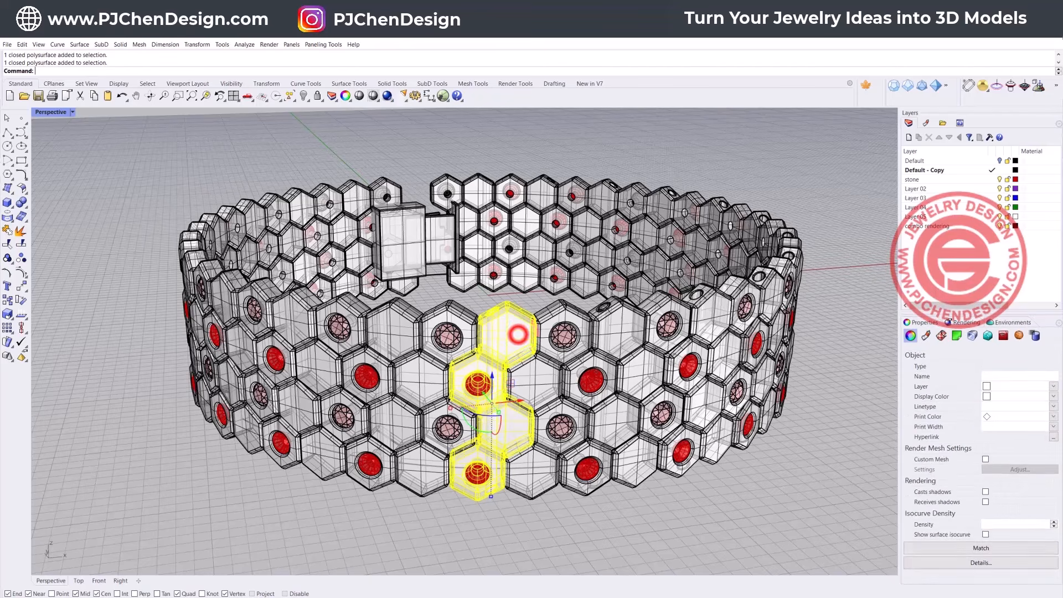
click(536, 505)
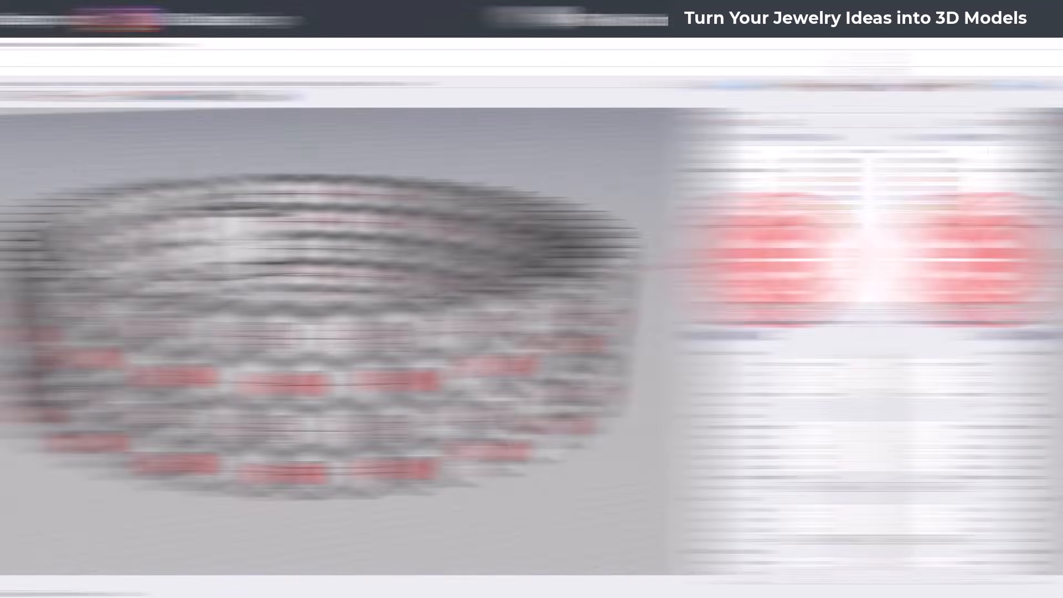
Draw a circle with a diameter of 60 centred at the origin in the Top view.
click(7, 147)
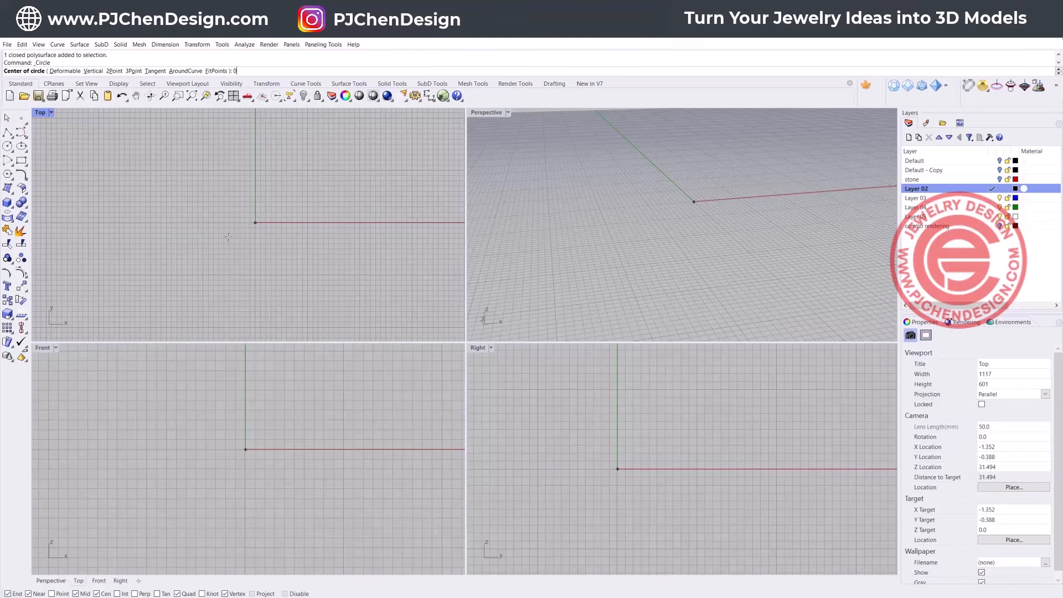
text(0)
key(Return)
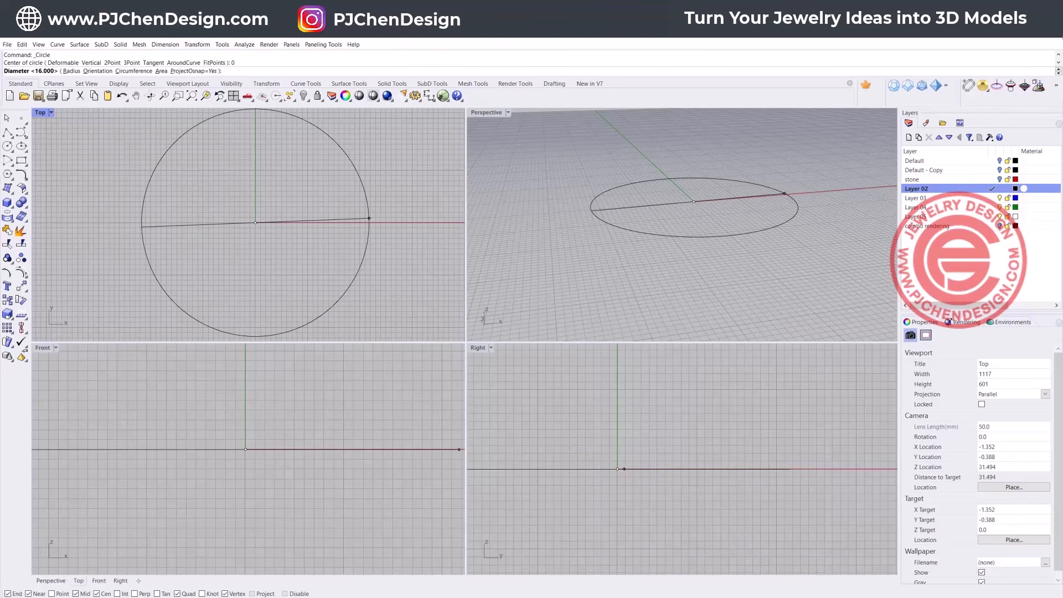
text(60)
key(Return)
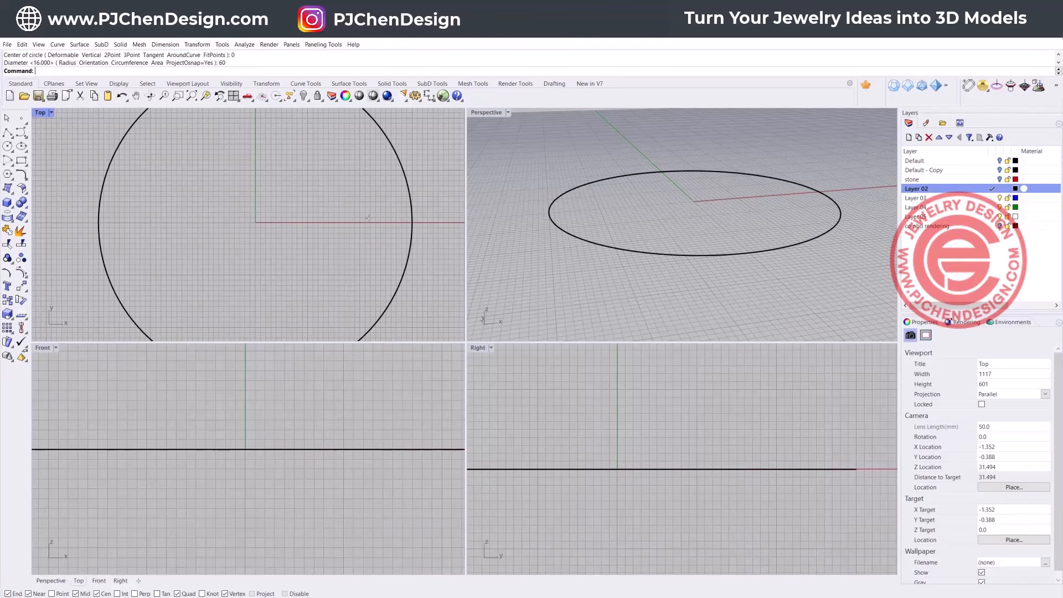
scroll(369, 239, down, 4)
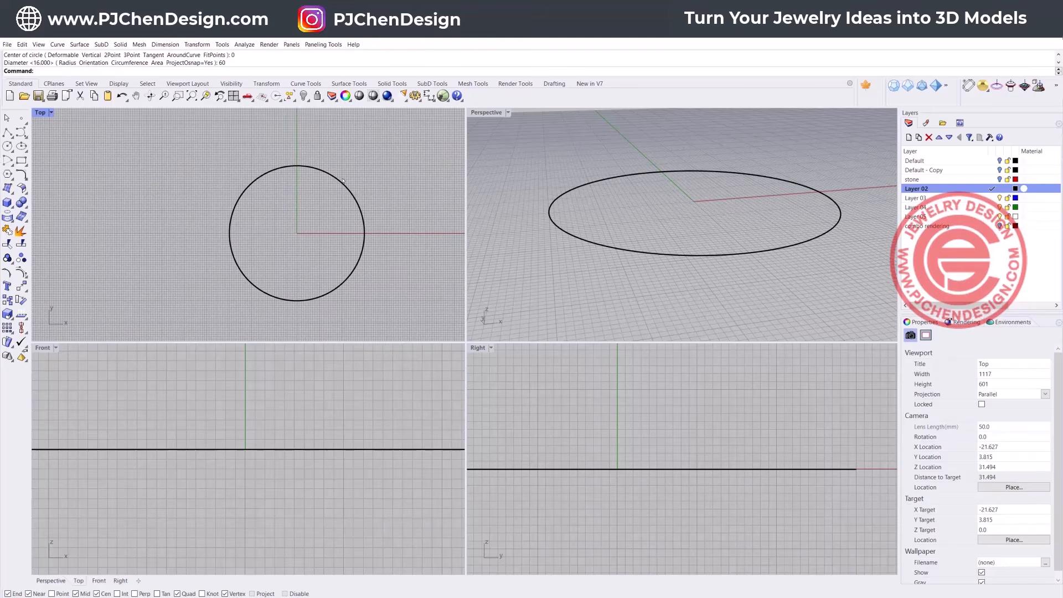
click(258, 458)
scroll(258, 458, down, 3)
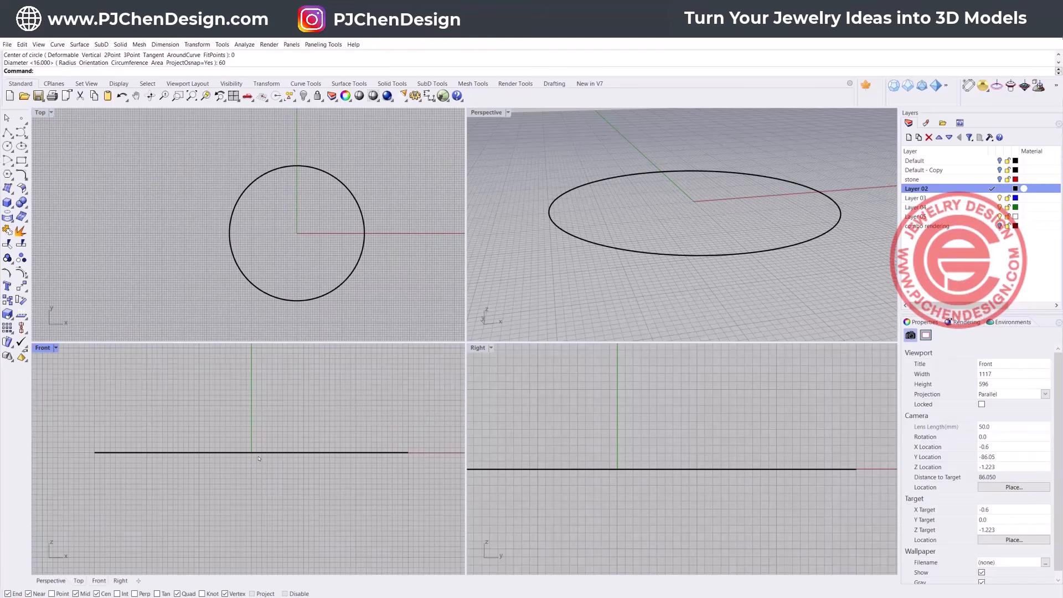
In the Front view, draw an inscribed 6-sided polygon centred at 0 around the gem, with one corner straight above the centre.
double_click(43, 348)
scroll(437, 282, down, 4)
scroll(410, 335, up, 3)
right_drag(410, 335, 400, 342)
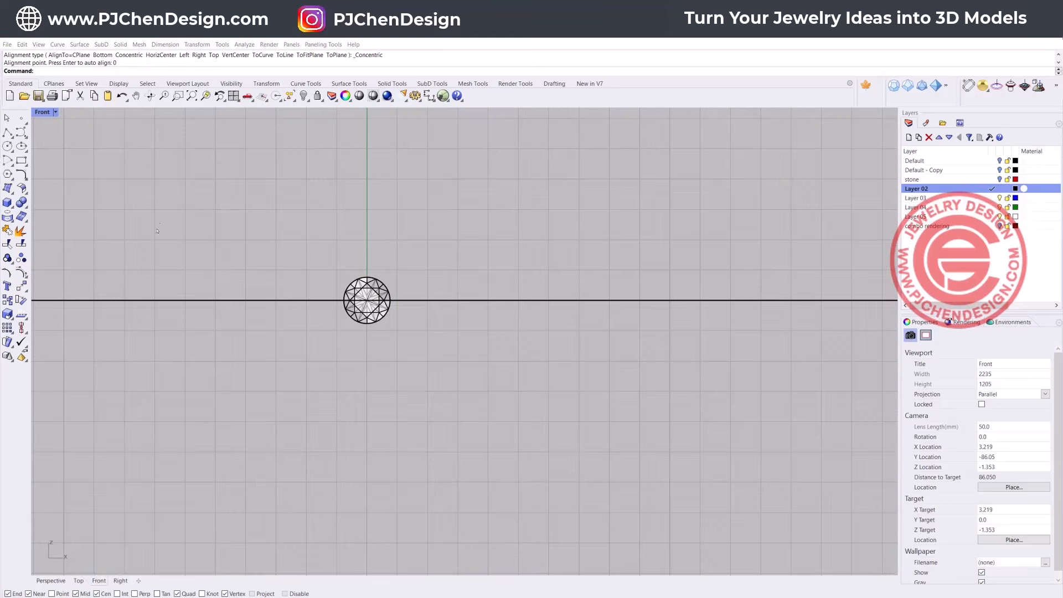
right_drag(399, 287, 387, 295)
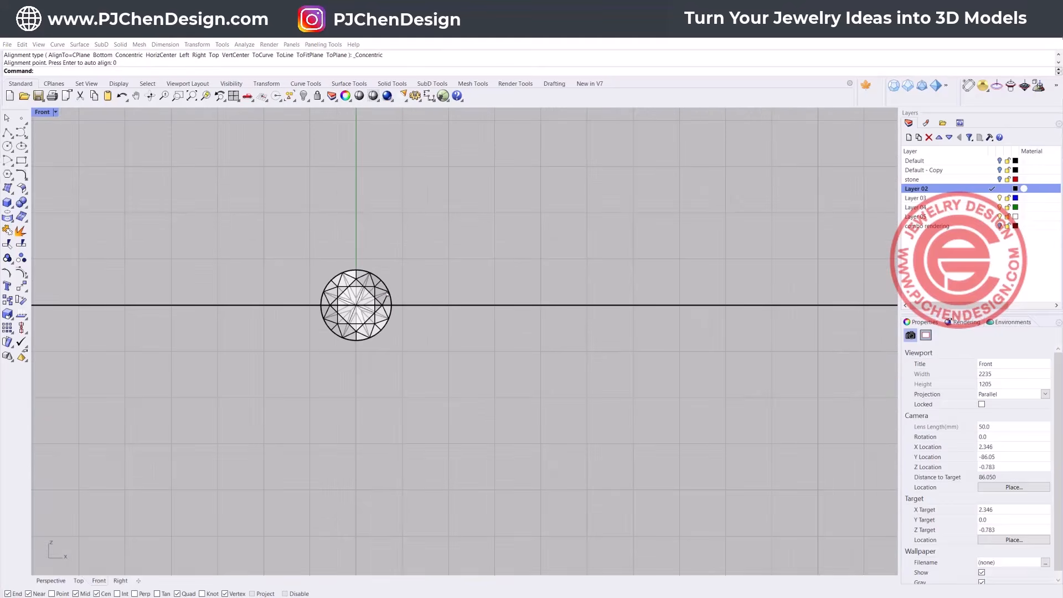
drag(435, 277, 352, 260)
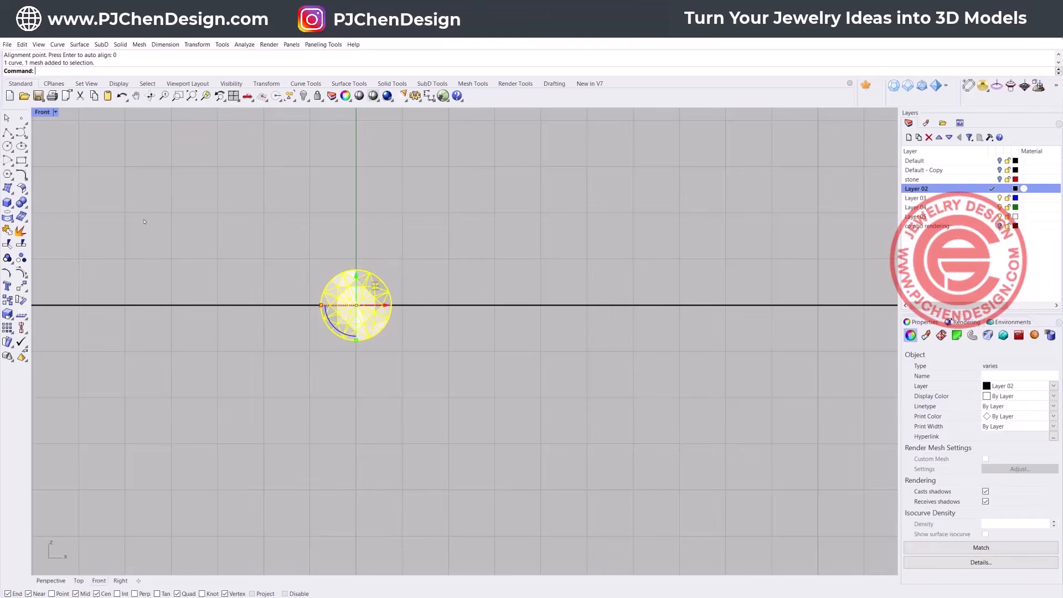
click(7, 175)
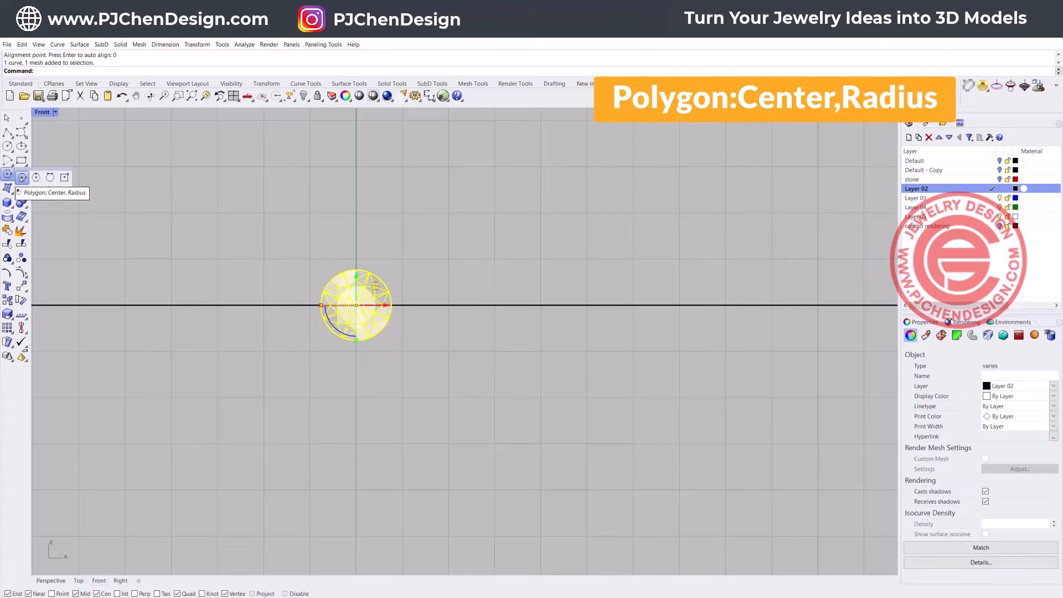
click(21, 177)
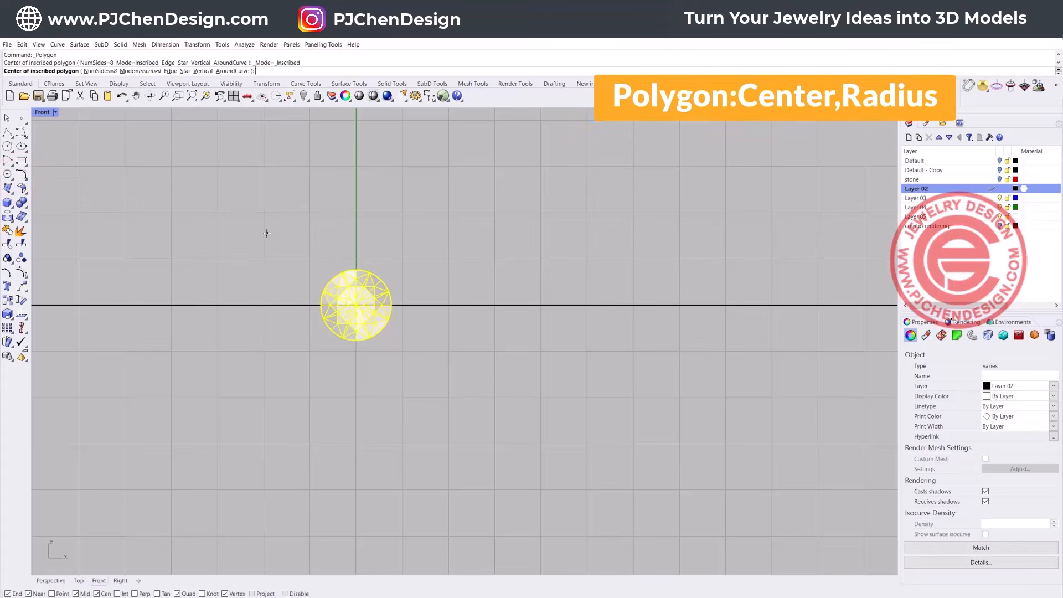
text(0)
key(Return)
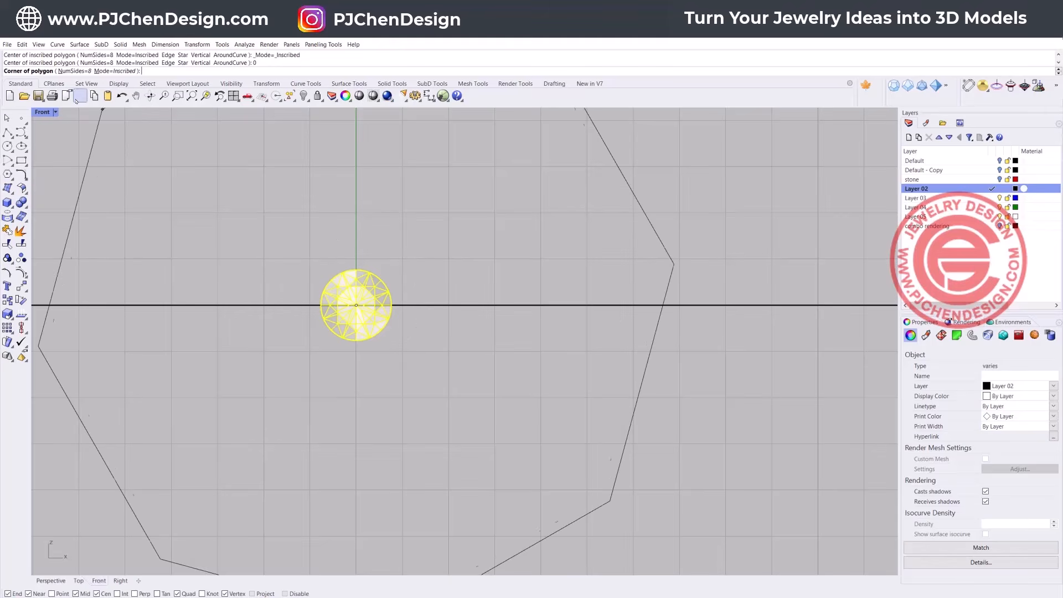
click(70, 71)
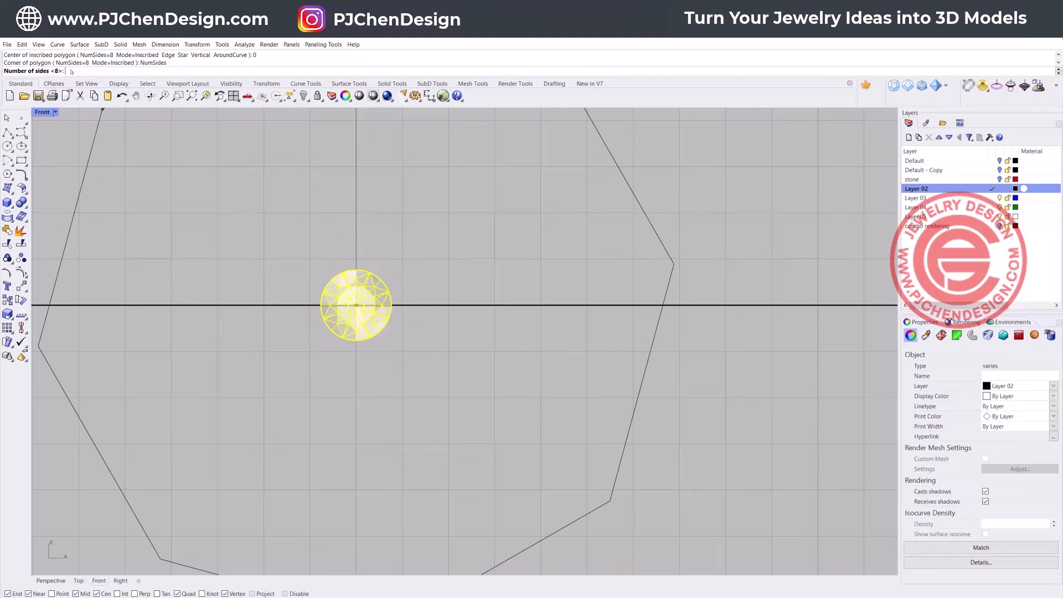
text(6)
key(Return)
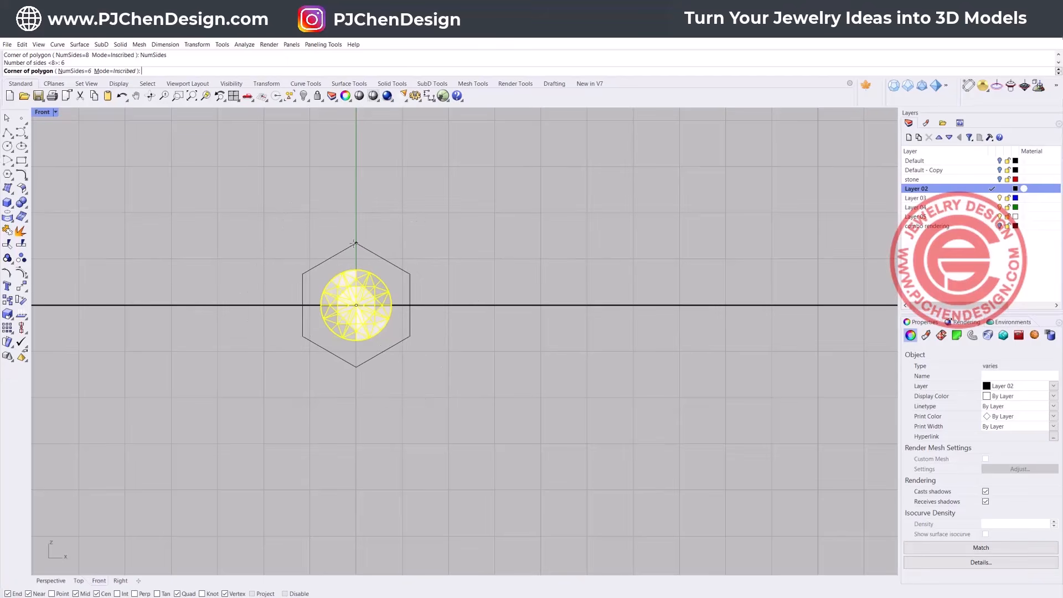
click(354, 243)
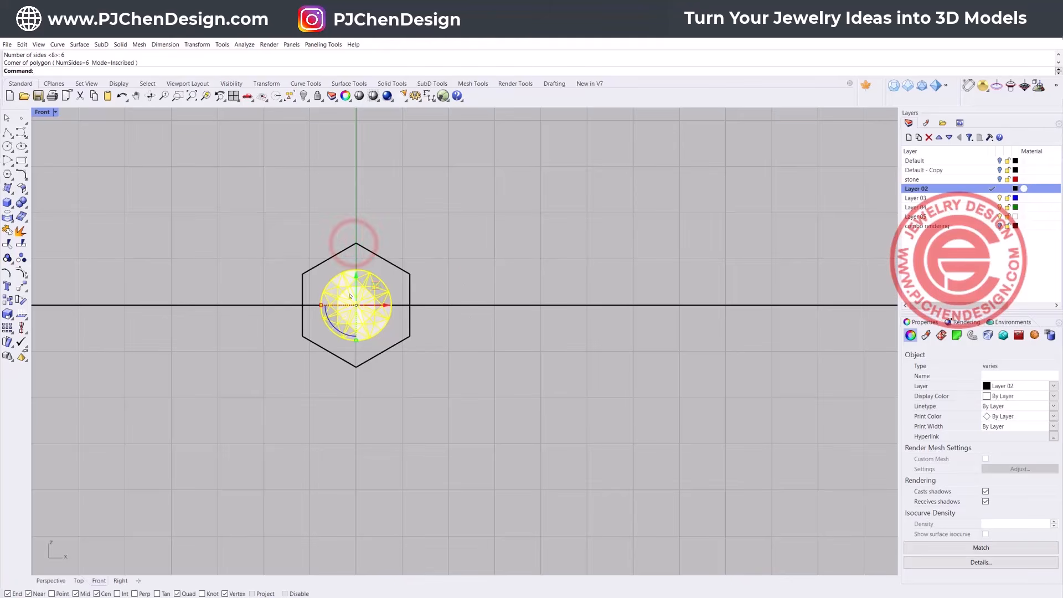
click(467, 269)
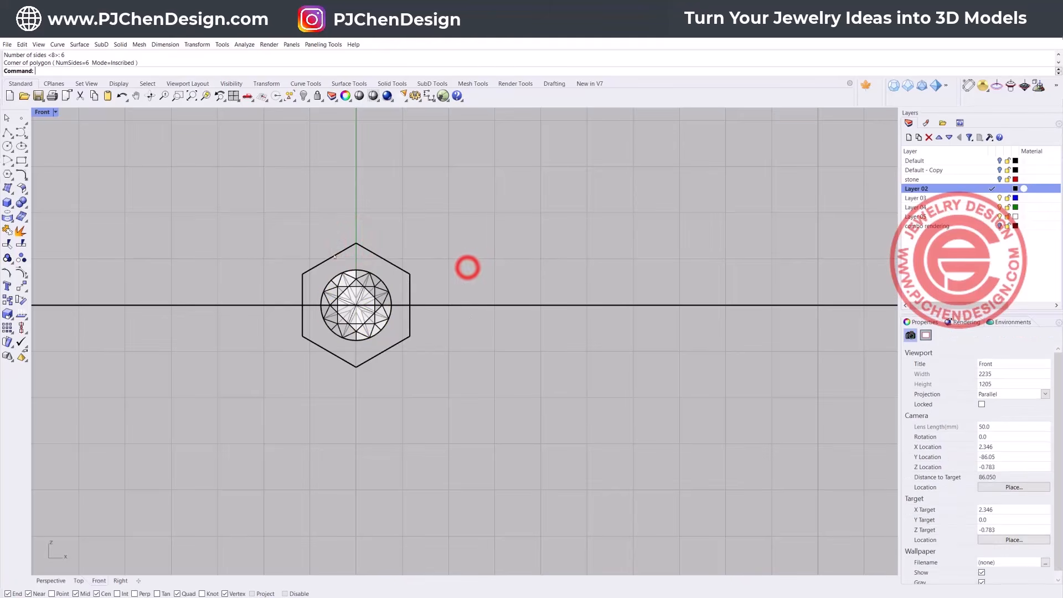
Scale the hexagon up slightly and uniformly about its centre to widen the margin around the gem.
click(407, 291)
scroll(301, 274, up, 2)
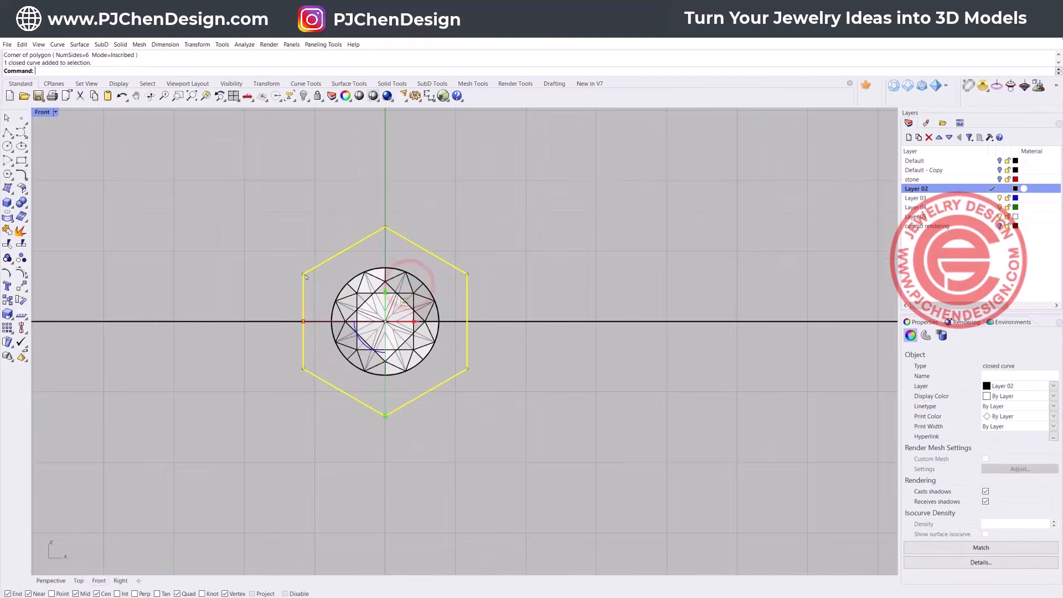
mouse_move(303, 322)
mouse_down()
mouse_move(327, 331)
mouse_move(299, 321)
mouse_up()
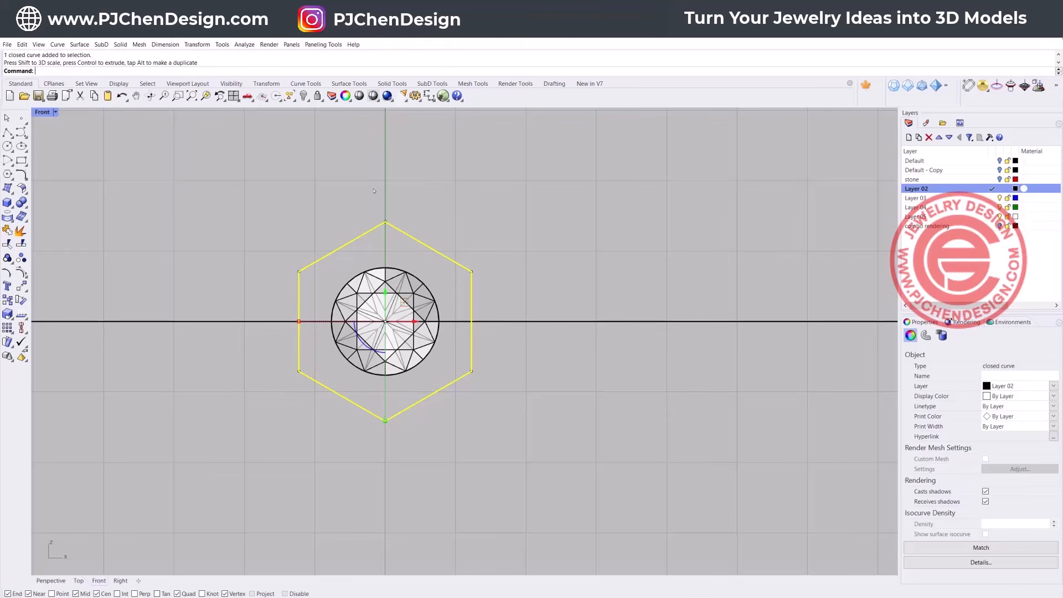
Extrude the hexagon curve straight to both sides as a capped solid deep enough to enclose the gem.
double_click(42, 112)
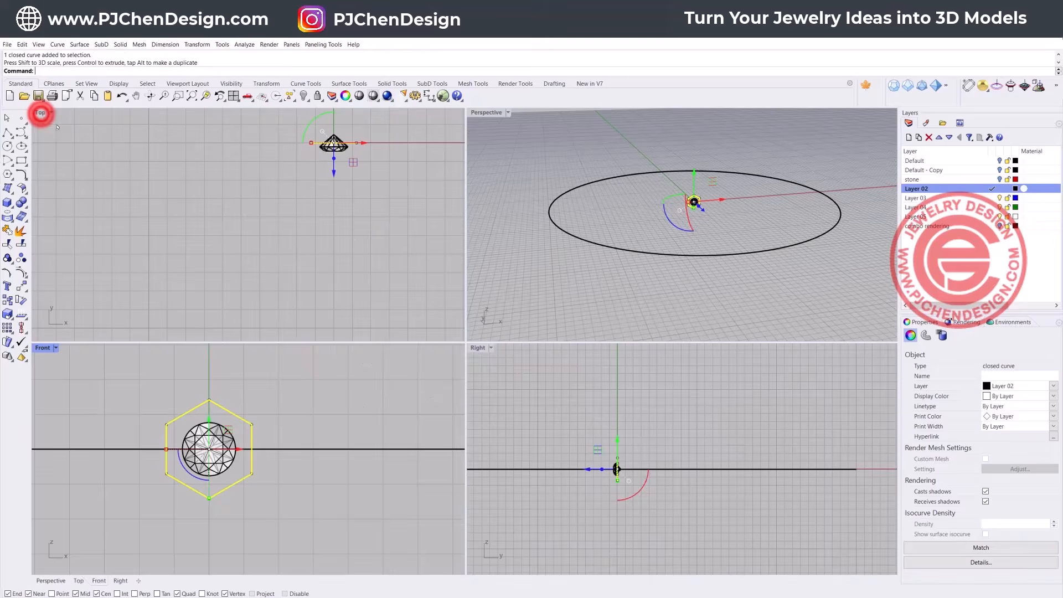
click(165, 45)
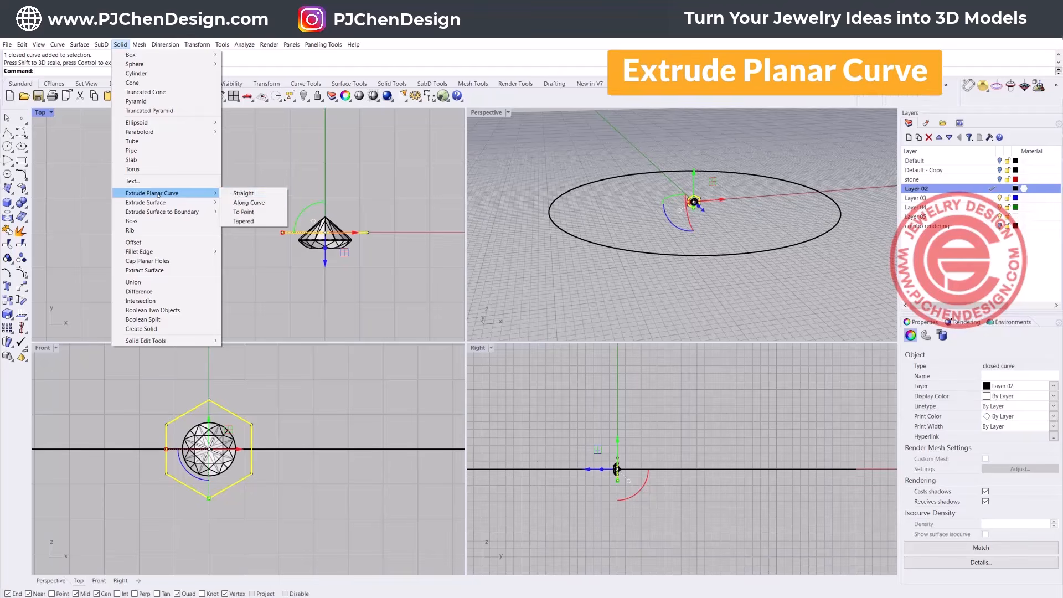
click(243, 193)
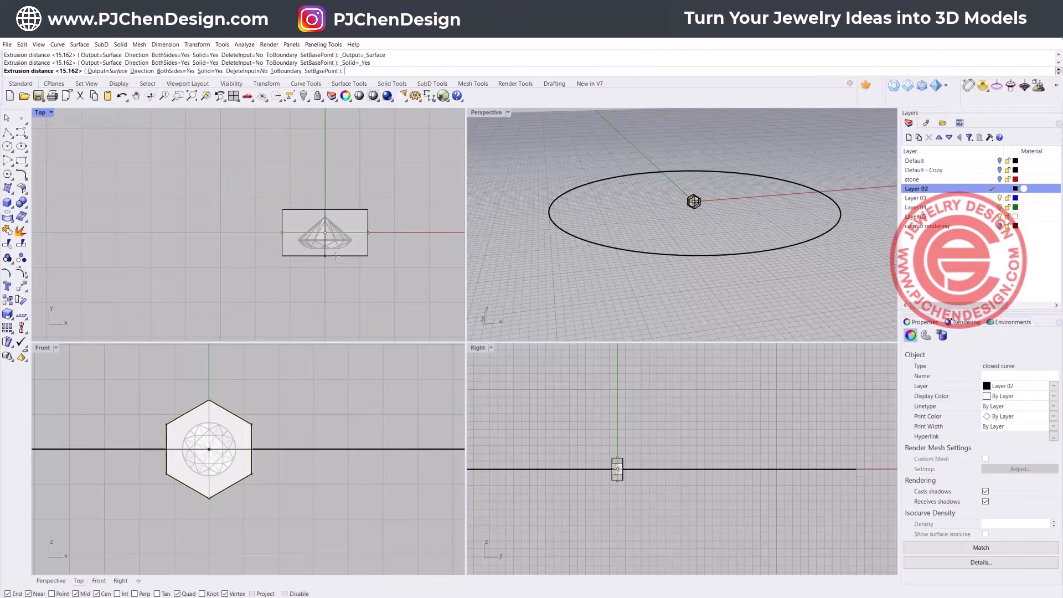
click(335, 255)
scroll(335, 241, up, 1)
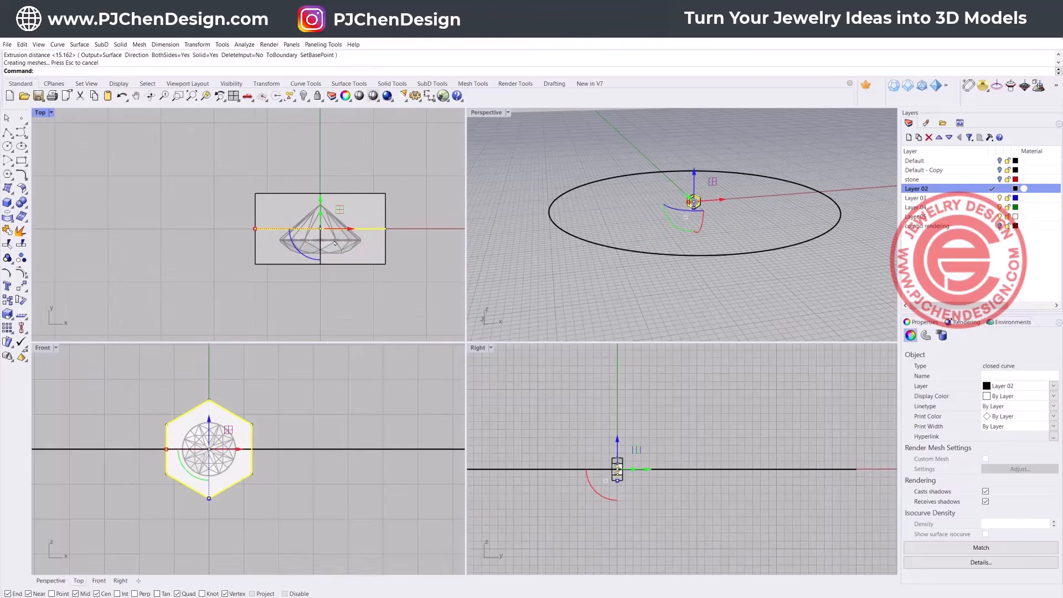
drag(320, 201, 320, 191)
key(ctrl+z)
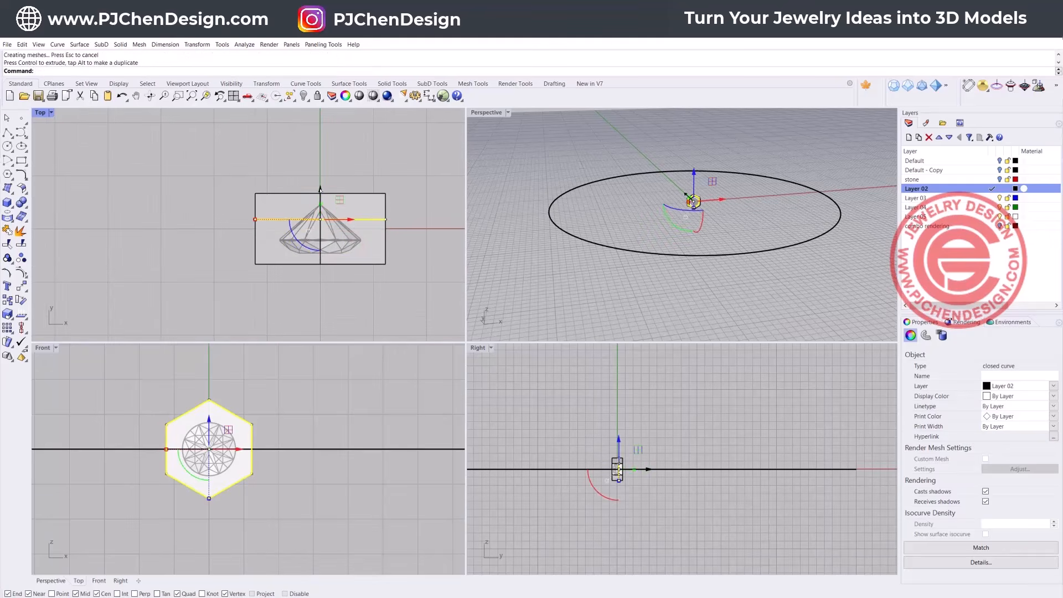
click(439, 176)
click(355, 205)
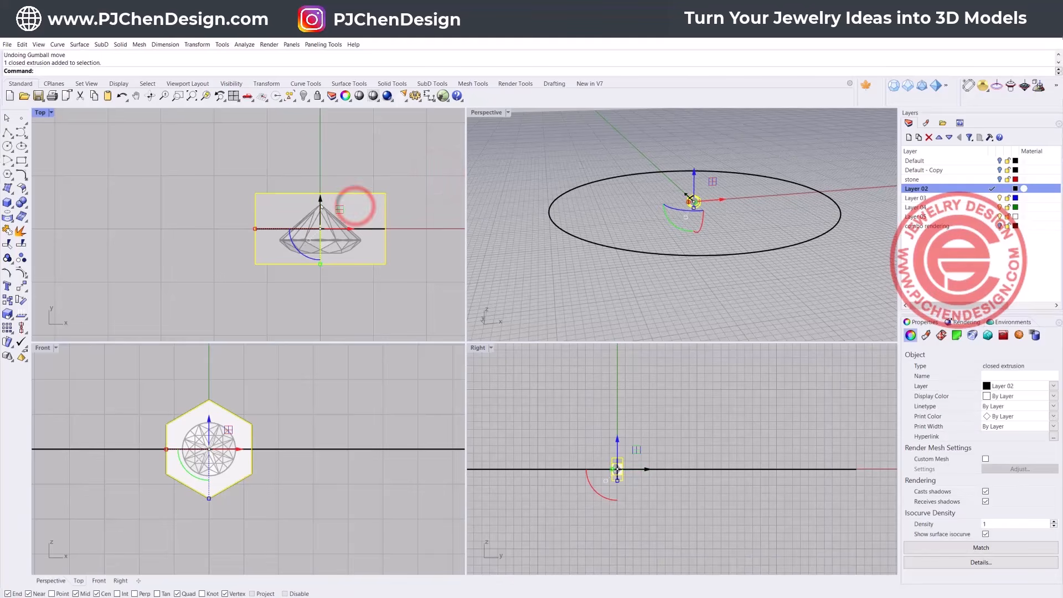
Move the gem forward until its table is flush with the hexagonal block's front face, and place its girdle circle just outside that face.
click(337, 245)
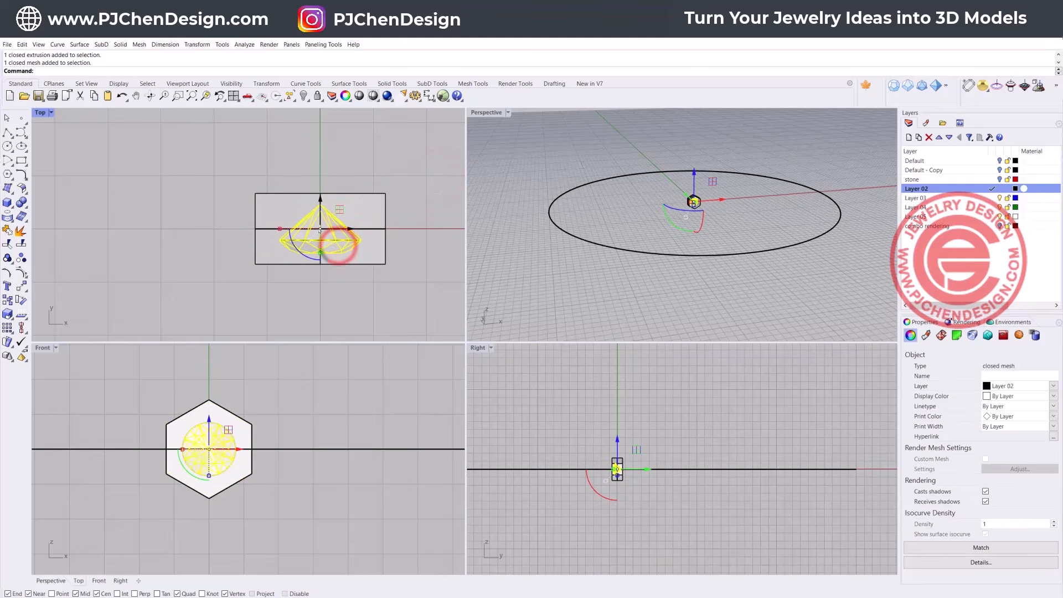
drag(320, 198, 323, 211)
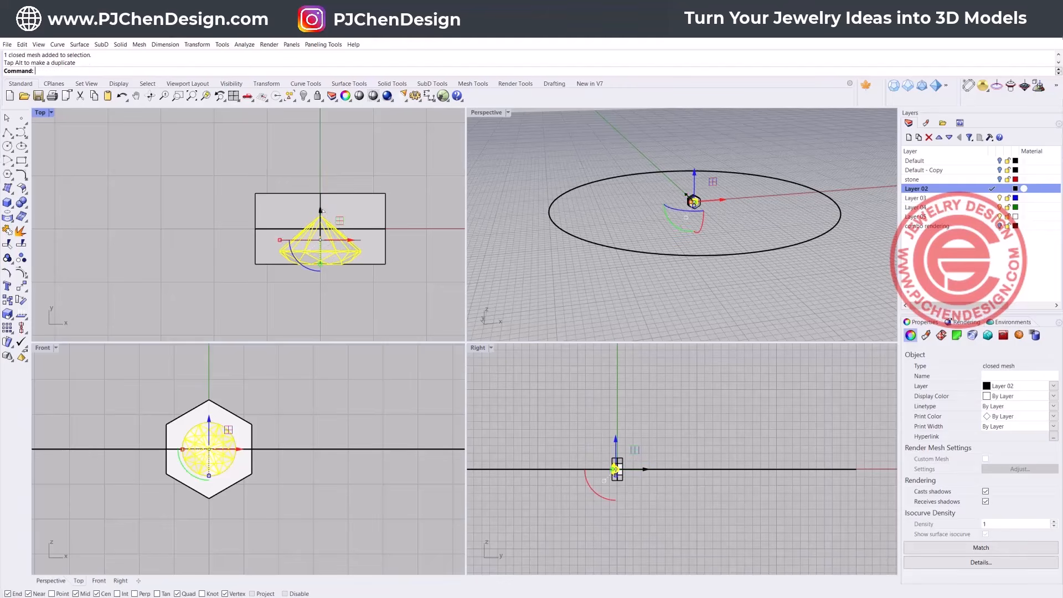
click(344, 289)
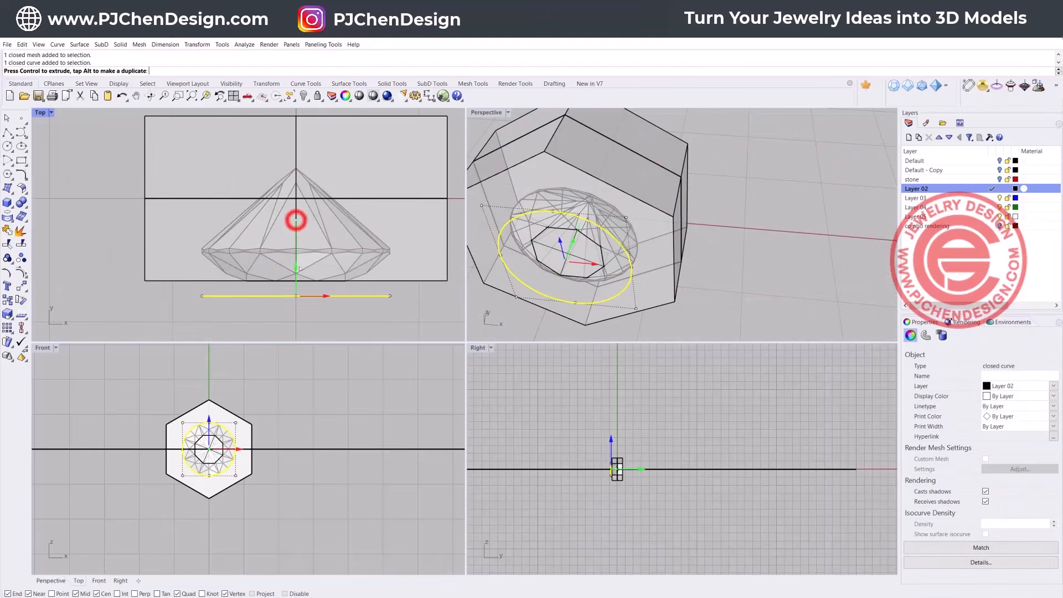
drag(299, 268, 298, 269)
scroll(343, 286, up, 1)
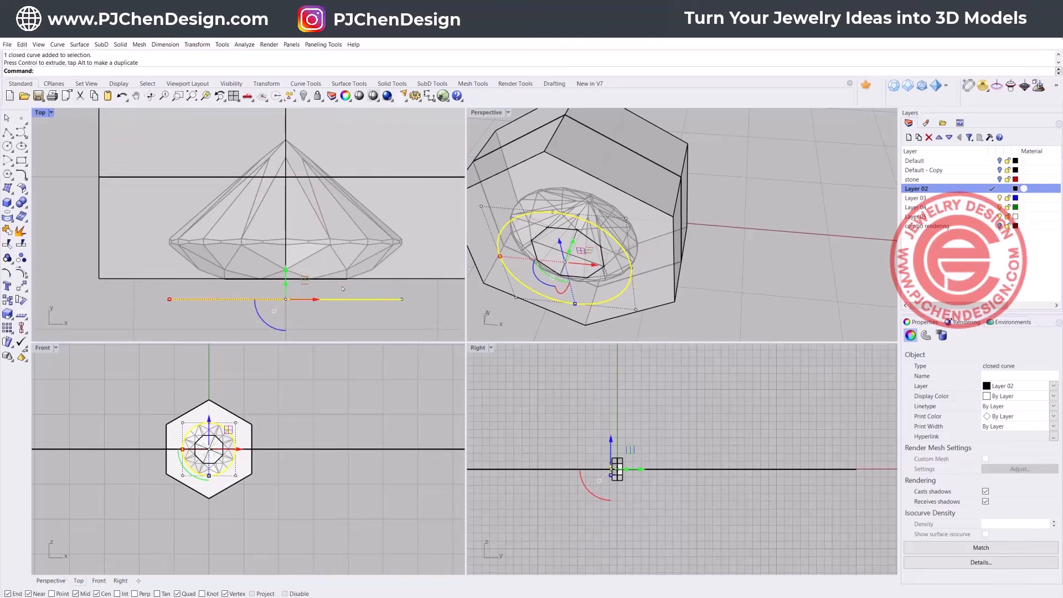
Extrude the circle into a stepped cutter surface: straight to the girdle, tapered inward along the gem's pavilion, then straight past the block's back face.
scroll(342, 284, down, 2)
right_drag(343, 285, 332, 300)
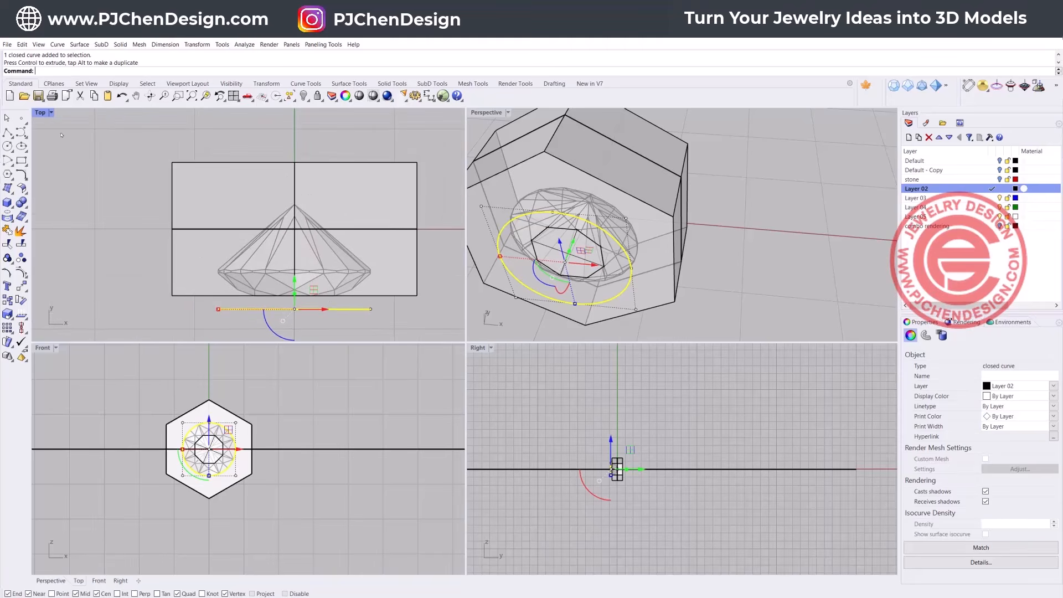
double_click(41, 112)
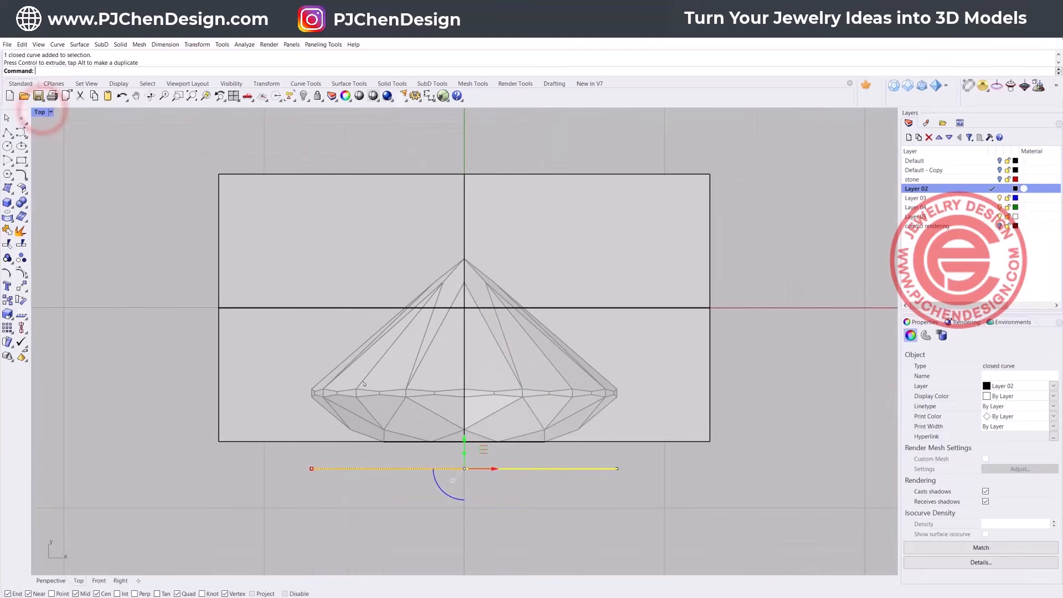
drag(465, 454, 473, 312)
drag(309, 321, 396, 354)
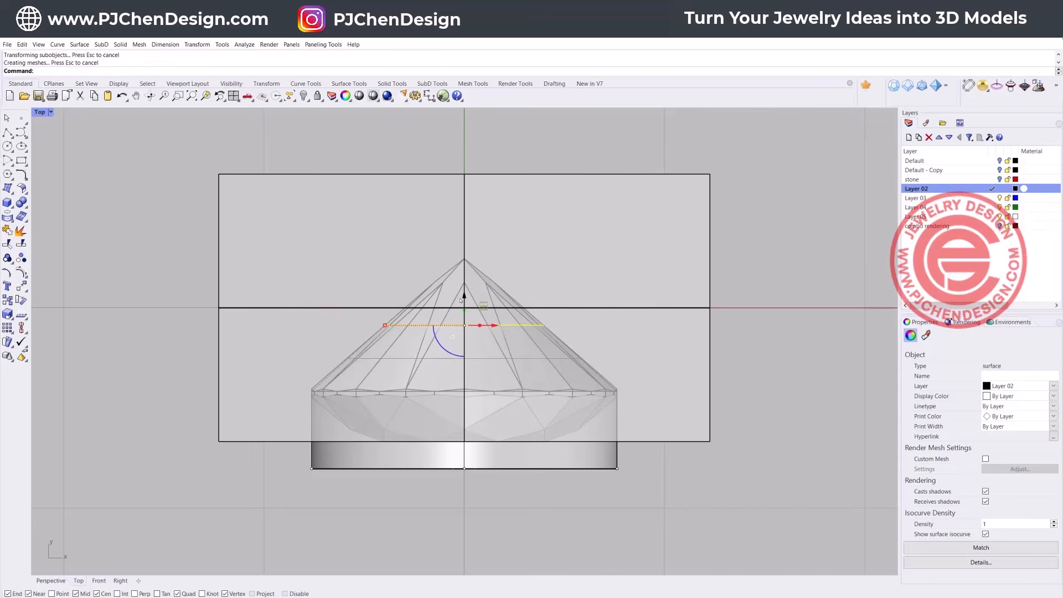
drag(465, 315, 444, 193)
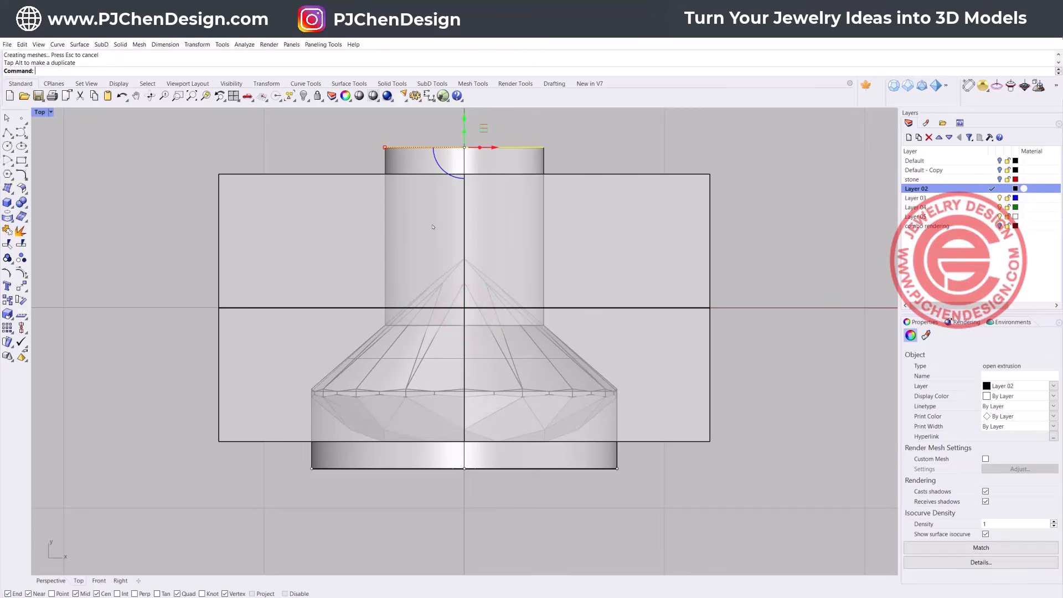
Join the cutter's wide cylinder, tapered section and narrow cylinder into one polysurface.
click(463, 536)
click(498, 462)
shift+click(590, 365)
shift+click(544, 272)
ctrl+click(498, 285)
ctrl+click(485, 279)
shift+click(541, 256)
shift+click(542, 251)
key(ctrl+j)
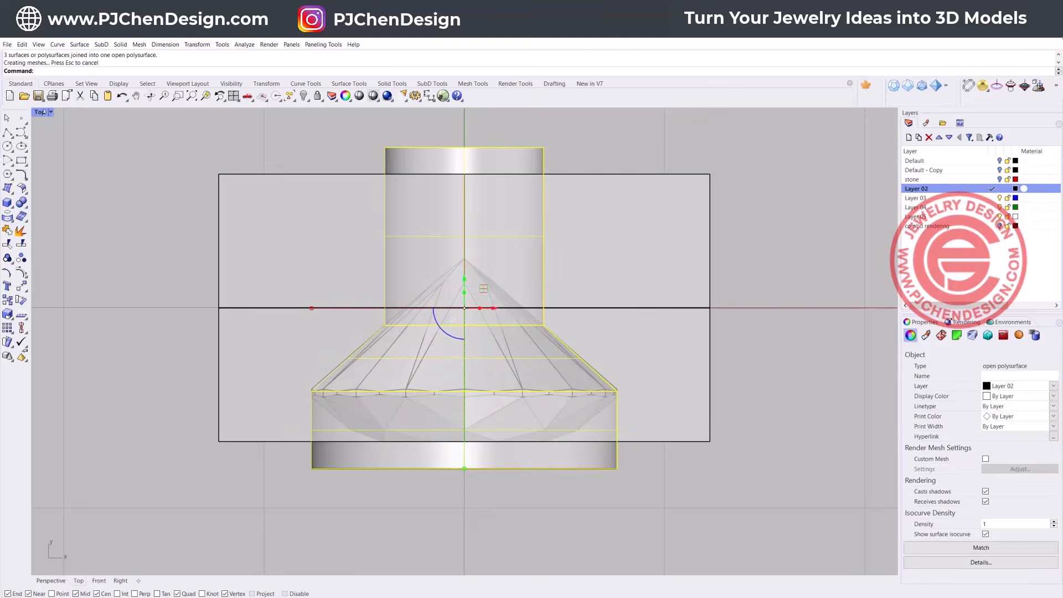
Cap both open ends of the joined cutter to make it a closed solid.
double_click(39, 112)
right_drag(548, 293, 631, 296)
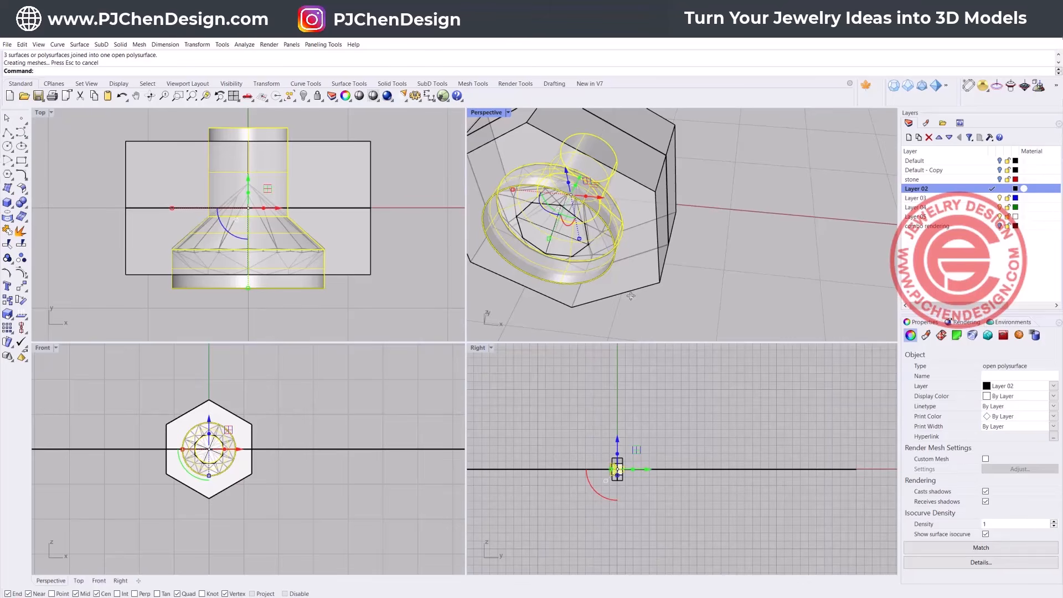
text(ap)
key(Return)
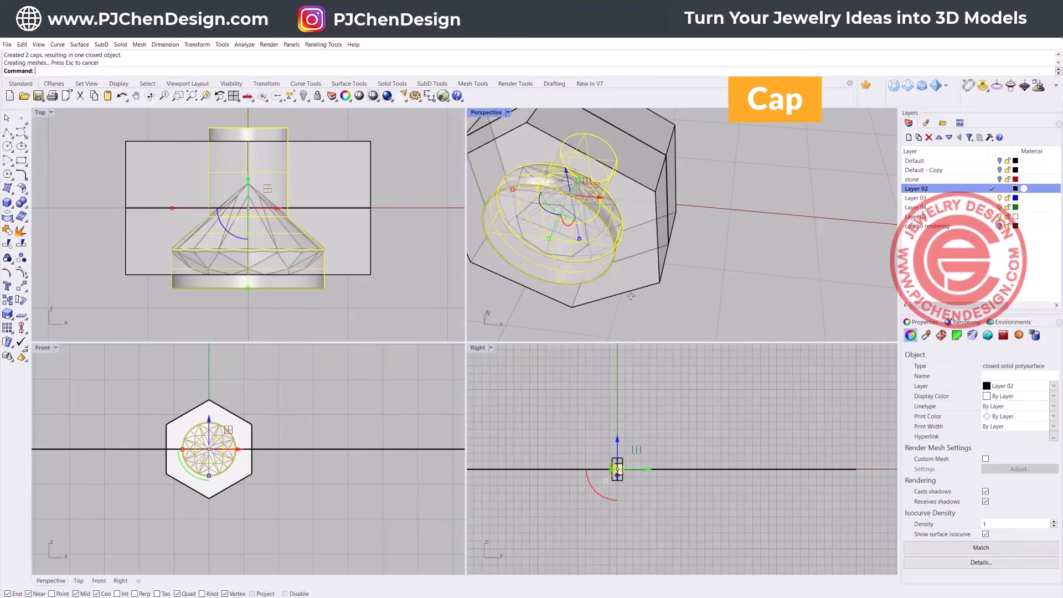
Scale the closed cutter down uniformly in 3D so its wide cylinder sits slightly inside the gem's girdle.
click(759, 285)
click(291, 281)
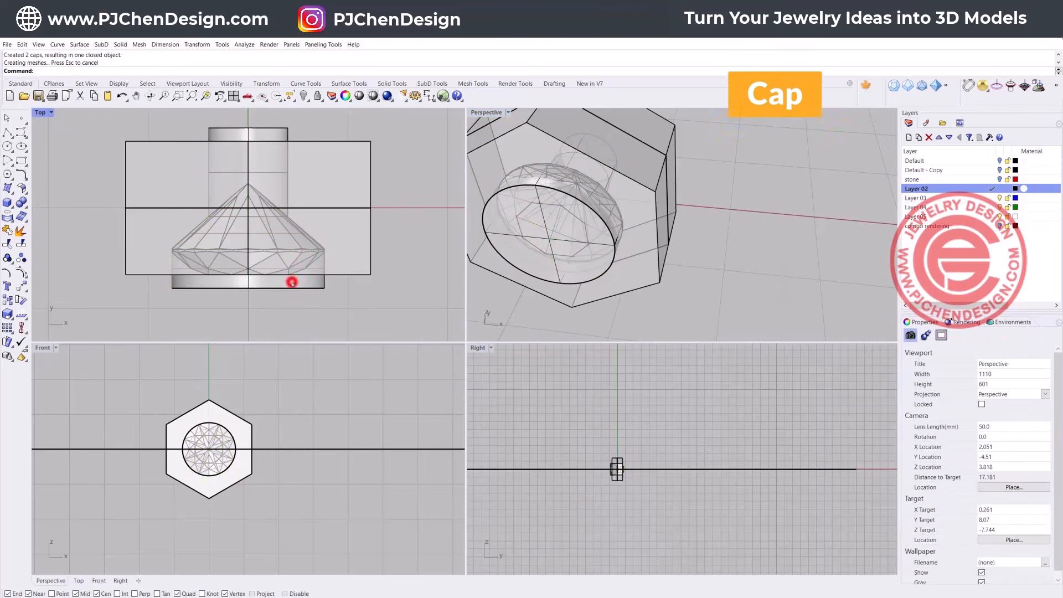
scroll(208, 245, up, 1)
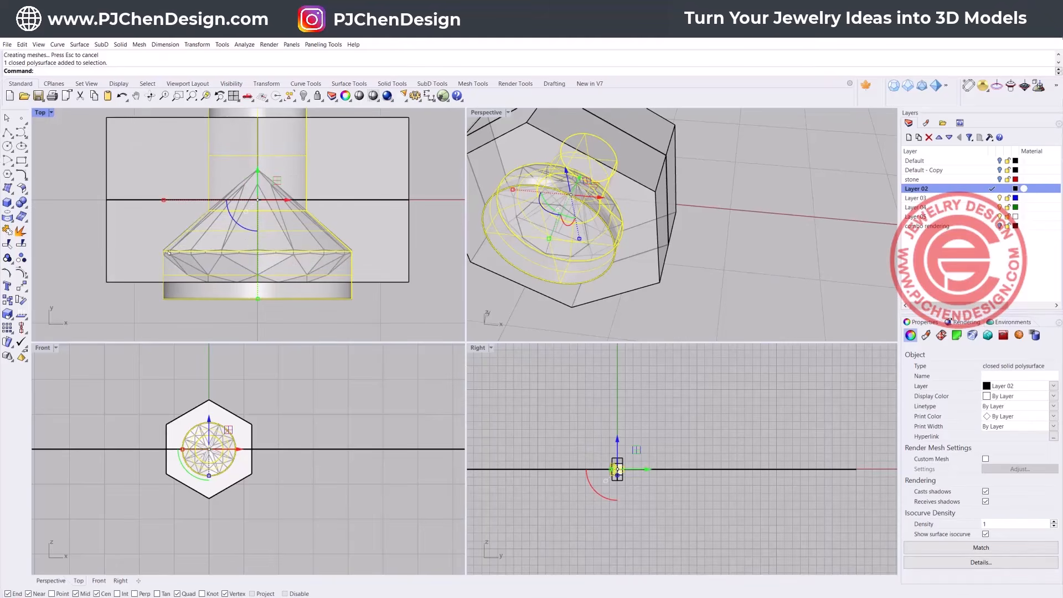
drag(163, 200, 169, 200)
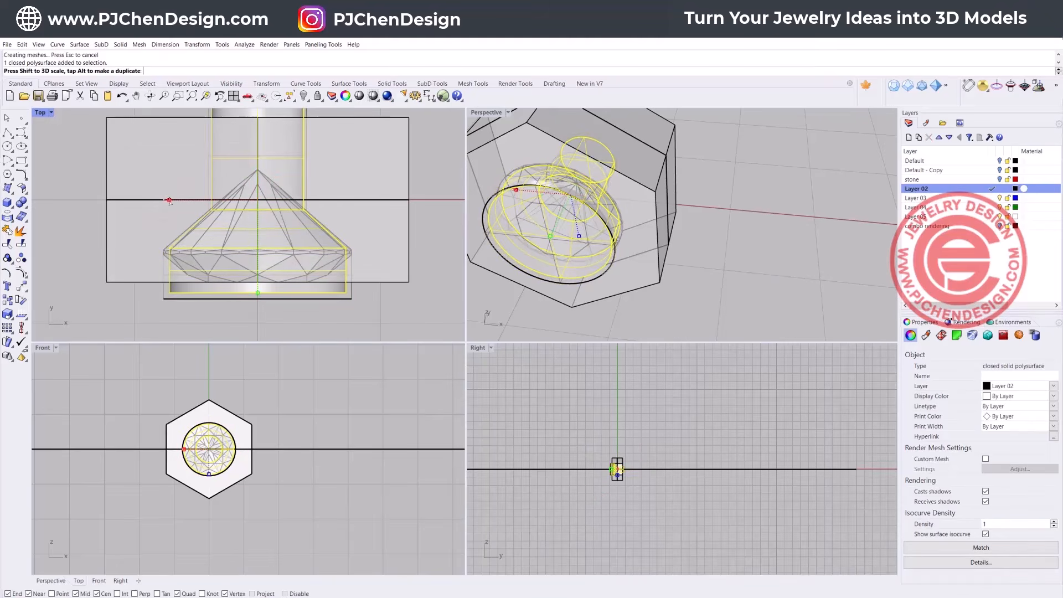
click(396, 305)
mouse_move(594, 270)
right_down()
mouse_move(606, 266)
mouse_move(596, 276)
right_up()
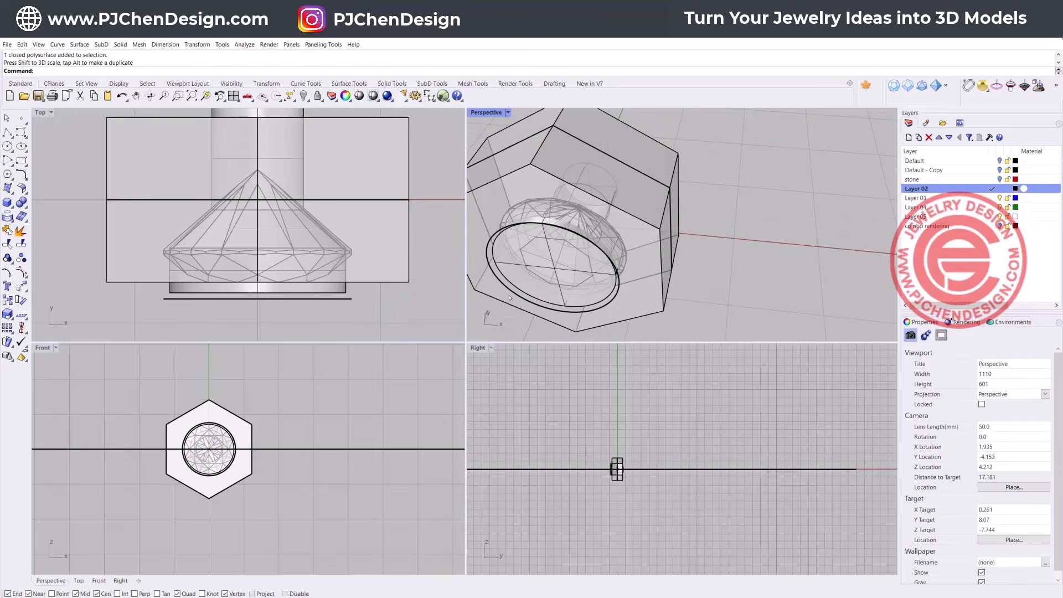
Hide the gem, its cutter and the girdle circle so only the hexagonal block remains to work on.
right_drag(529, 302, 581, 278)
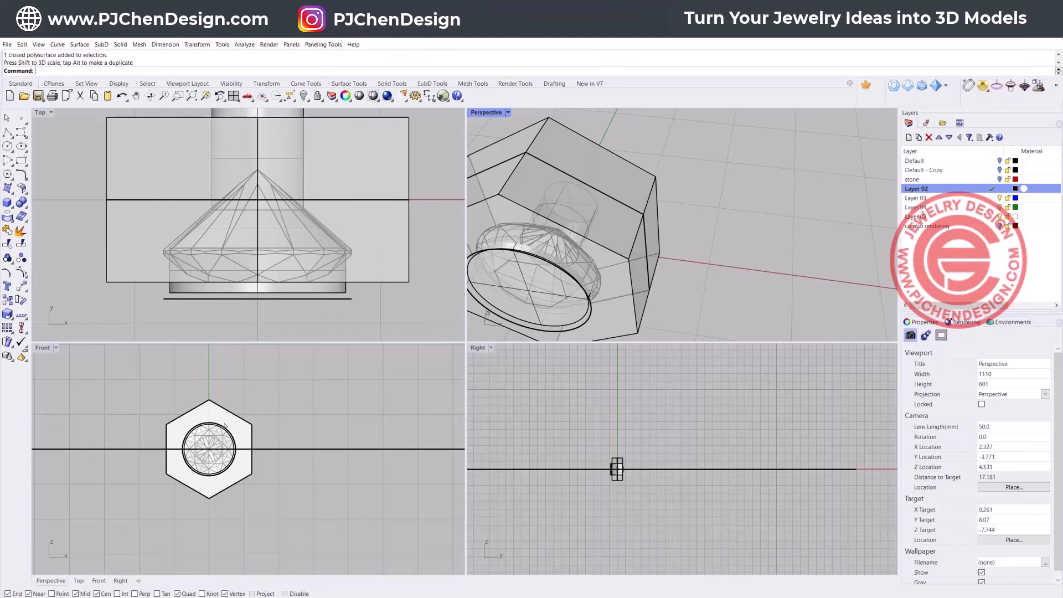
drag(169, 392, 247, 493)
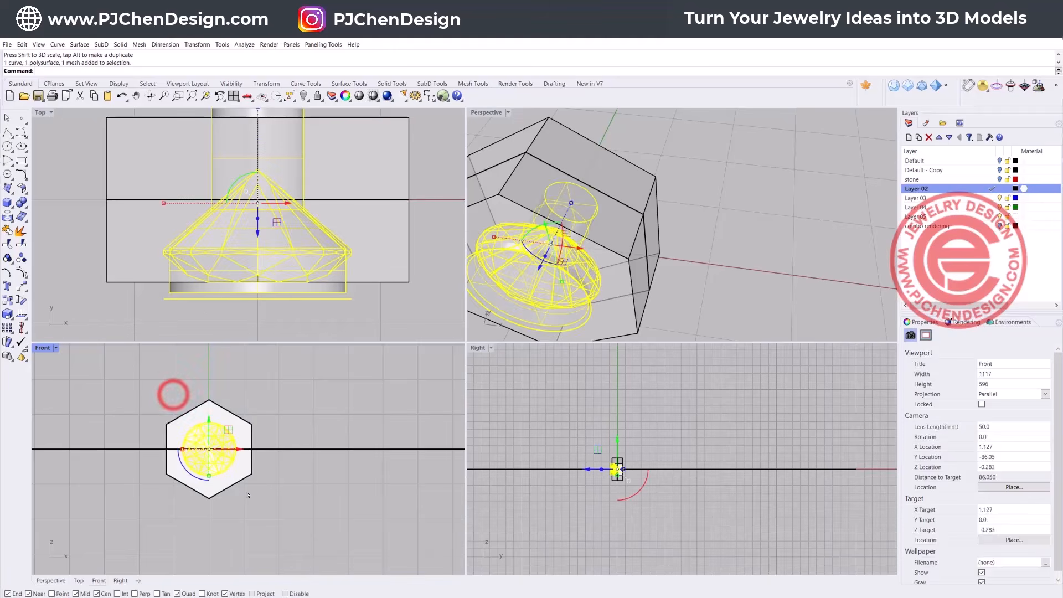
click(305, 96)
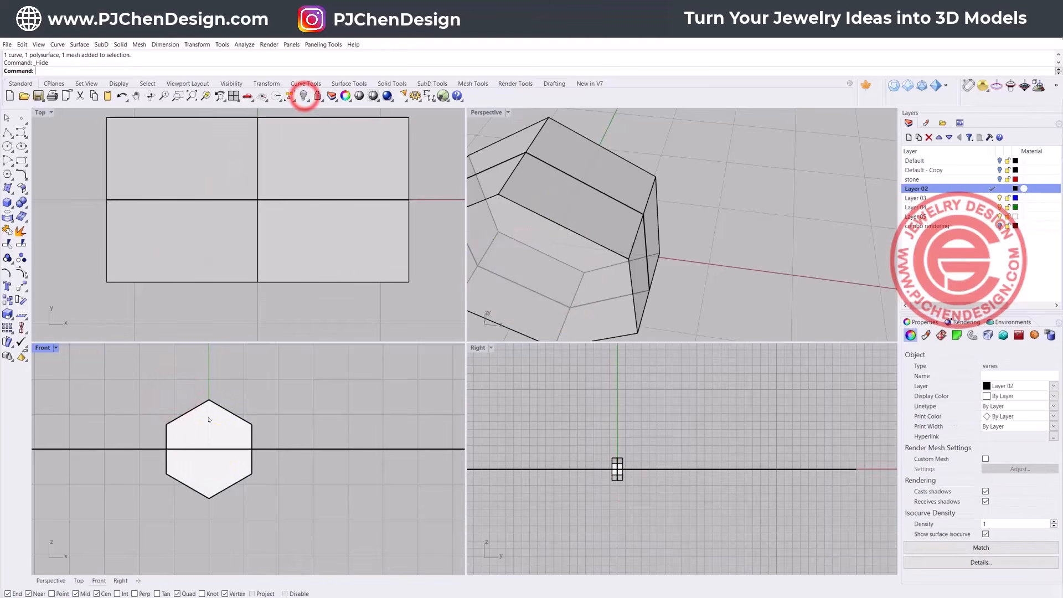
Chamfer all edges of the hexagonal block with a chamfer distance of 0.2.
click(24, 204)
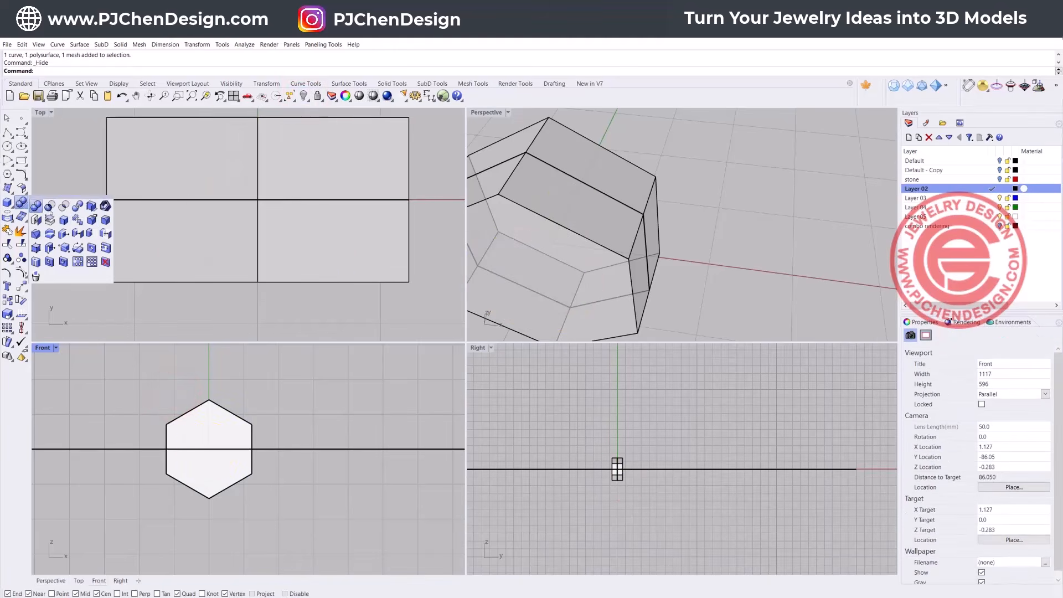
click(36, 234)
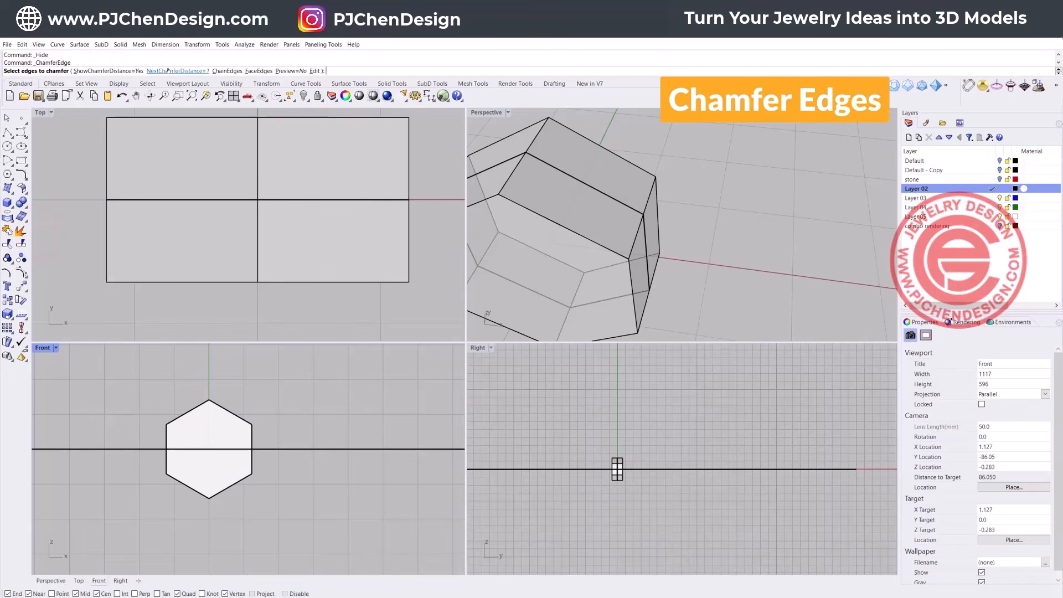
click(169, 71)
text(0)
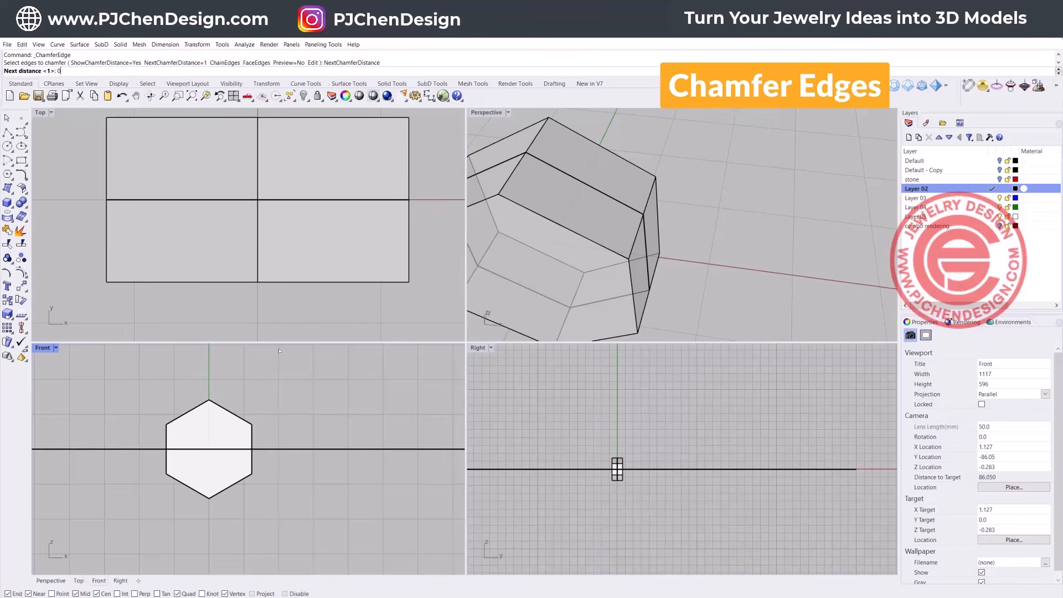
text(.2)
key(Return)
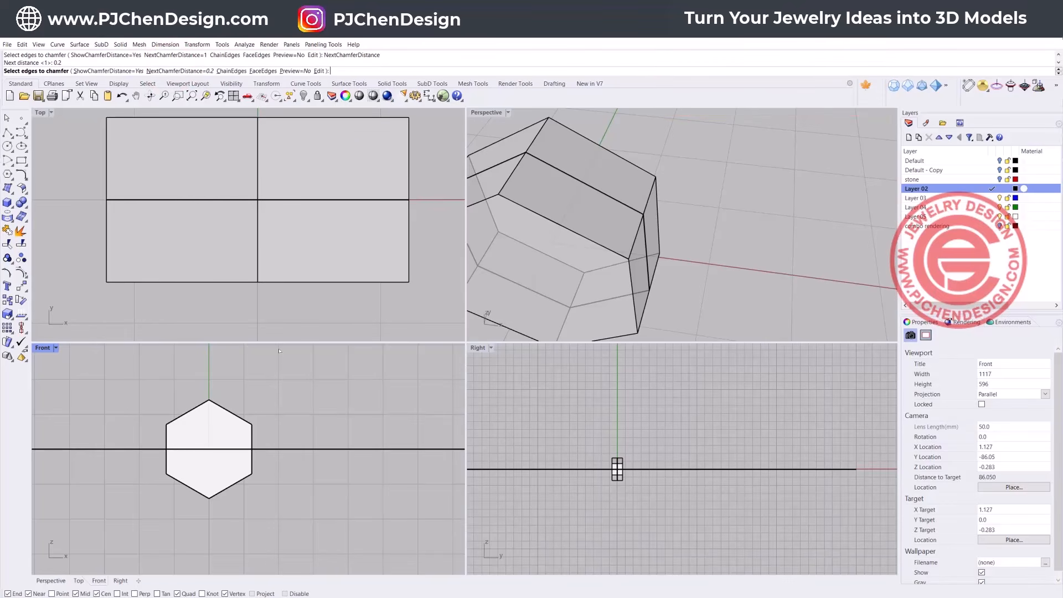
drag(136, 389, 299, 531)
key(Return)
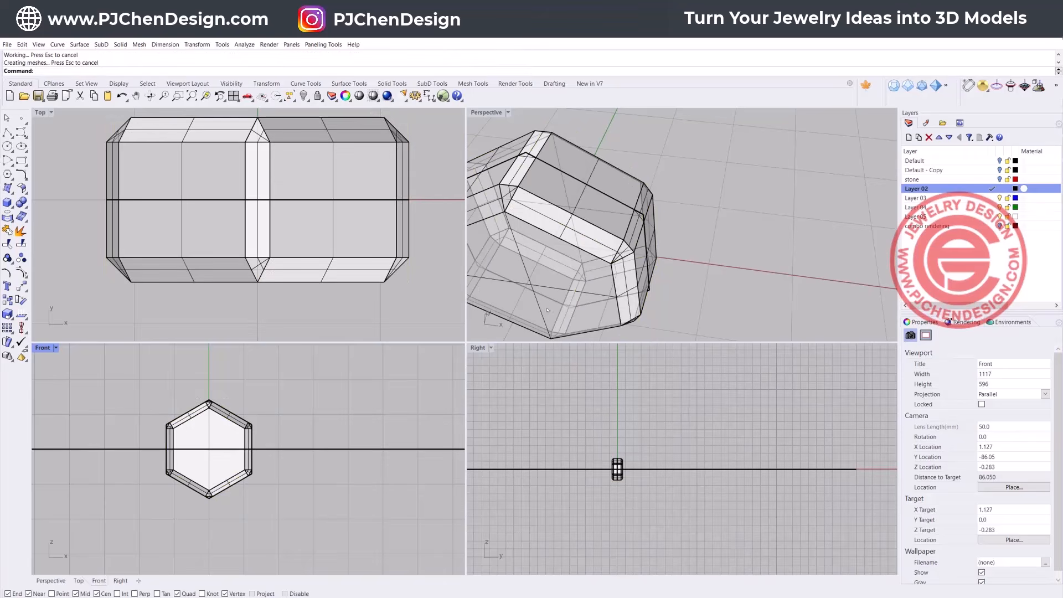
scroll(630, 252, down, 4)
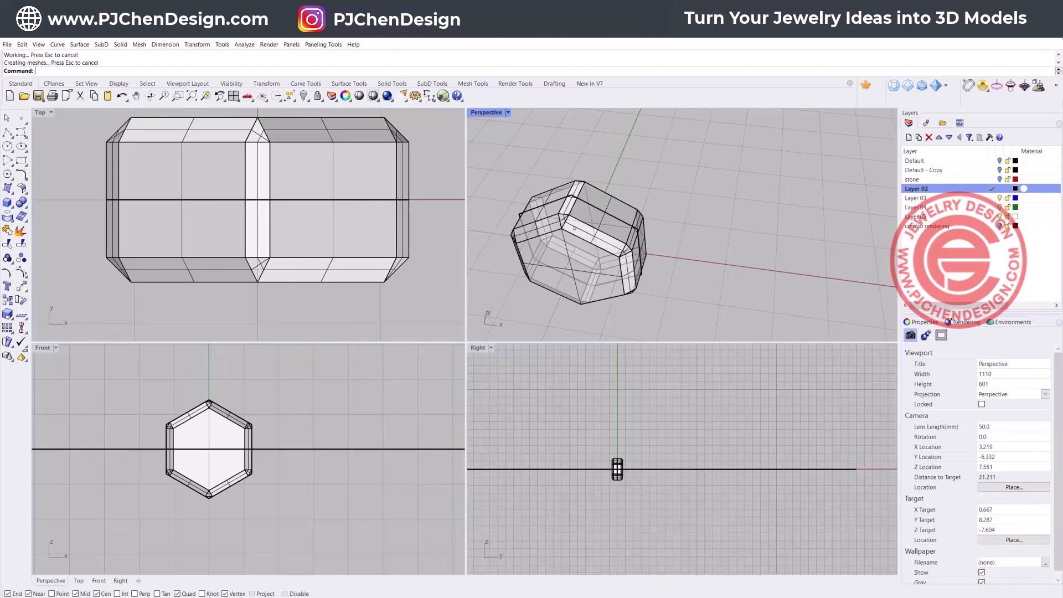
Show the hidden gem, cutter and girdle circle again inside the chamfered hexagon.
scroll(563, 250, up, 5)
click(278, 249)
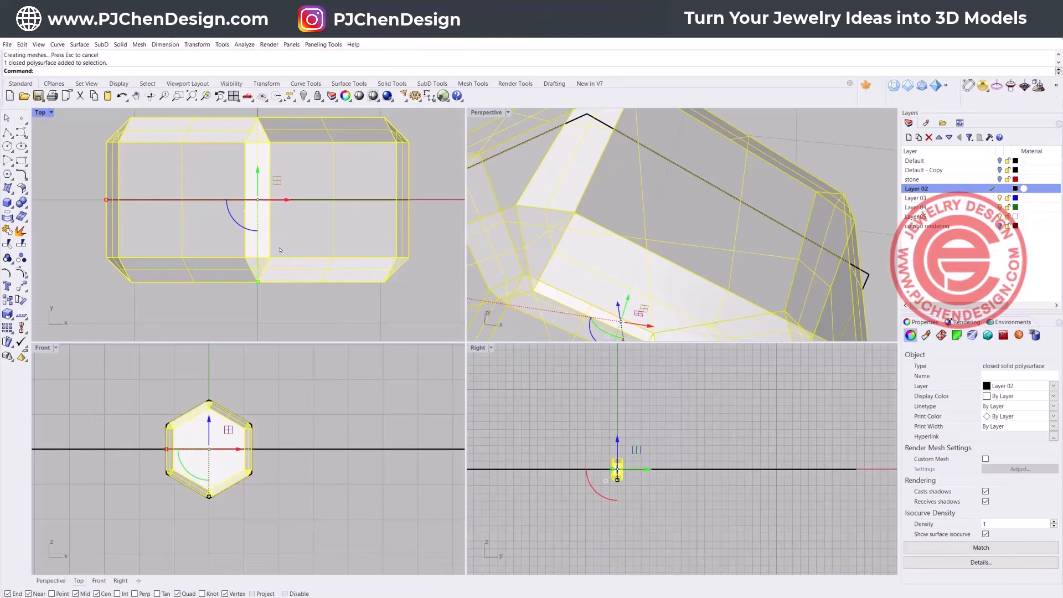
click(304, 96)
click(357, 335)
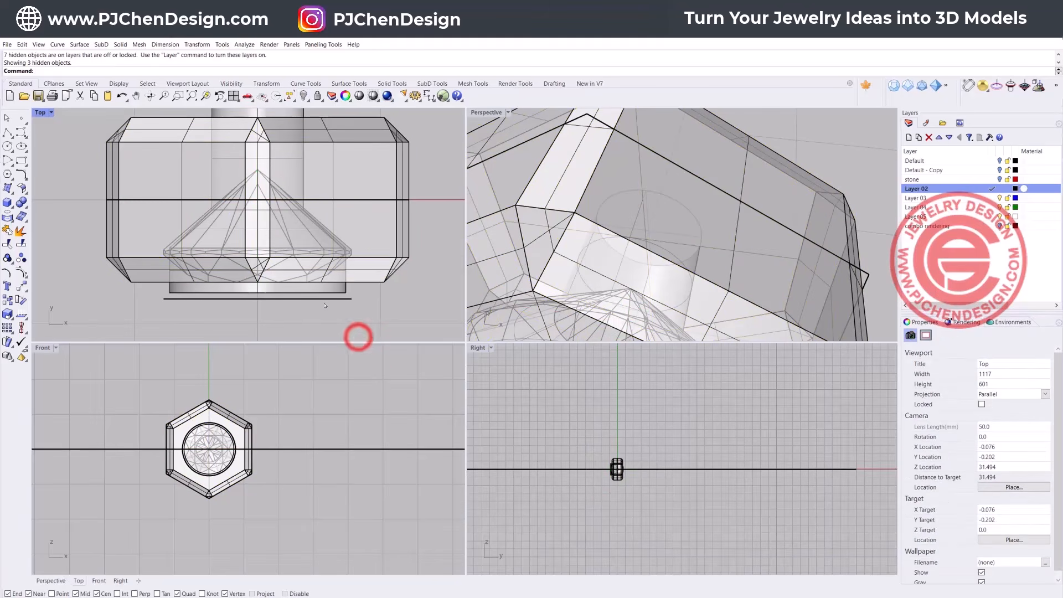
Copy the chamfered hexagon in the front view from its lower-left corner to its top corner, making an adjoining upper-right link.
scroll(244, 433, down, 3)
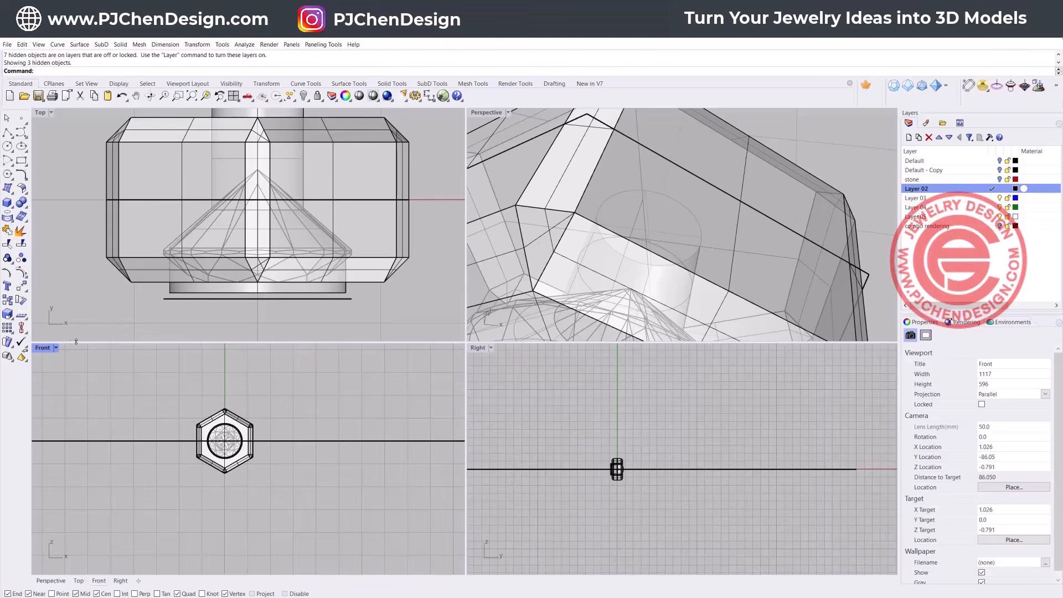
double_click(39, 348)
right_drag(463, 248, 453, 292)
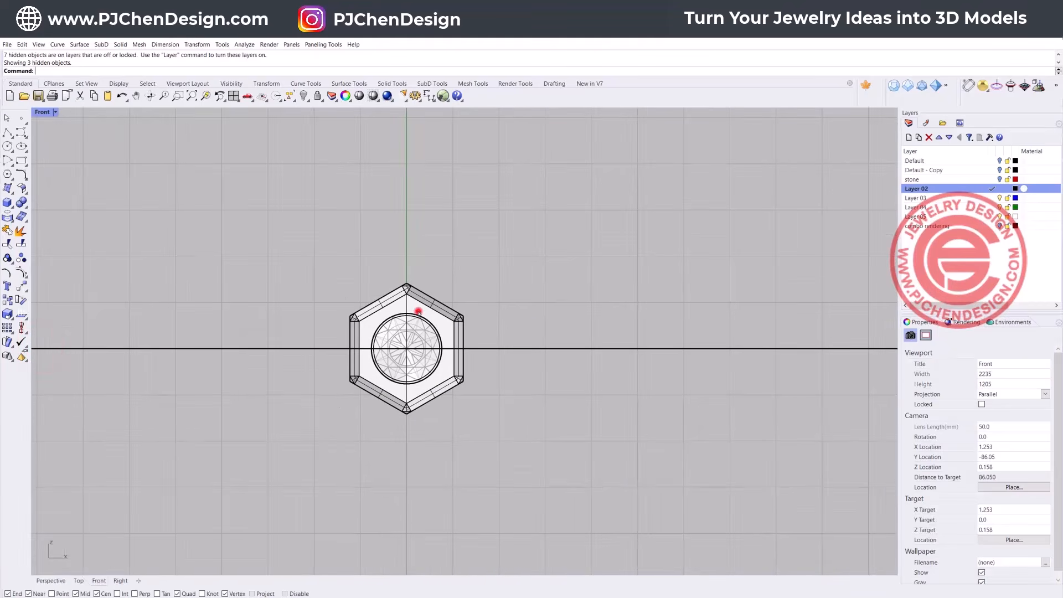
click(419, 312)
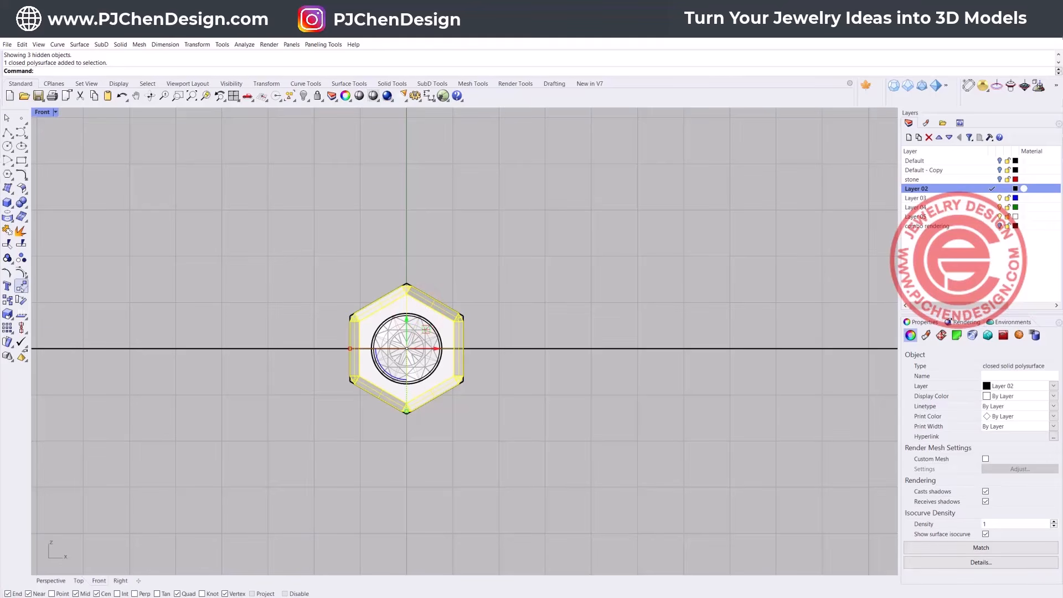
click(7, 300)
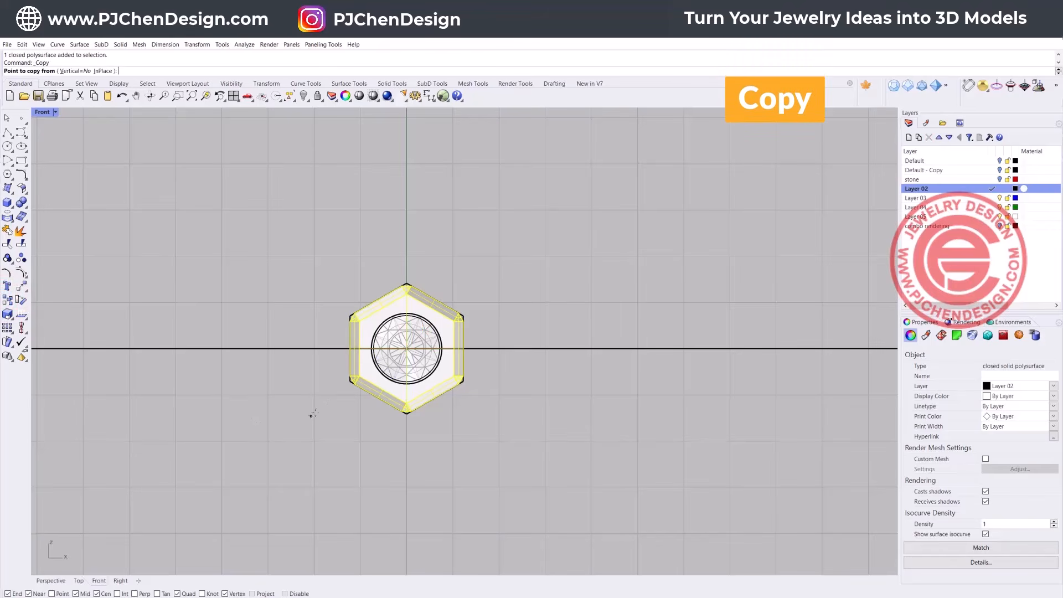
click(349, 380)
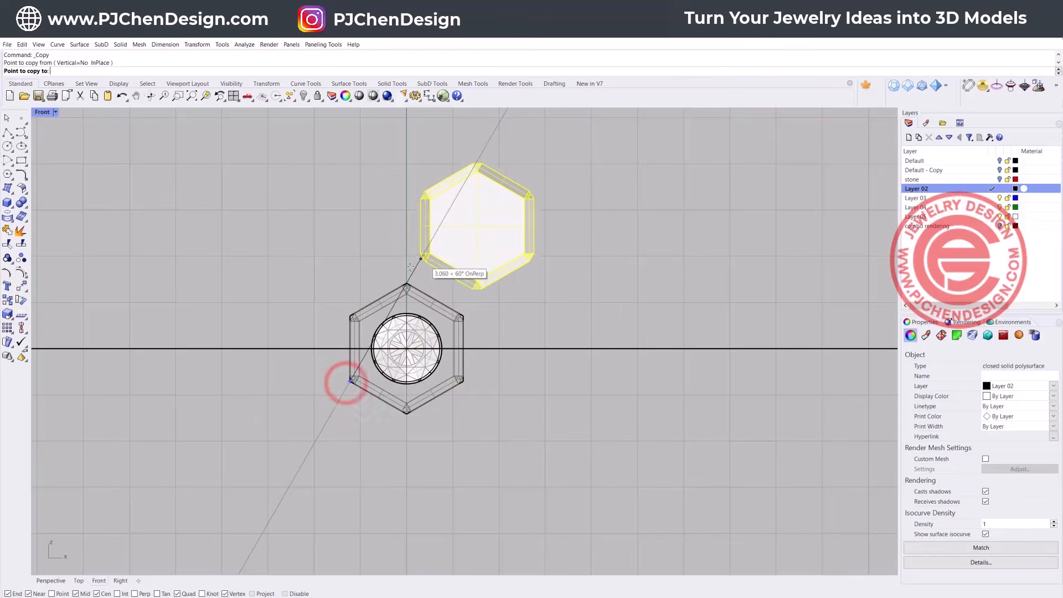
click(406, 282)
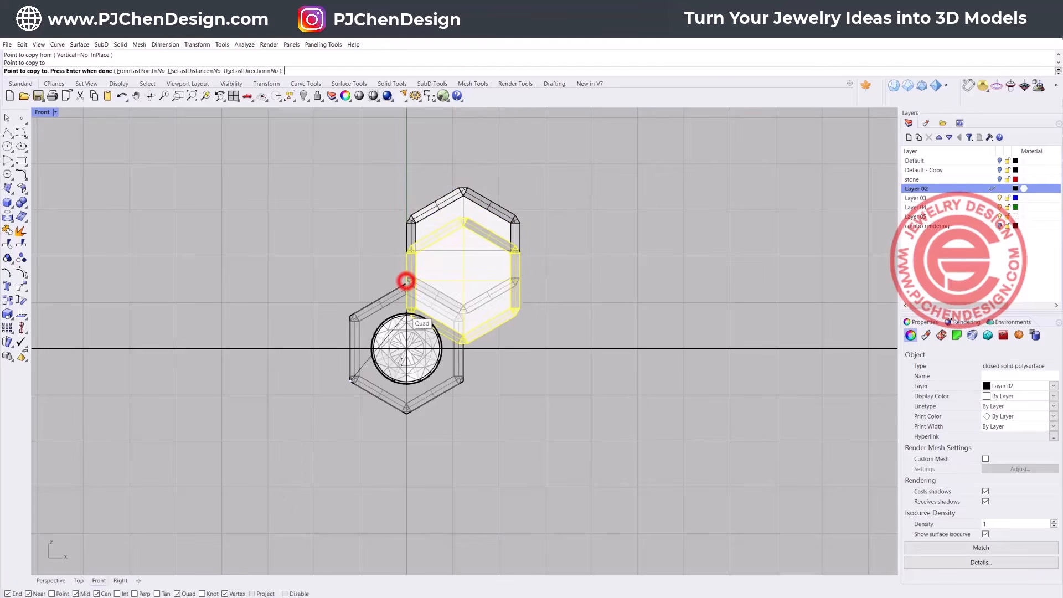
key(Return)
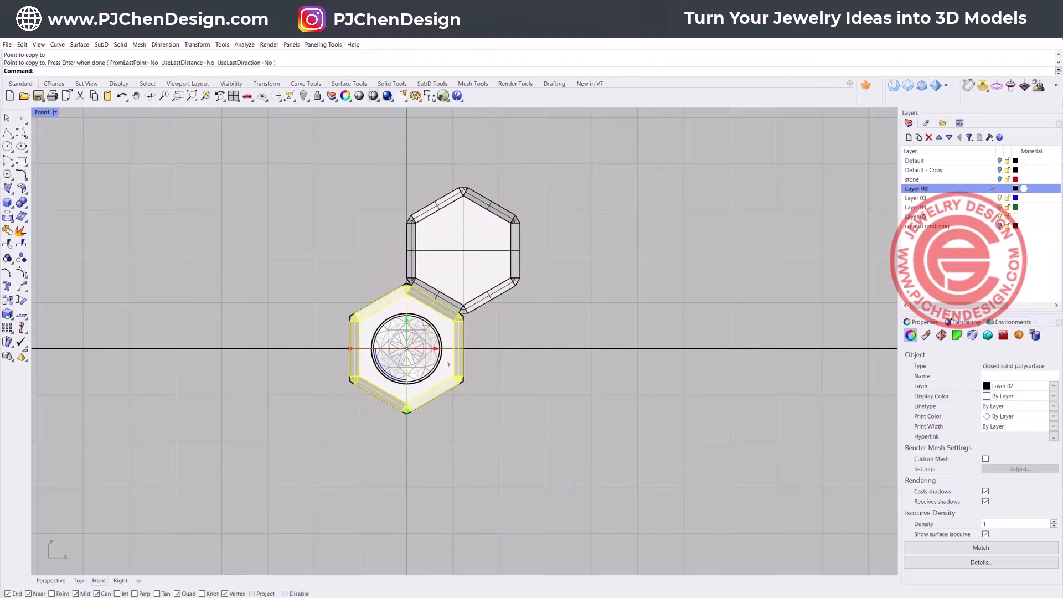
Copy the gem-set hexagon's block from its upper-left corner to its bottom corner, making an adjoining lower-right link.
key(Return)
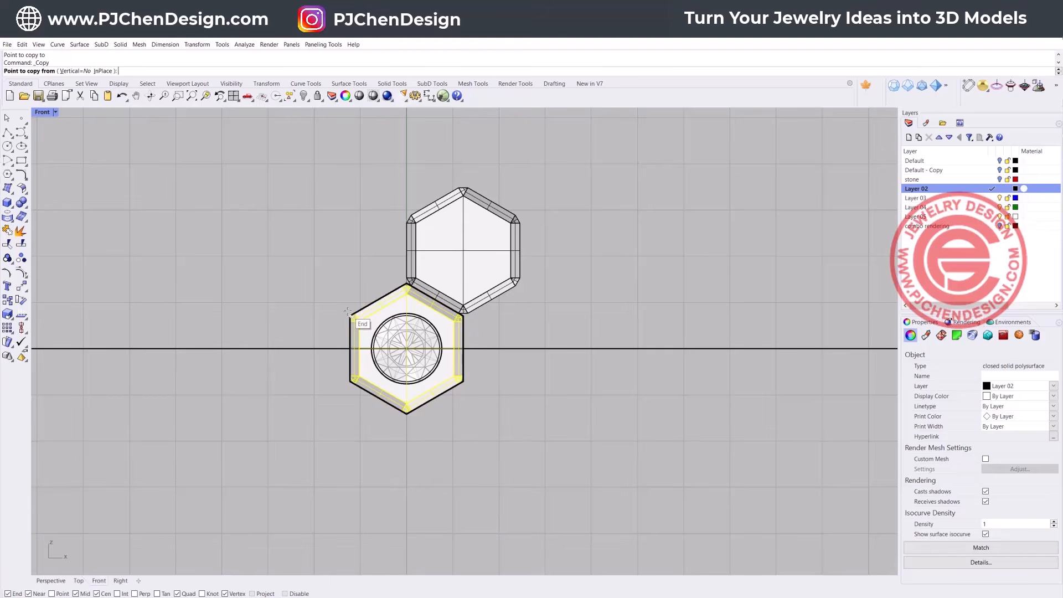
click(353, 317)
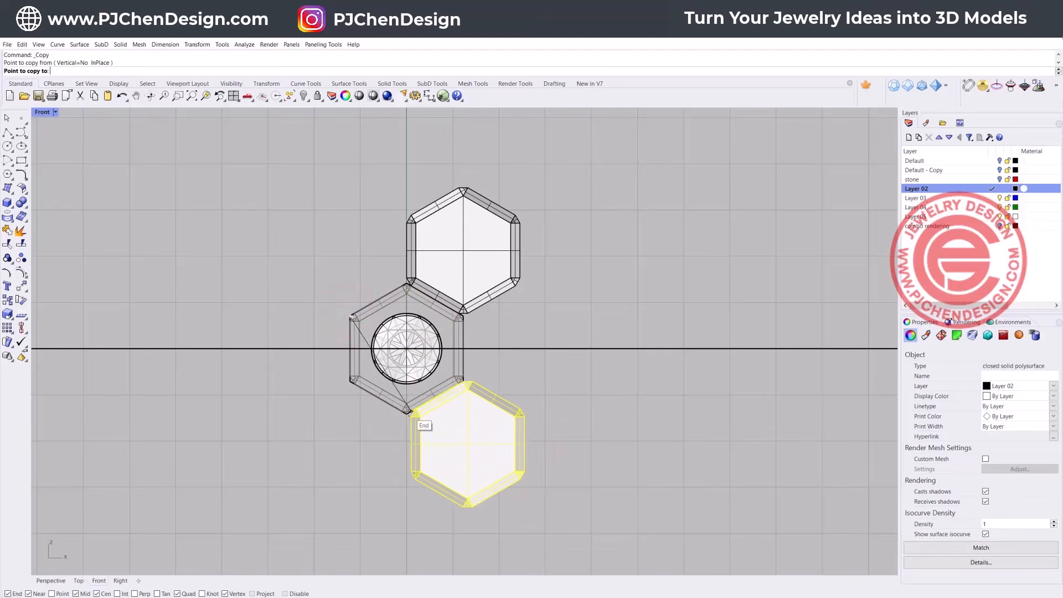
click(408, 415)
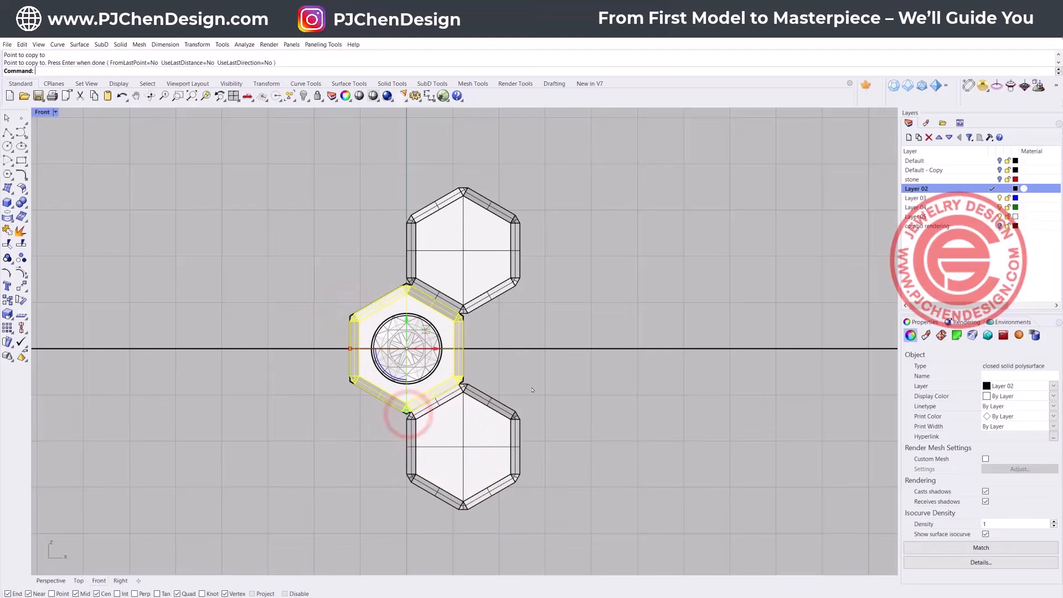
key(Return)
Mirror the gem-set hexagon with its gem, cutter and curves downward across the lower blank hexagon's horizontal centre line.
drag(479, 366, 410, 355)
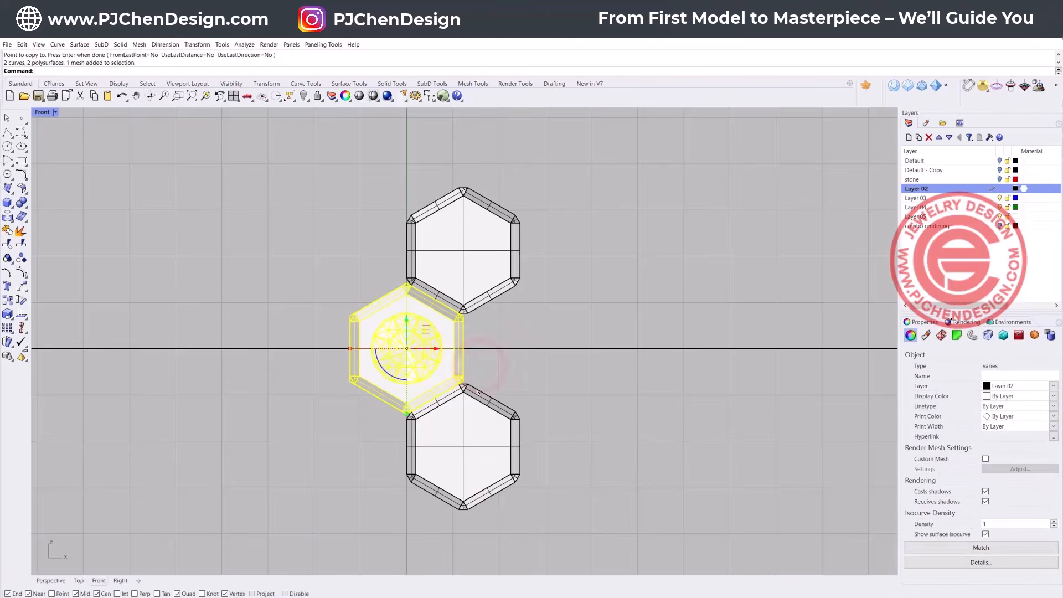
click(21, 286)
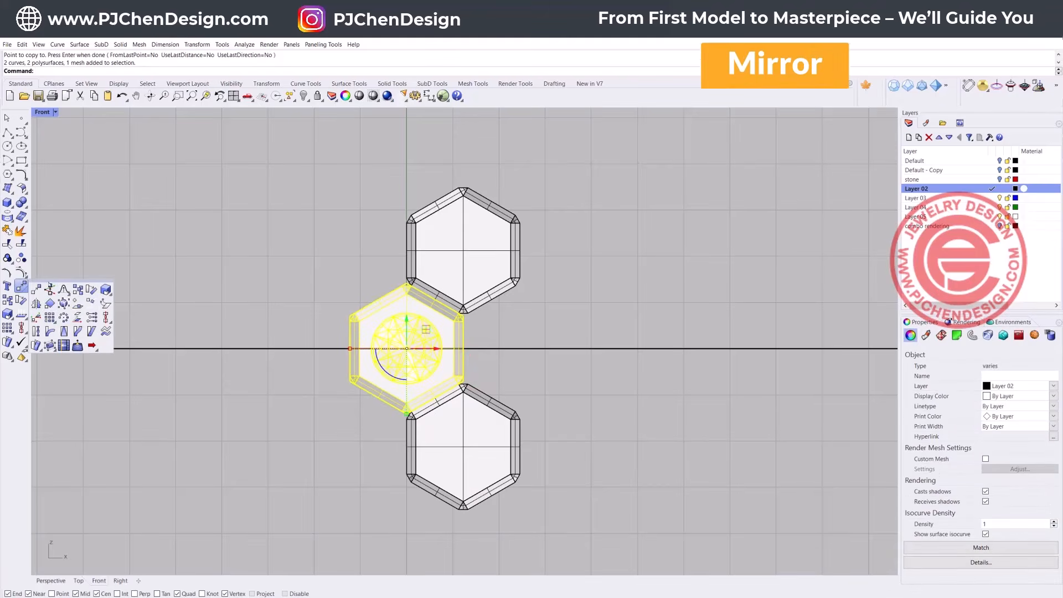
click(521, 447)
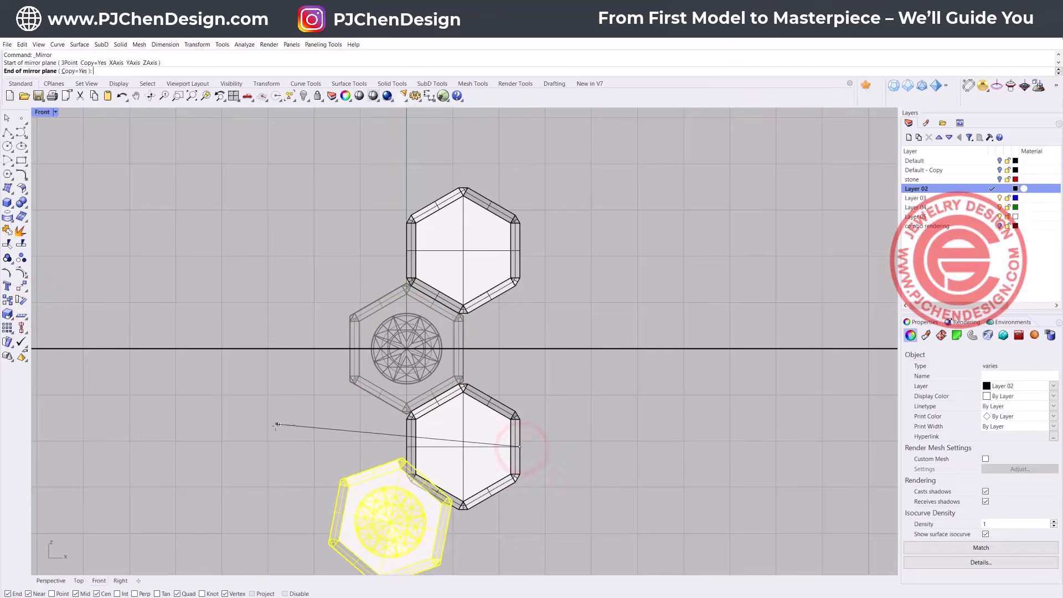
click(308, 451)
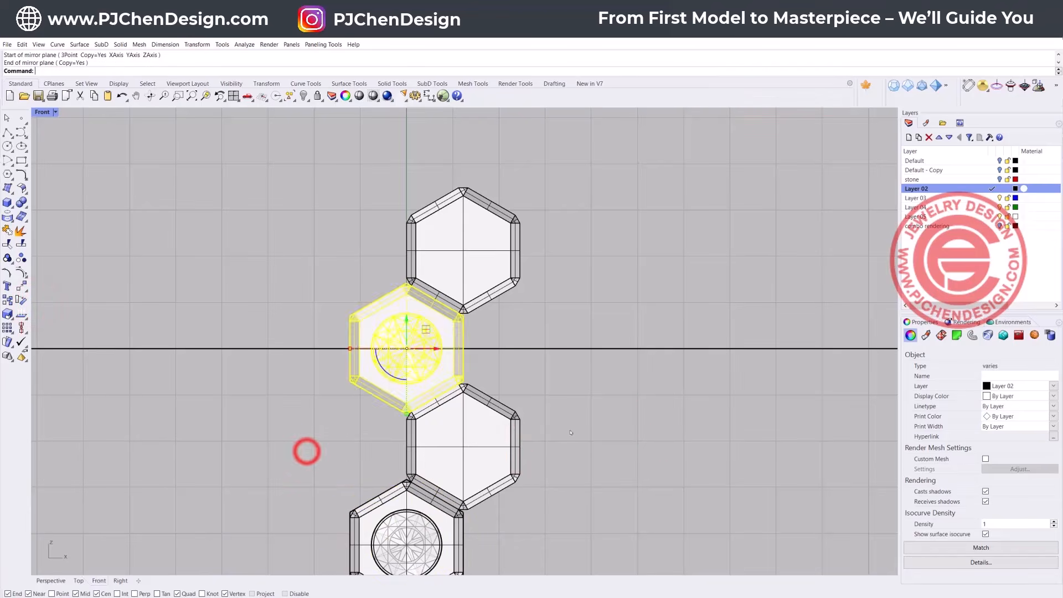
click(646, 428)
Draw a vertical line from the top hexagon's upper-left edge midpoint down to the bottom gem hexagon's lower-right edge midpoint.
scroll(505, 313, down, 5)
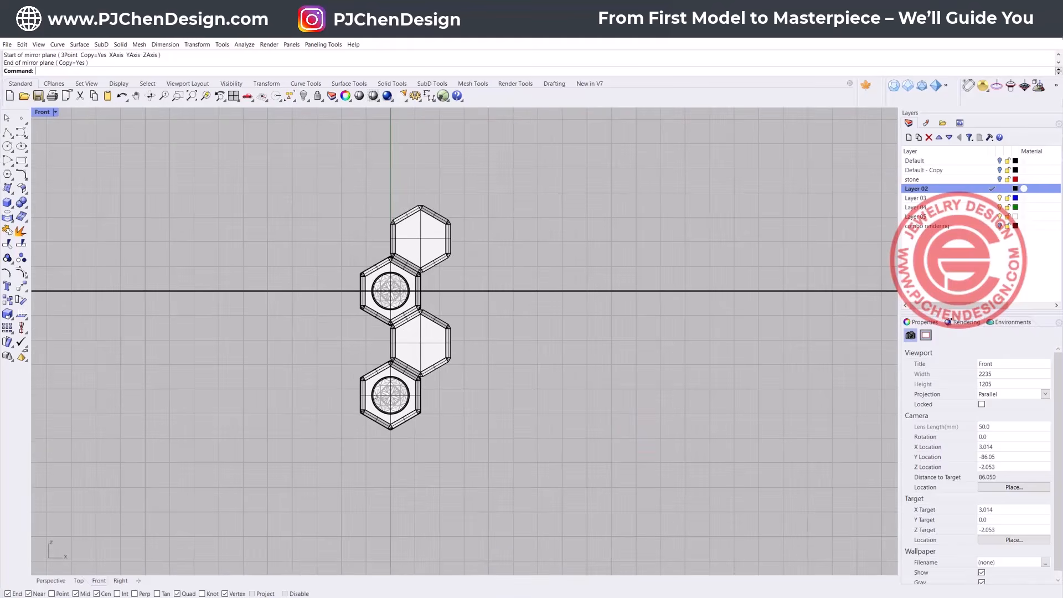
right_drag(372, 294, 367, 318)
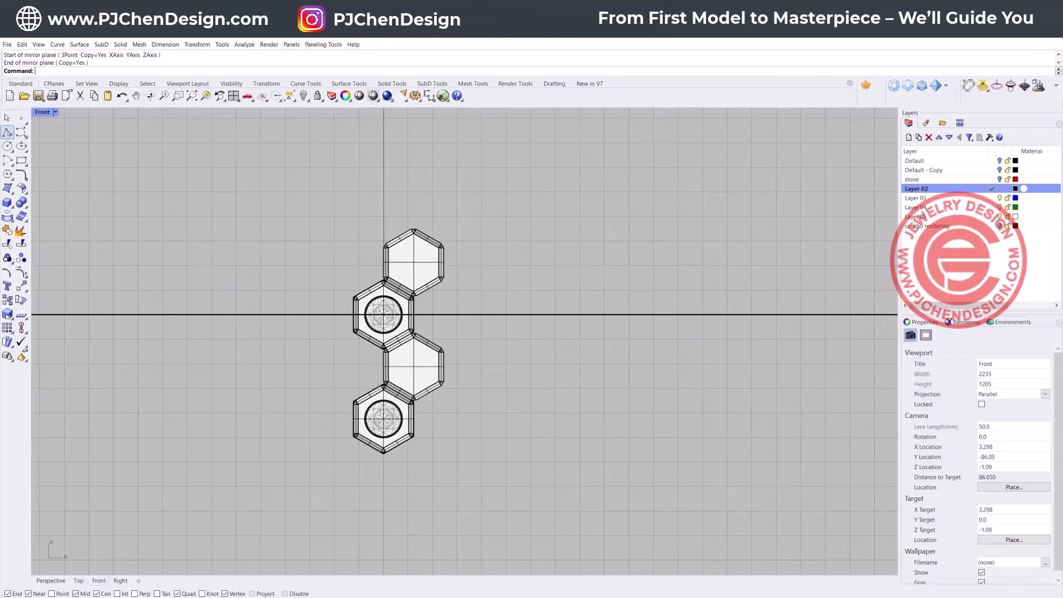
click(7, 132)
scroll(397, 234, up, 3)
click(397, 233)
right_drag(420, 443, 421, 263)
click(403, 449)
key(Return)
right_drag(408, 185, 404, 260)
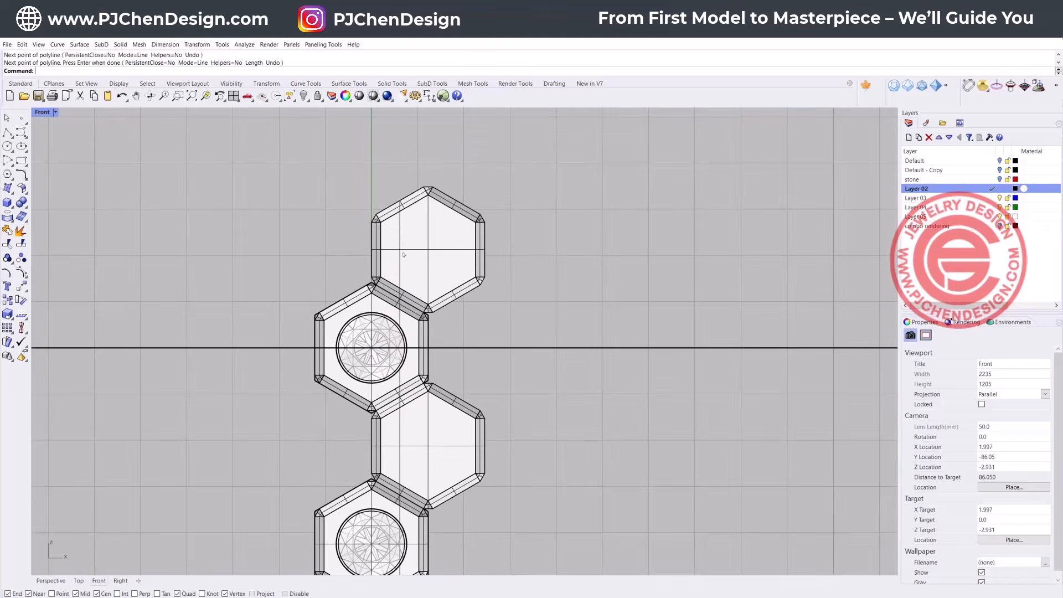
Project the vertical line through the hexagons onto the front construction plane, deleting the original line.
click(399, 234)
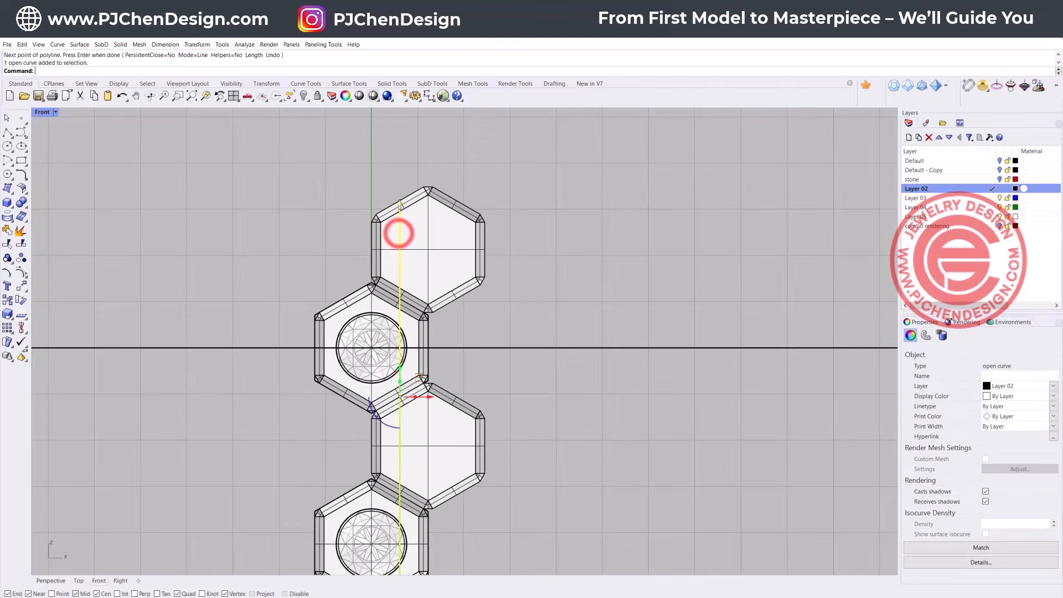
double_click(40, 113)
scroll(677, 240, down, 6)
right_drag(677, 241, 667, 301)
scroll(667, 301, up, 5)
scroll(619, 486, up, 7)
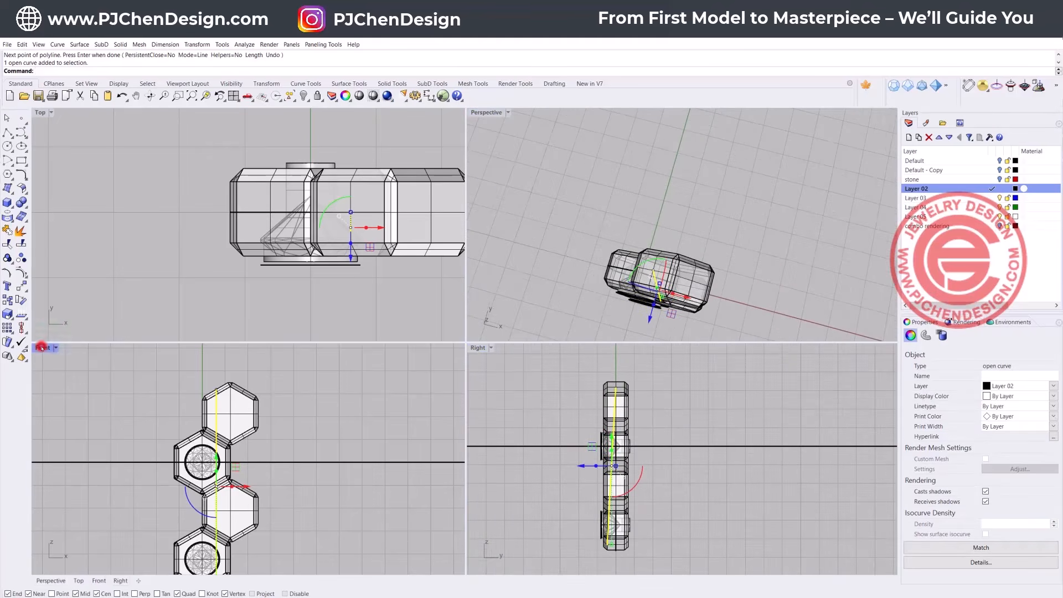
text(ProjectToCPlane)
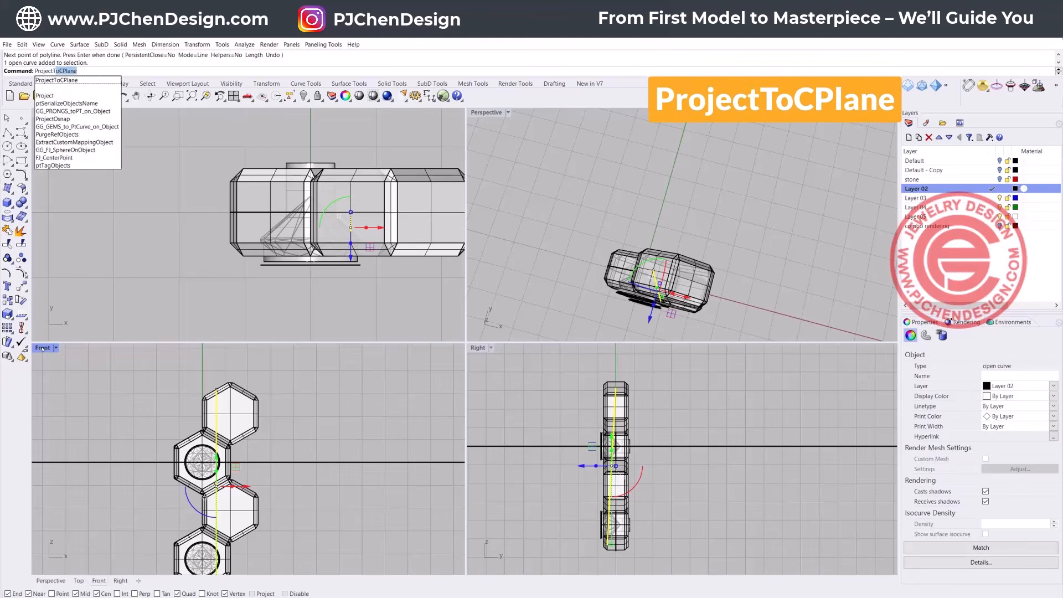
key(Return)
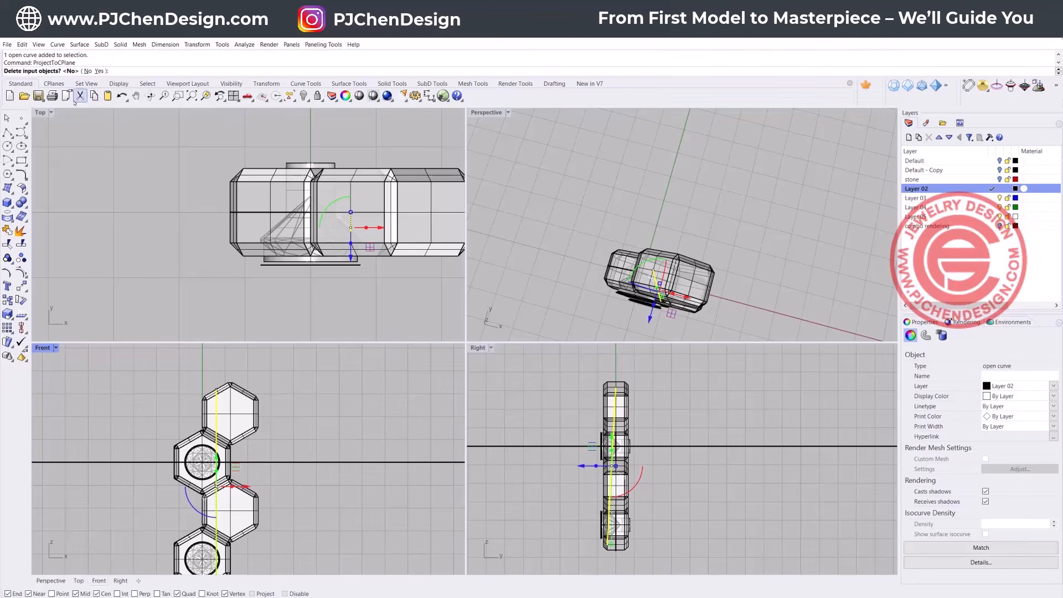
click(100, 71)
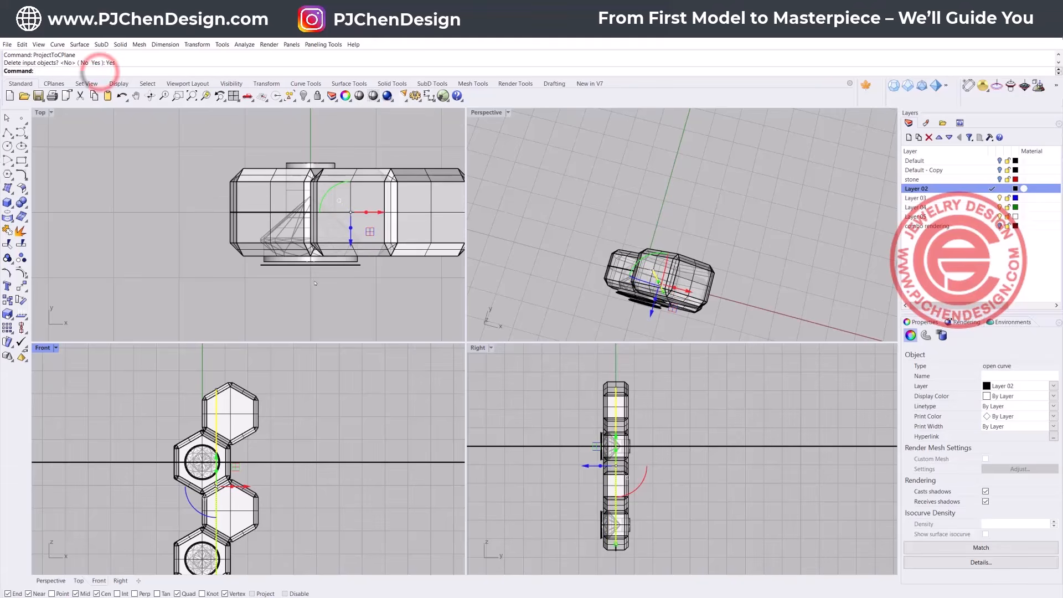
Create a solid round-capped pipe along the projected vertical line with a diameter of 0.65 at both ends.
click(9, 216)
click(16, 201)
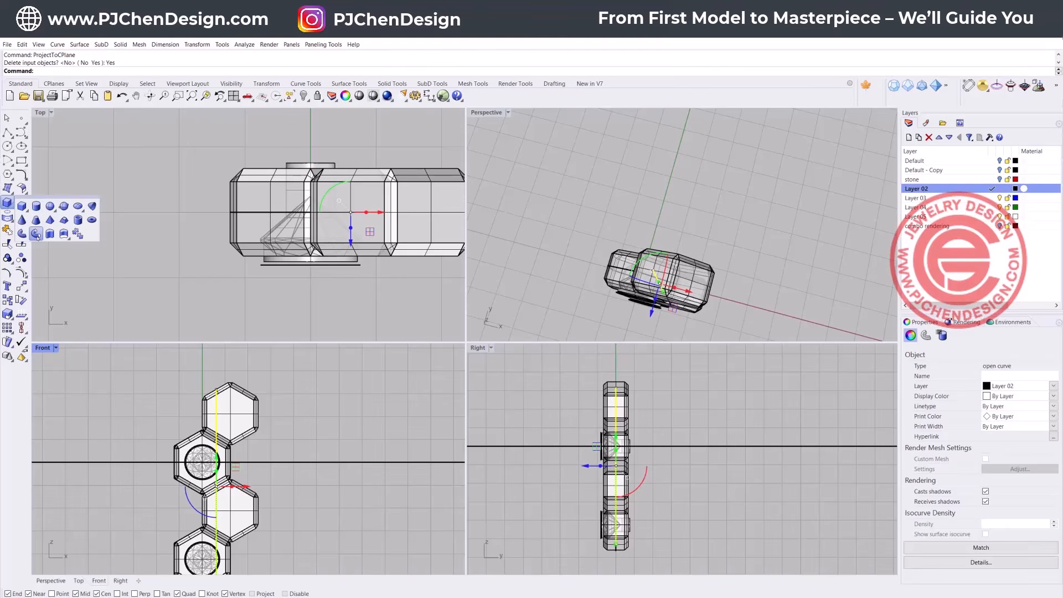
click(36, 233)
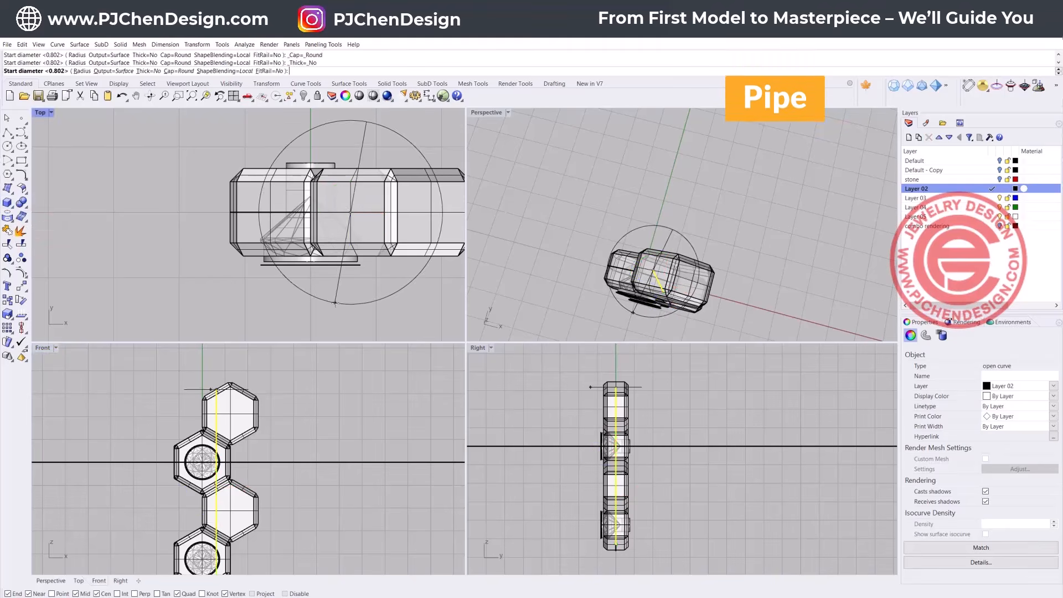
scroll(221, 387, up, 2)
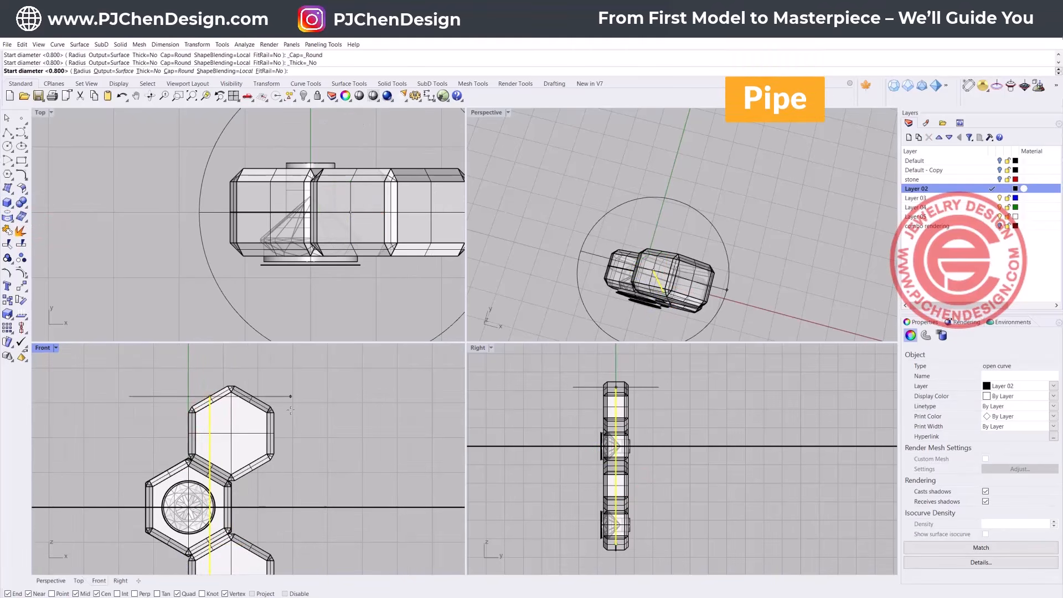
text(0.65)
key(Return)
key(Return)
key(Return)
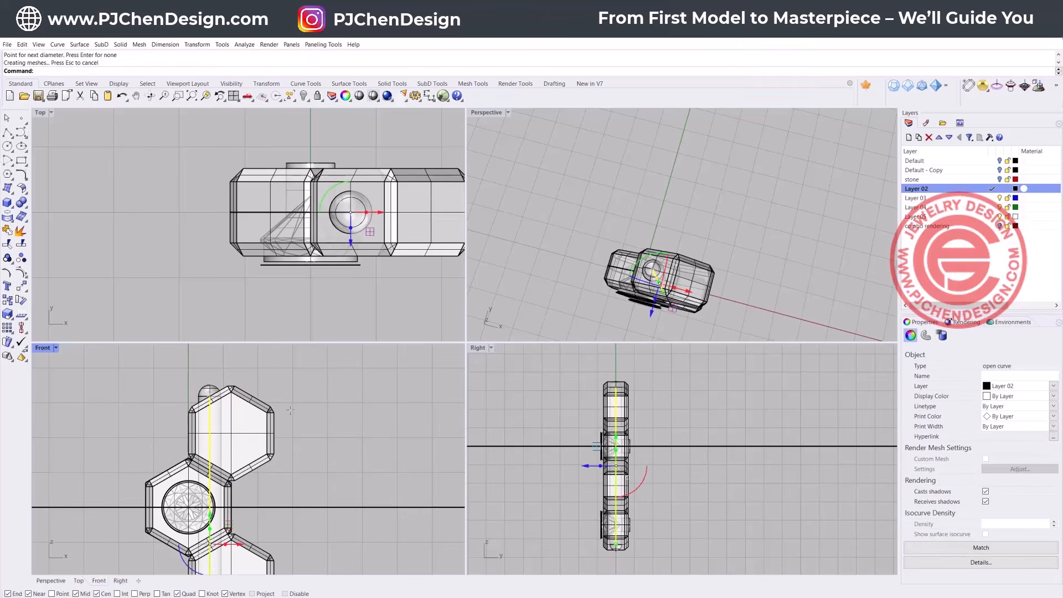
Stretch the pipe vertically about its centre so both rounded ends extend well past the hexagon column.
click(209, 388)
scroll(230, 398, down, 4)
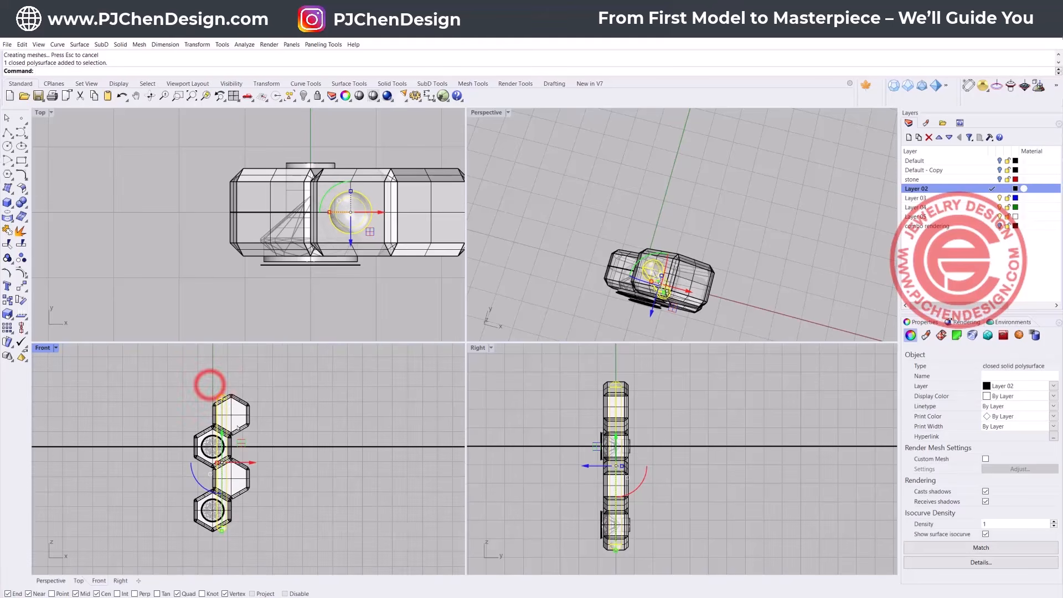
drag(222, 531, 222, 544)
click(285, 516)
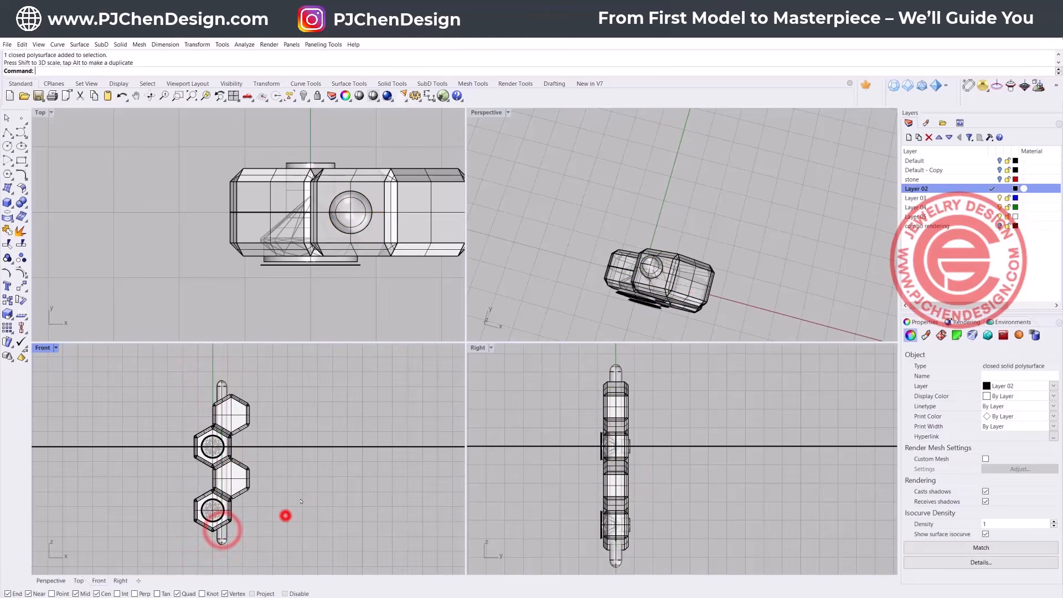
scroll(277, 232, up, 2)
scroll(361, 197, up, 2)
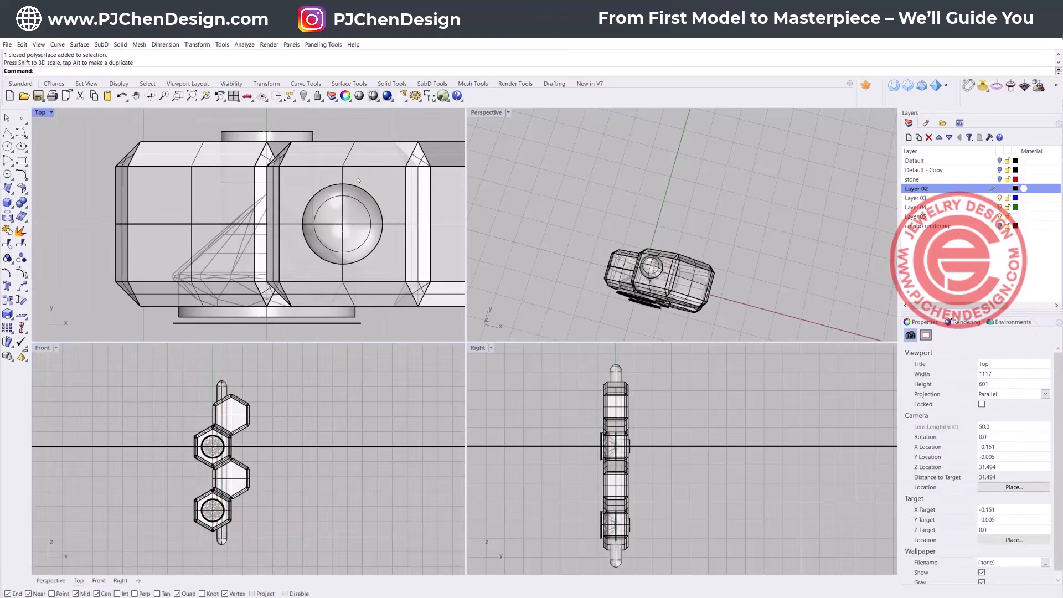
scroll(241, 444, up, 2)
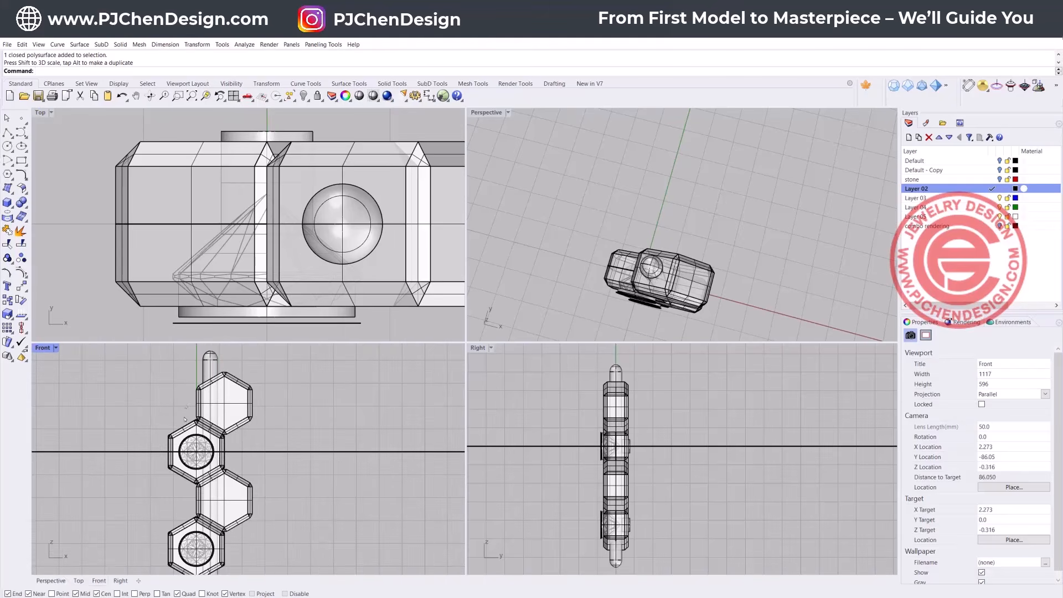
click(224, 542)
key(Escape)
Duplicate Layer 02 with its objects as Layer 02 - Copy, make the copy current and turn off Layer 02.
right_click(962, 189)
click(989, 284)
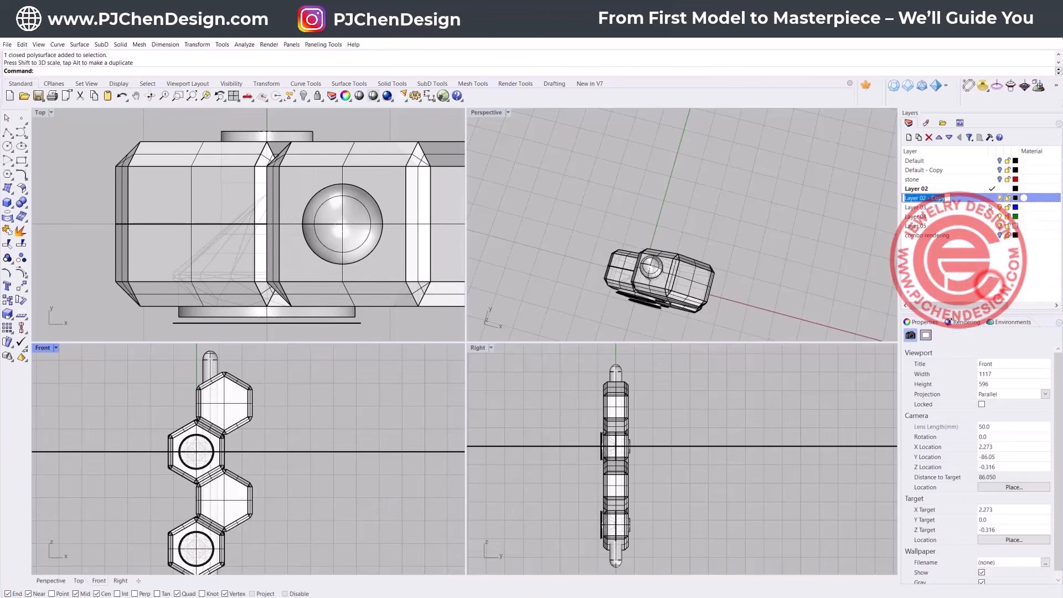
click(993, 198)
click(1000, 189)
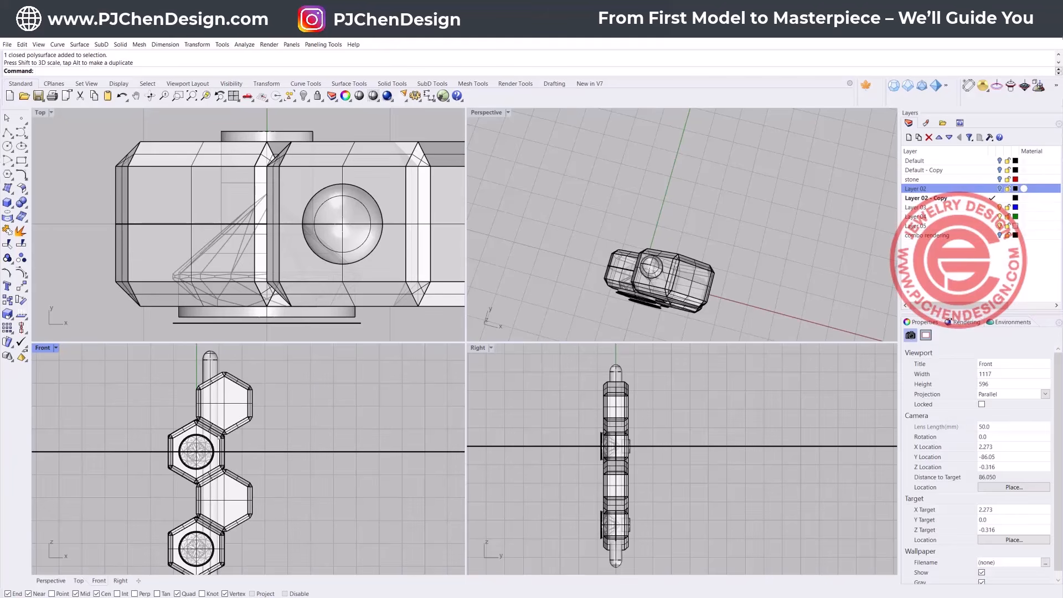
Join the four hexagonal links into one solid with Boolean Union, leaving the pipe separate.
click(232, 391)
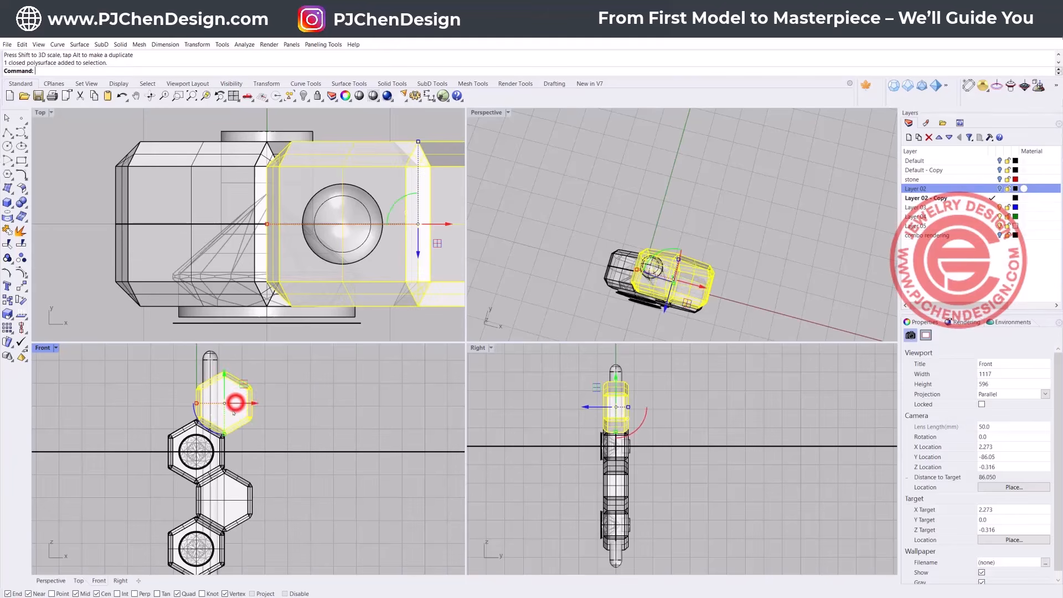
click(218, 457)
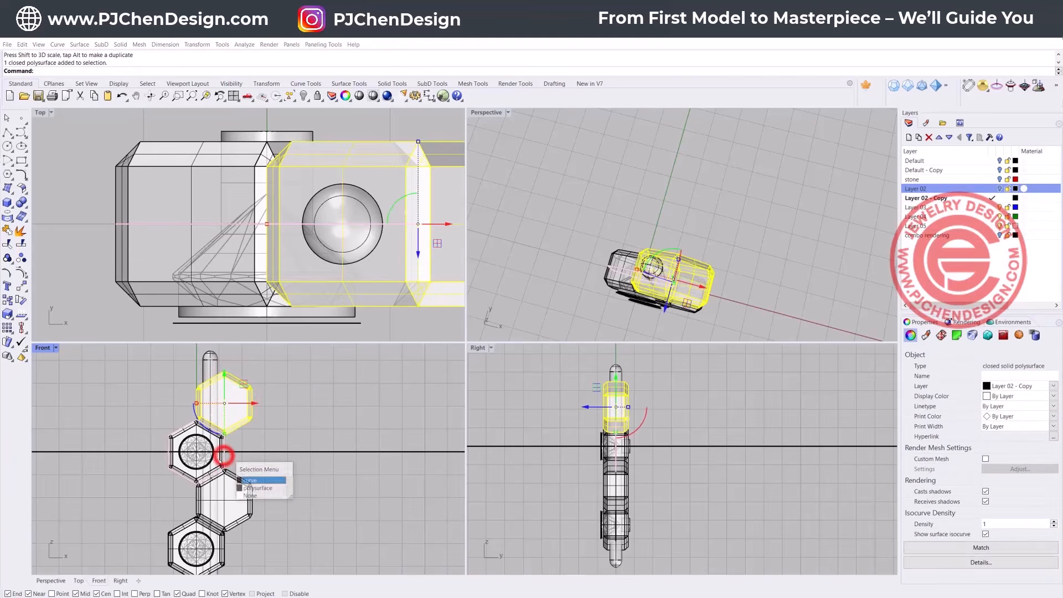
click(311, 527)
drag(249, 550, 222, 515)
click(220, 452)
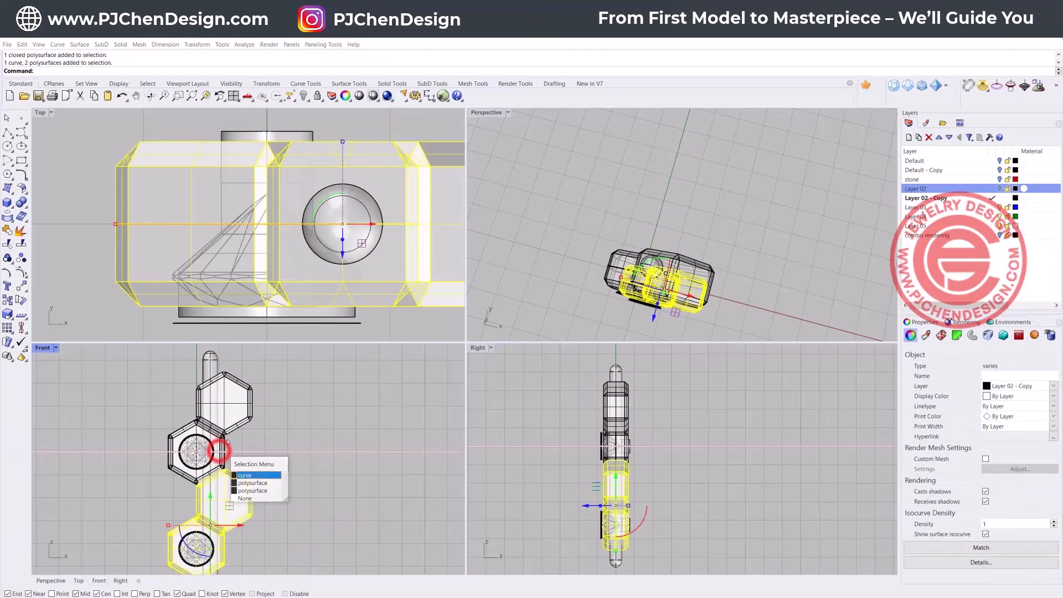
click(228, 442)
drag(237, 437, 219, 416)
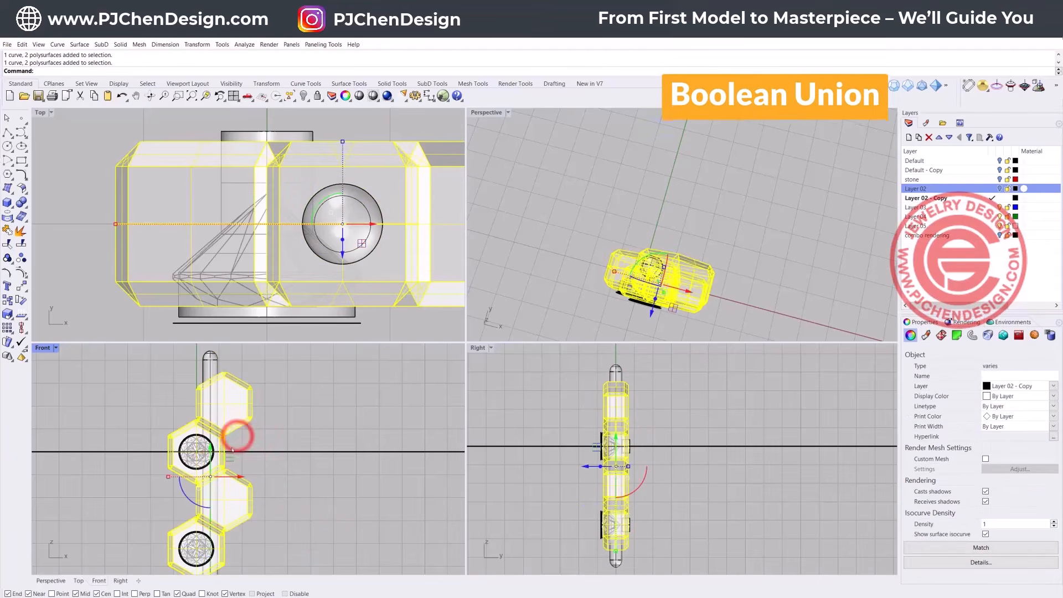
click(21, 201)
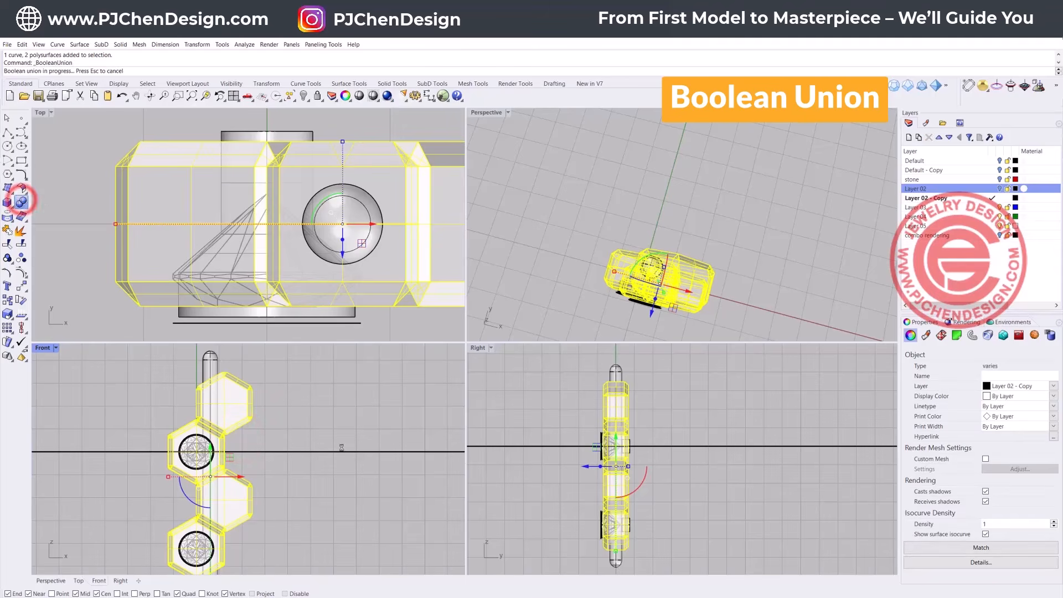
click(344, 390)
Duplicate the pipe in place and hide one of the two copies.
click(342, 235)
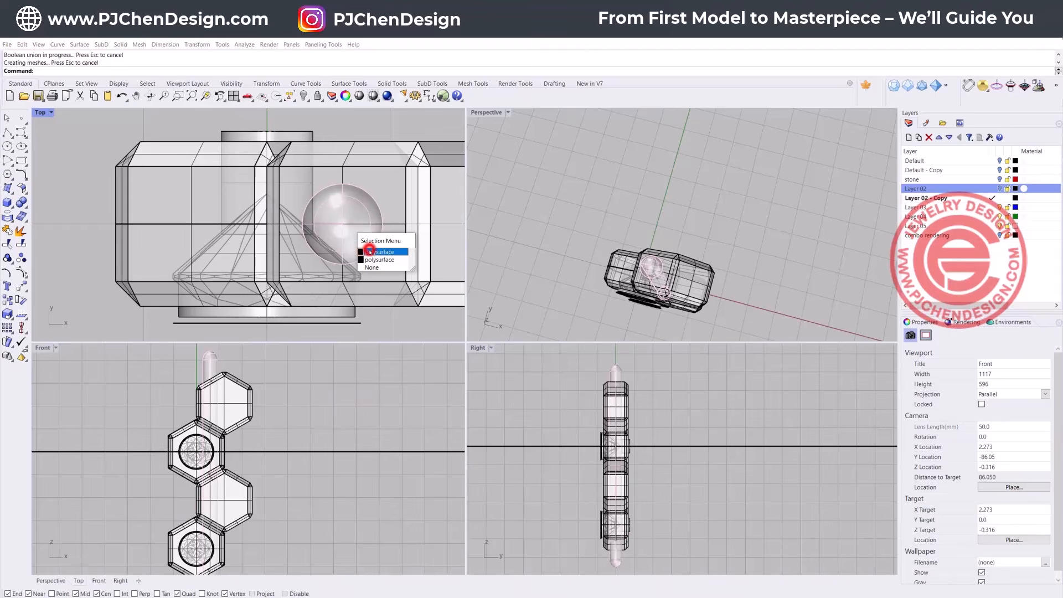
click(370, 252)
key(ctrl+c)
key(ctrl+v)
click(302, 382)
click(210, 364)
click(244, 392)
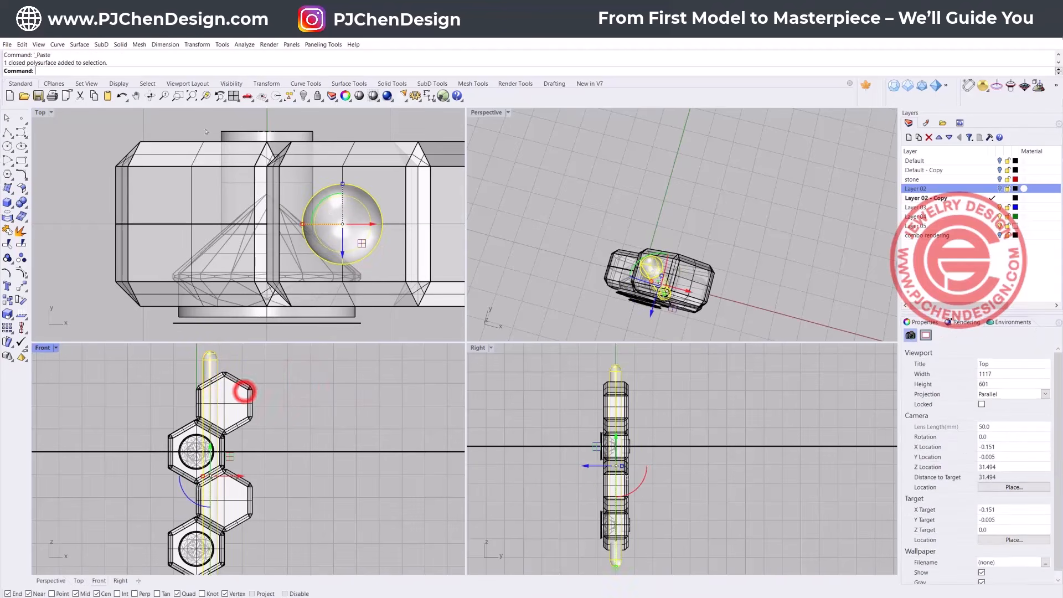
click(304, 96)
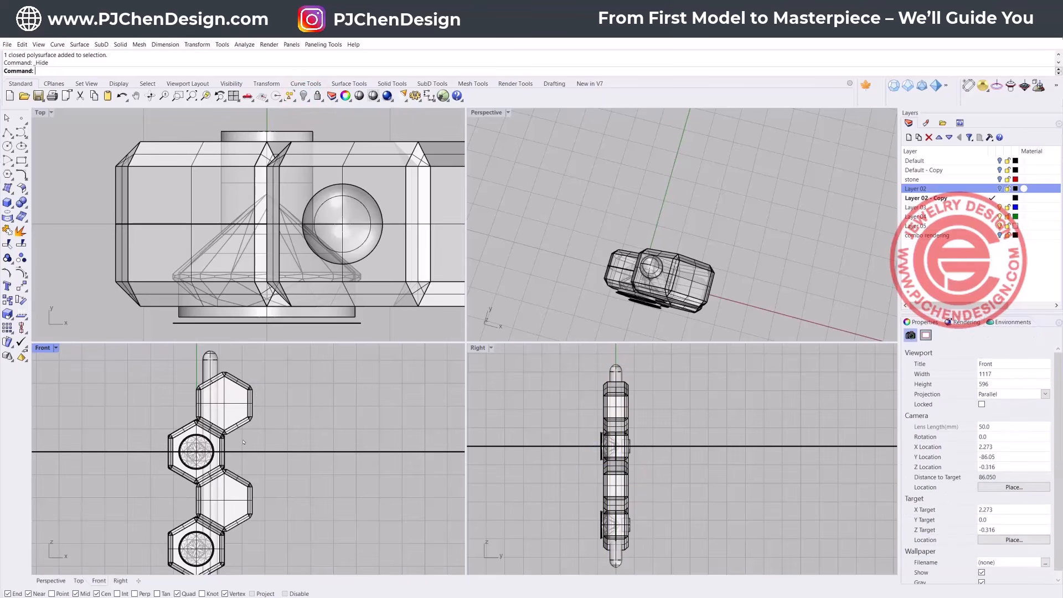
Subtract the visible pipe from the joined hexagons with Boolean Difference, and show the hidden pipe copy again.
click(20, 206)
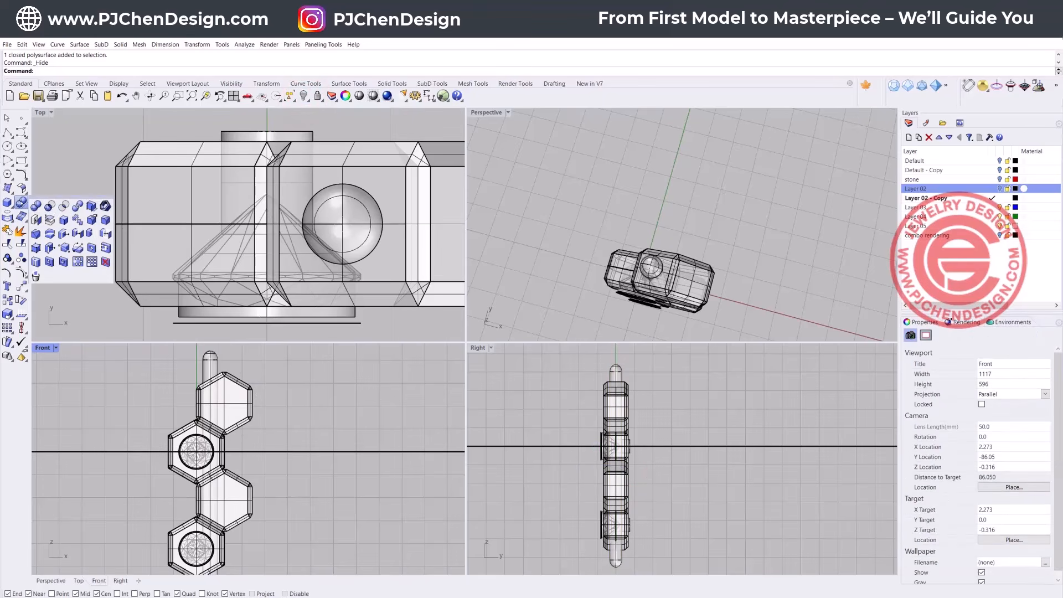
click(49, 206)
click(244, 420)
key(Return)
click(212, 361)
key(Return)
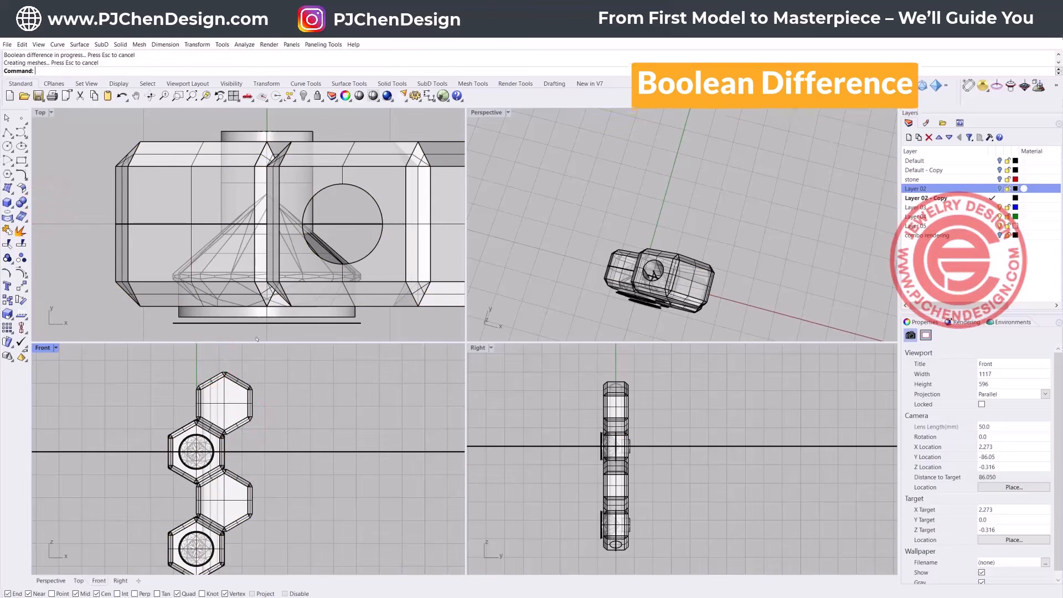
click(303, 96)
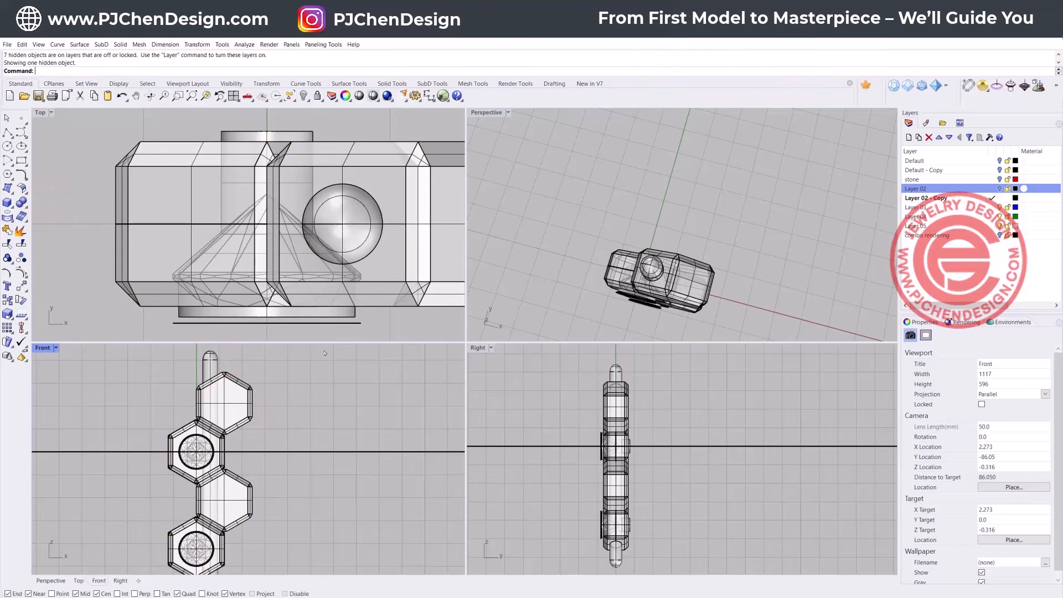
Draw a line in the front view along the top hexagon's upper-left edge, from the pipe's left side past the top corner.
scroll(206, 390, up, 5)
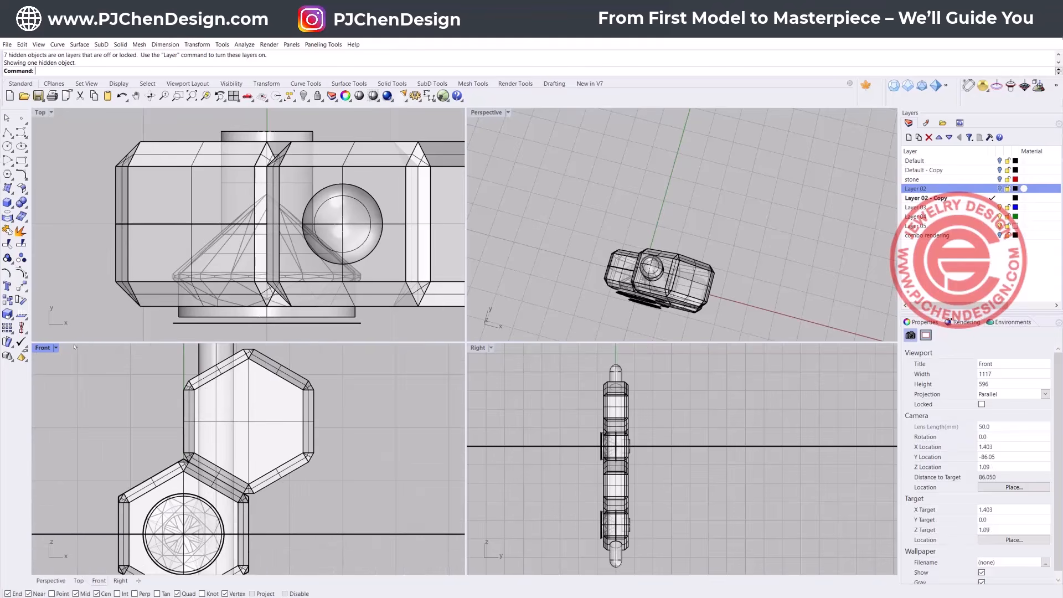
double_click(43, 347)
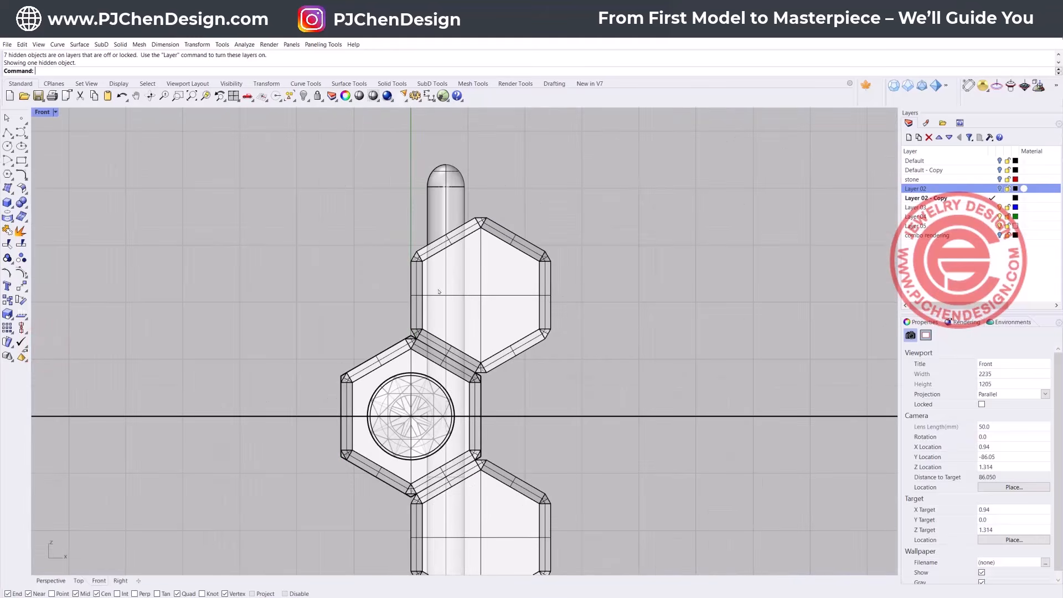
scroll(439, 292, down, 5)
scroll(333, 325, up, 2)
click(7, 131)
click(361, 225)
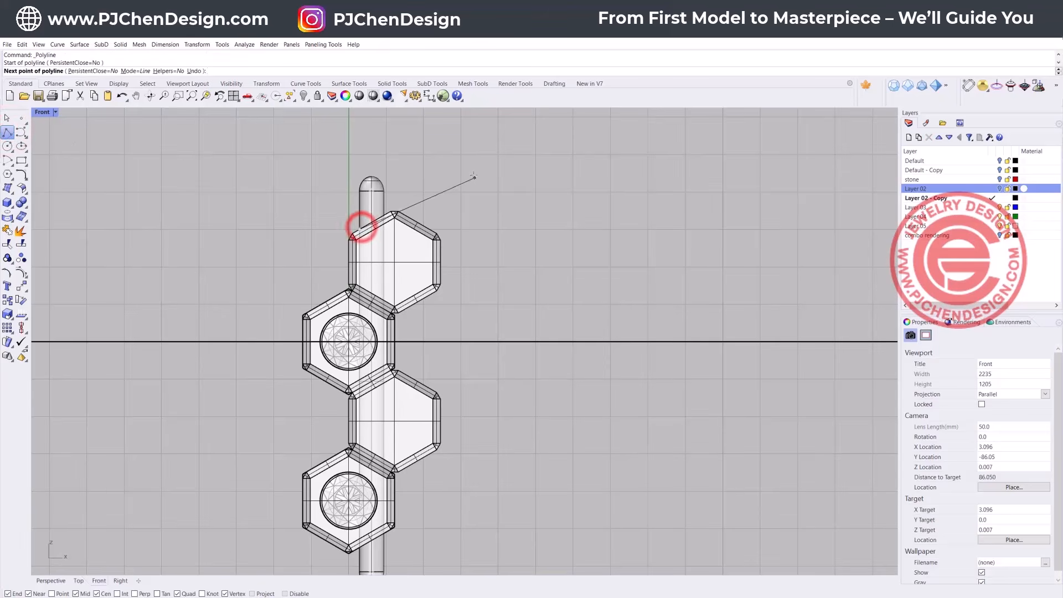
scroll(390, 209, up, 5)
click(393, 215)
click(438, 191)
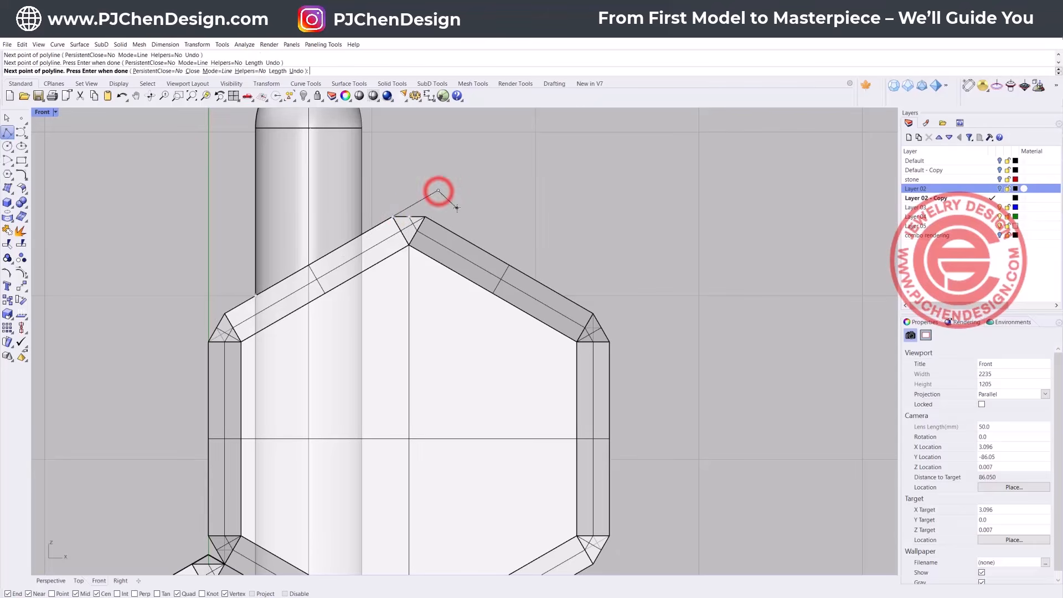
right_click(425, 199)
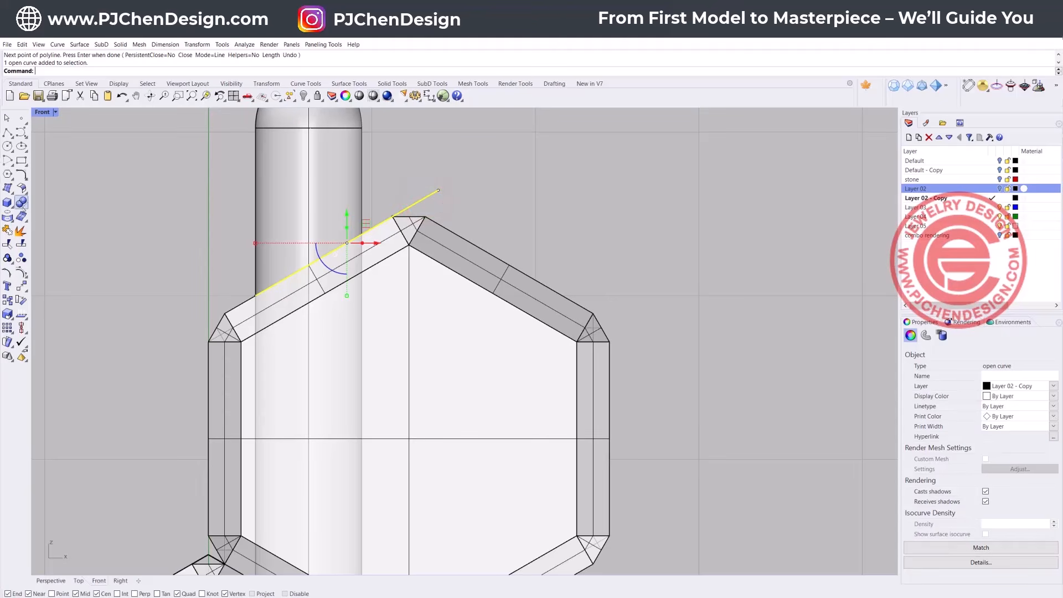
Trim off the pipe's rounded upper end above the slanted line on the top hexagon's edge.
click(8, 243)
click(285, 191)
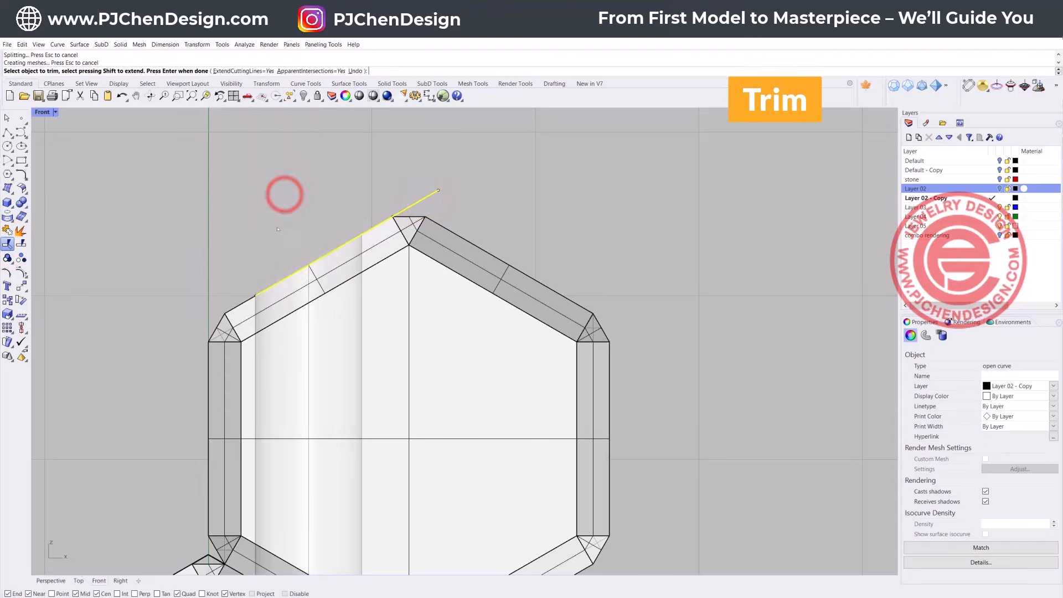
scroll(415, 430, down, 5)
right_drag(415, 430, 435, 253)
scroll(391, 443, up, 6)
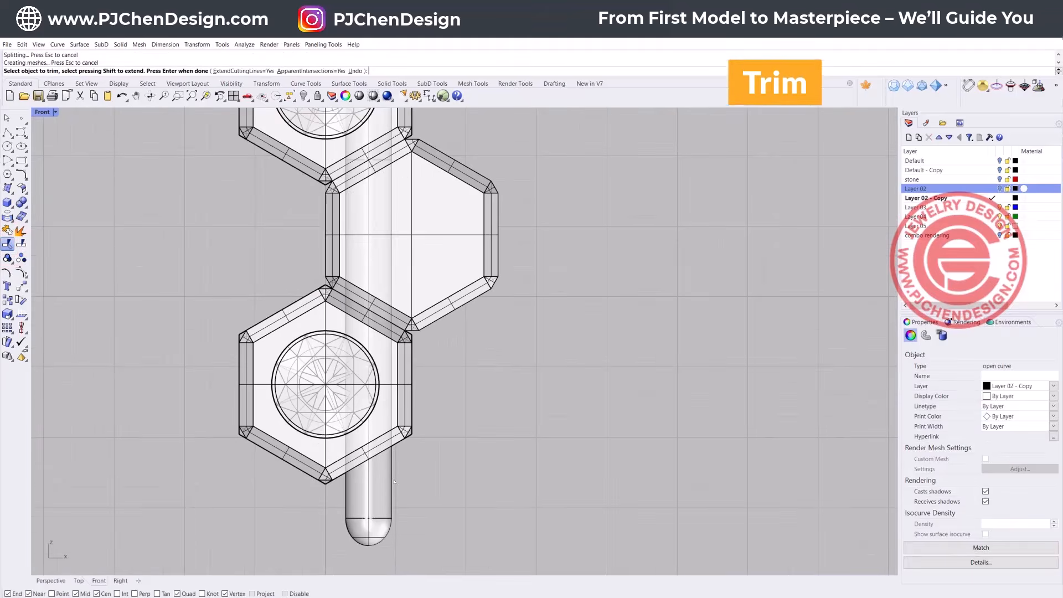
right_click(358, 485)
Draw a straight polyline in the front view along the bottom hexagon's lower-right edge, from its bottom corner to its lower-right corner.
click(7, 133)
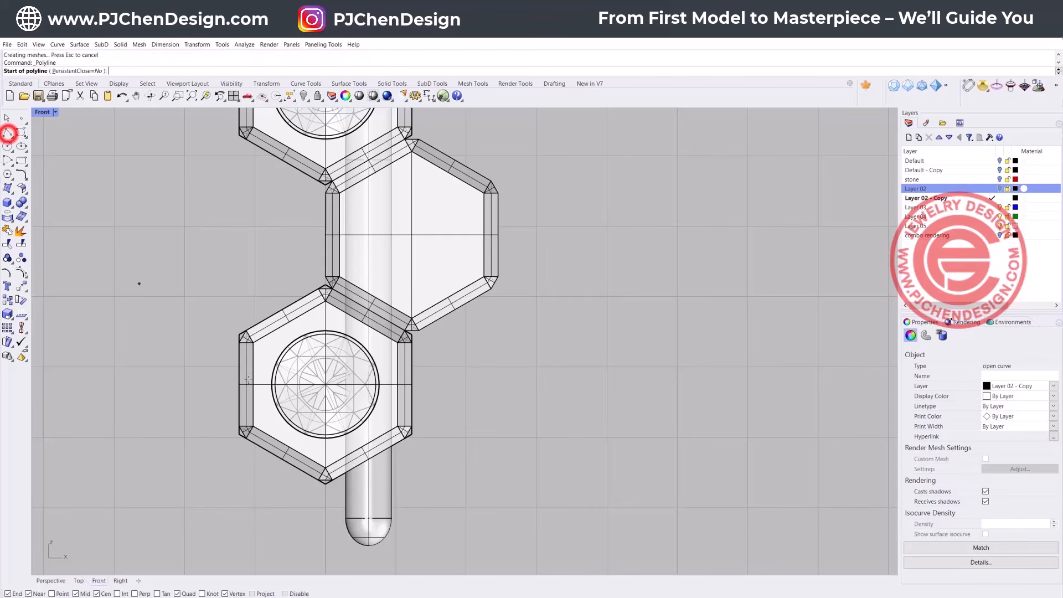
click(326, 481)
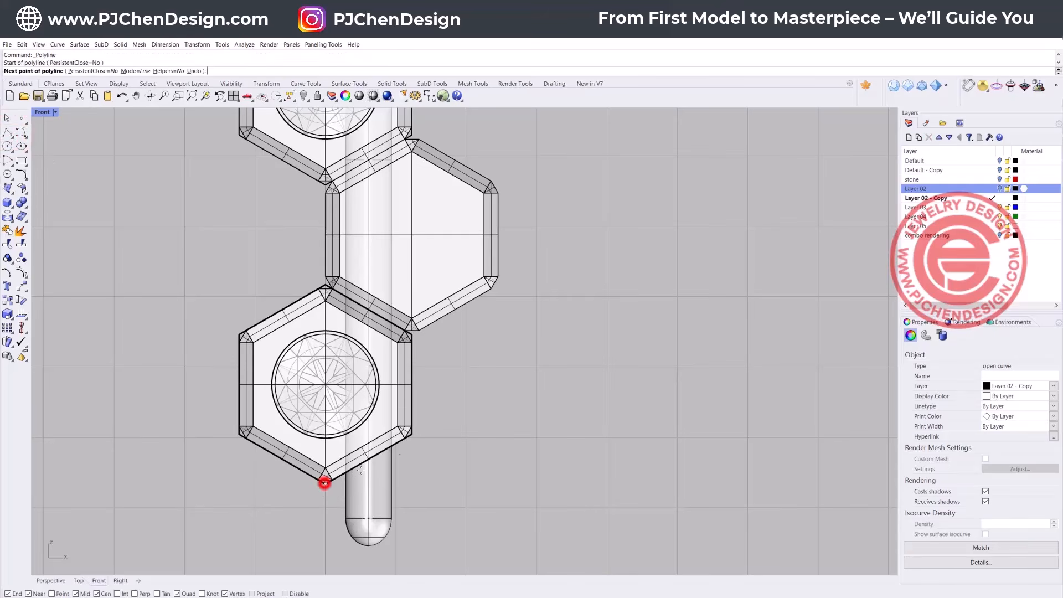
click(412, 431)
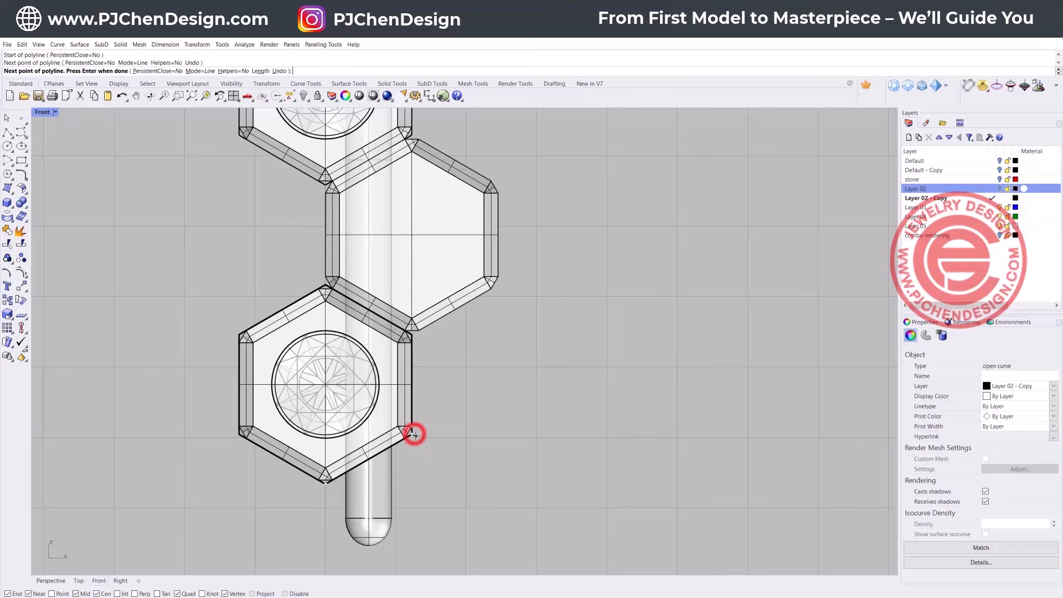
right_click(413, 432)
Trim off the pipe's rounded lower end below the slanted line on the bottom hexagon's edge.
click(413, 433)
click(436, 461)
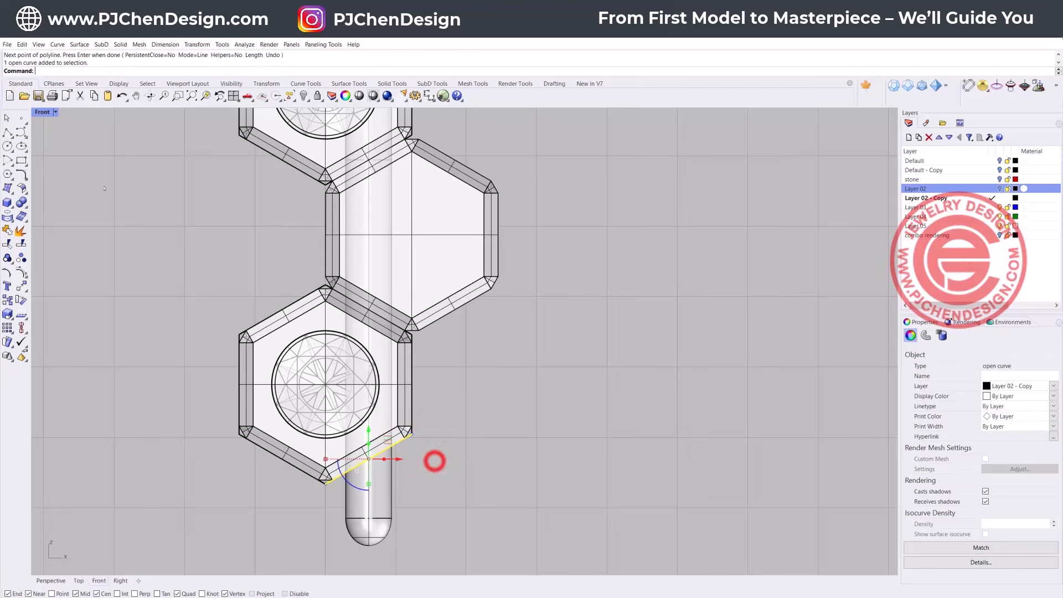
click(7, 245)
click(372, 492)
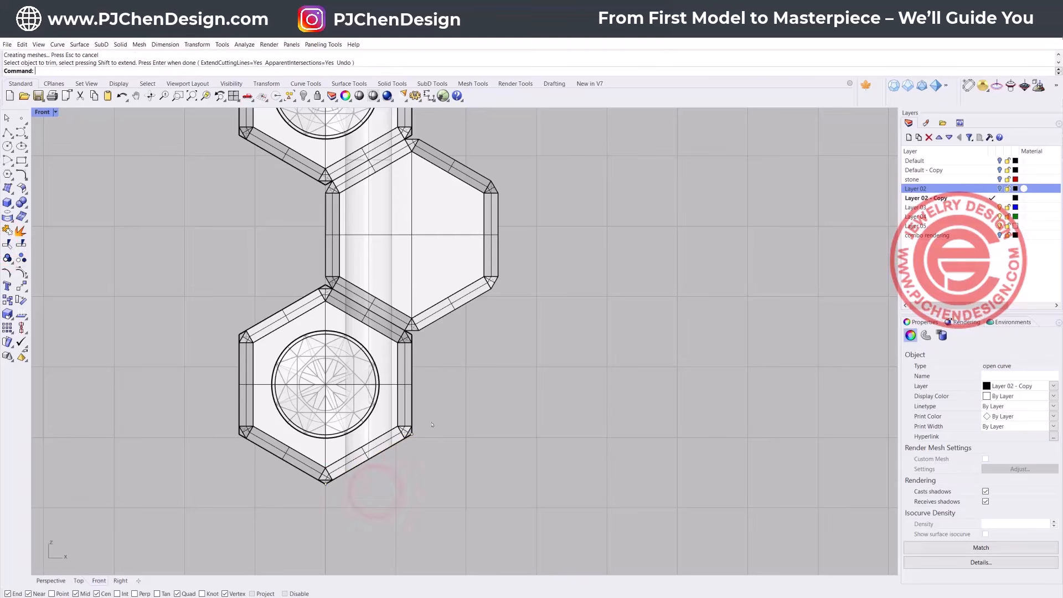
key(Return)
Close both open ends of the trimmed pipe with Cap.
click(391, 250)
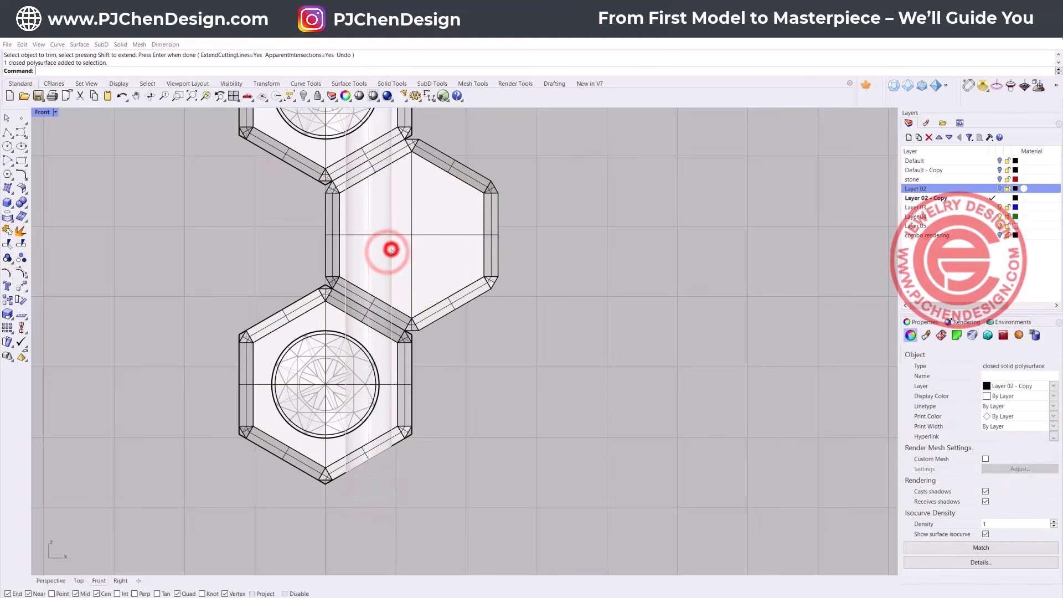
click(391, 250)
click(419, 271)
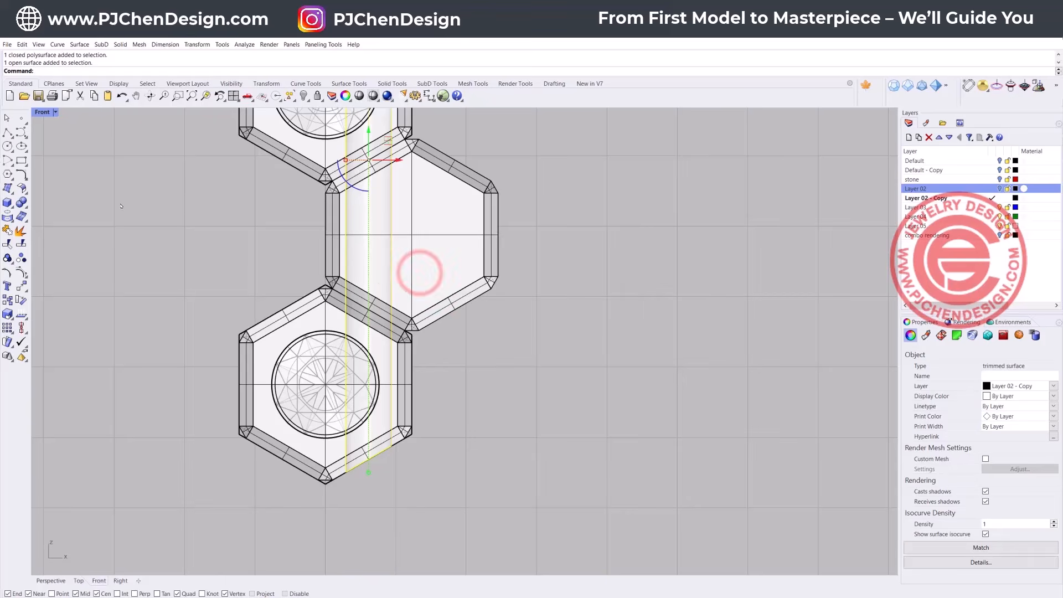
text(Cap)
key(Return)
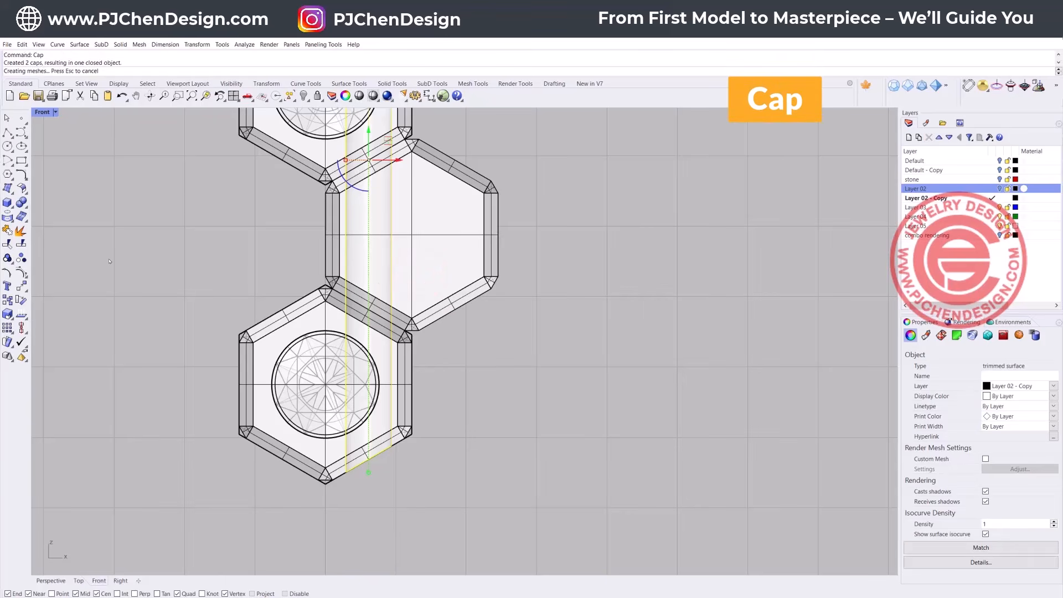
Examine the pipe's upper end in the maximized perspective view using Rendered display, and switch the view back to Ghosted.
double_click(42, 112)
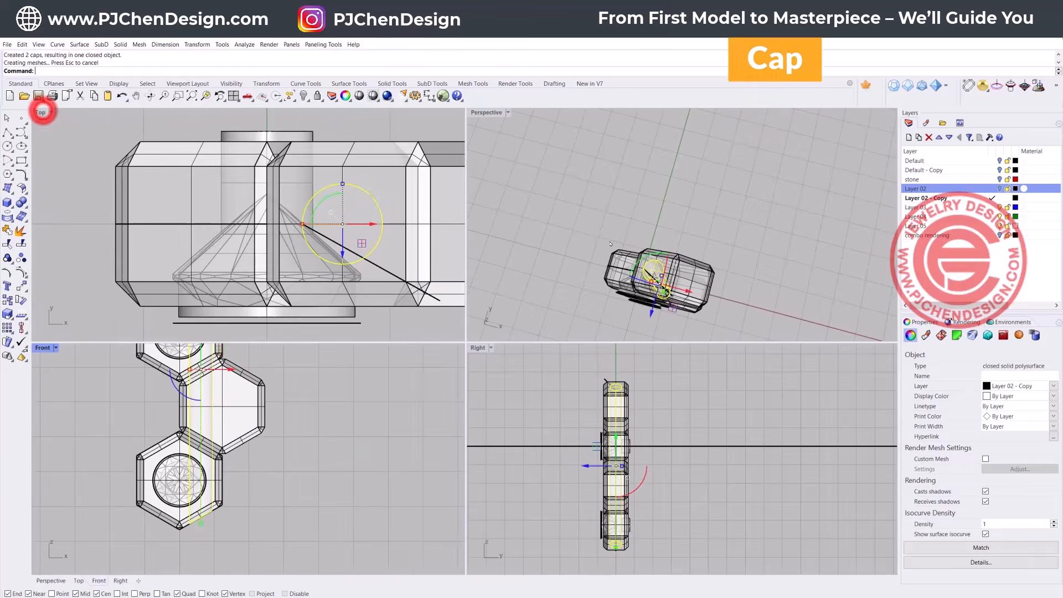
click(507, 113)
click(491, 170)
click(603, 289)
right_drag(609, 282, 674, 191)
scroll(675, 191, up, 6)
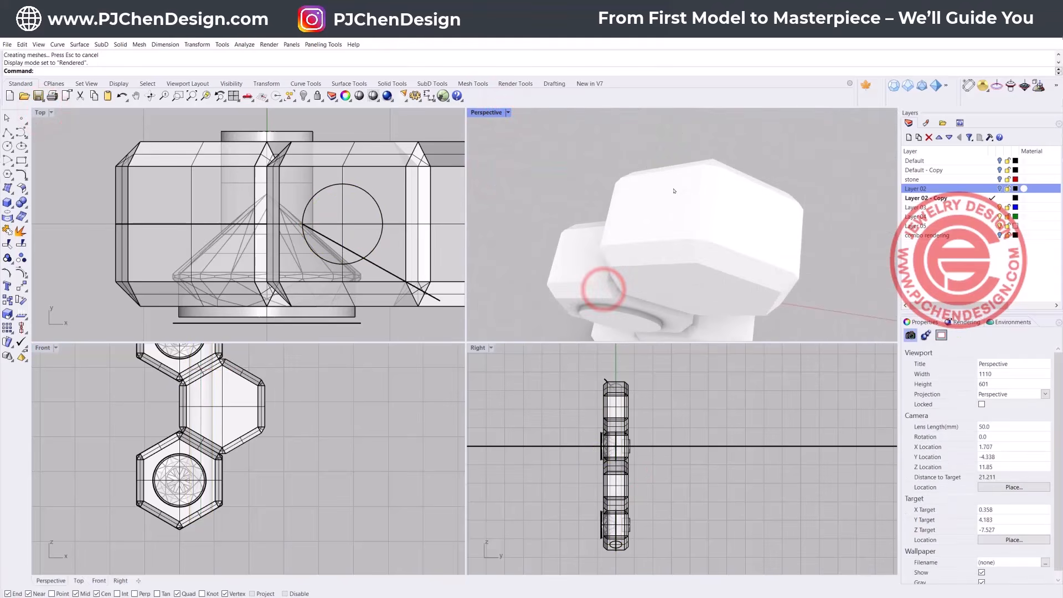
double_click(498, 114)
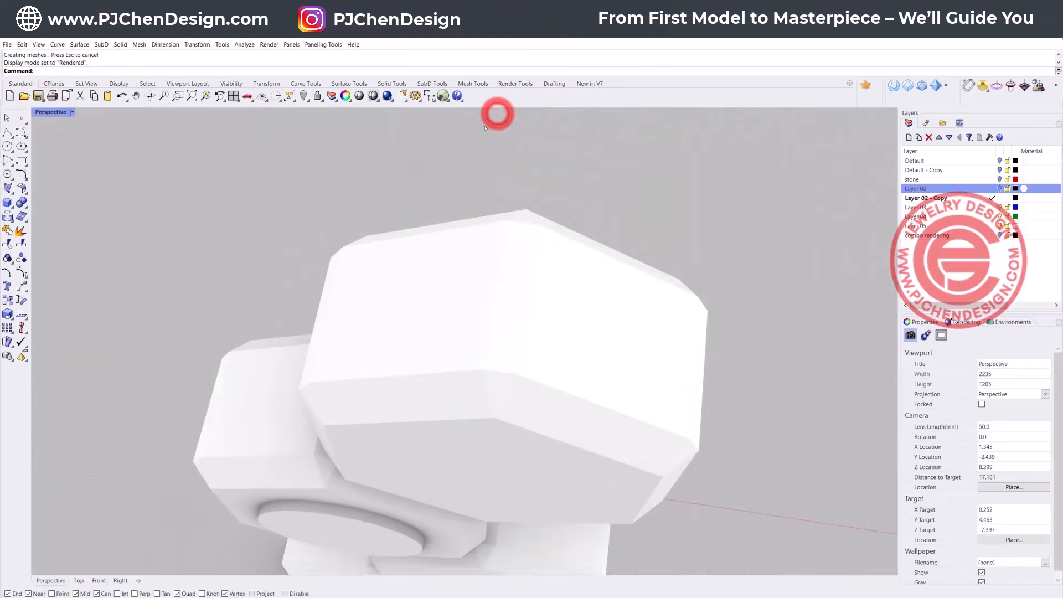
click(72, 111)
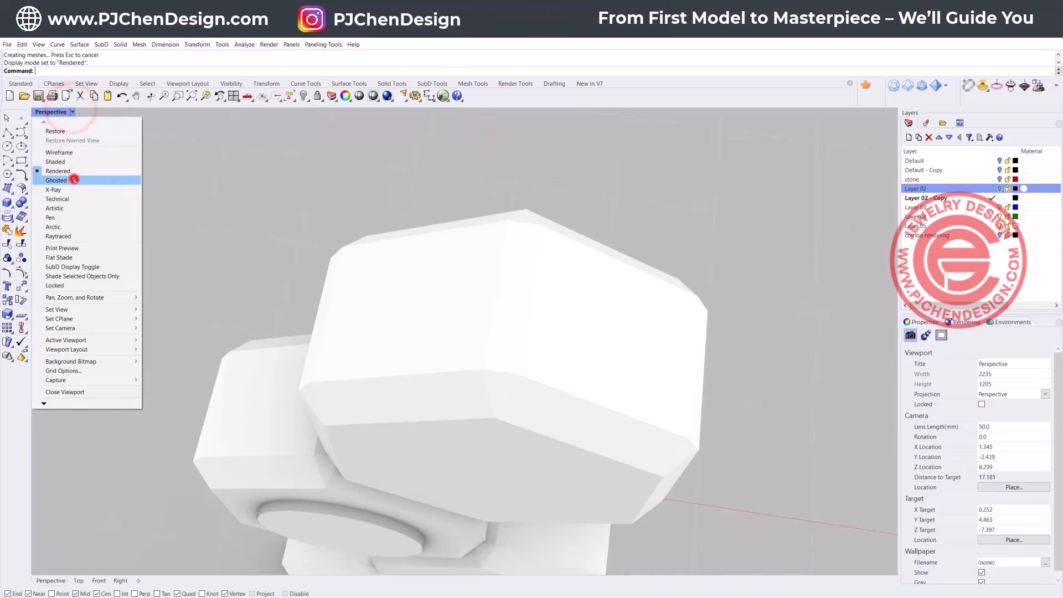
click(72, 180)
Fillet the circular edges of the pipe and its hole on the top hexagon with a 0.05 radius.
click(25, 206)
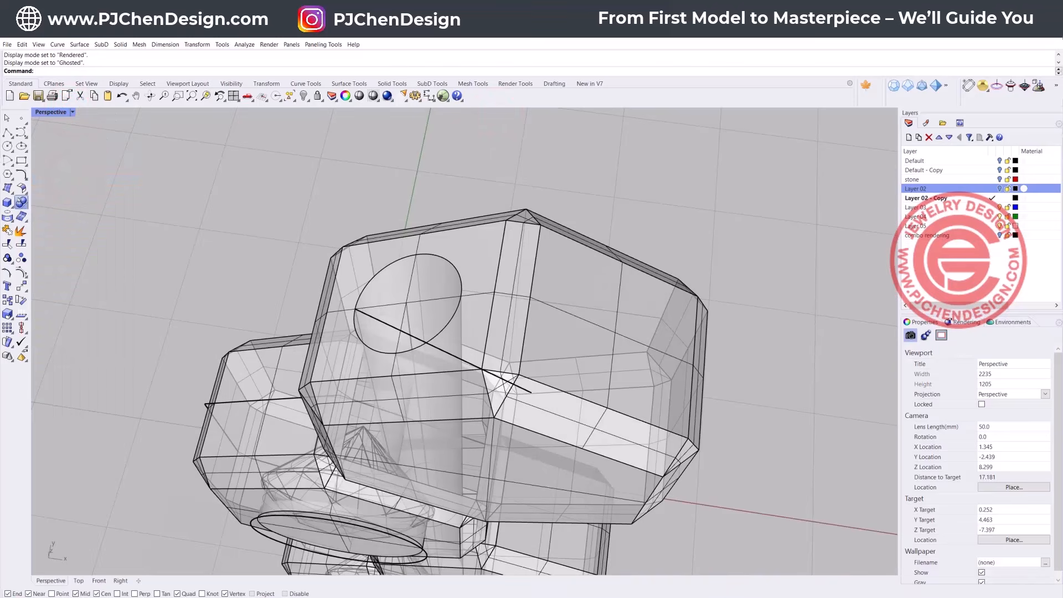
click(106, 220)
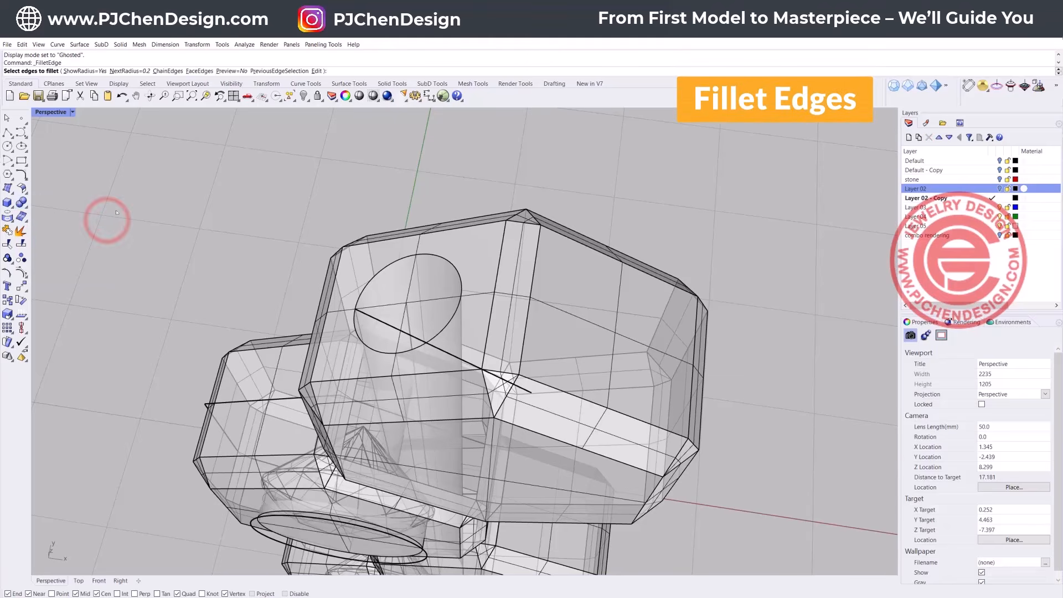
click(145, 71)
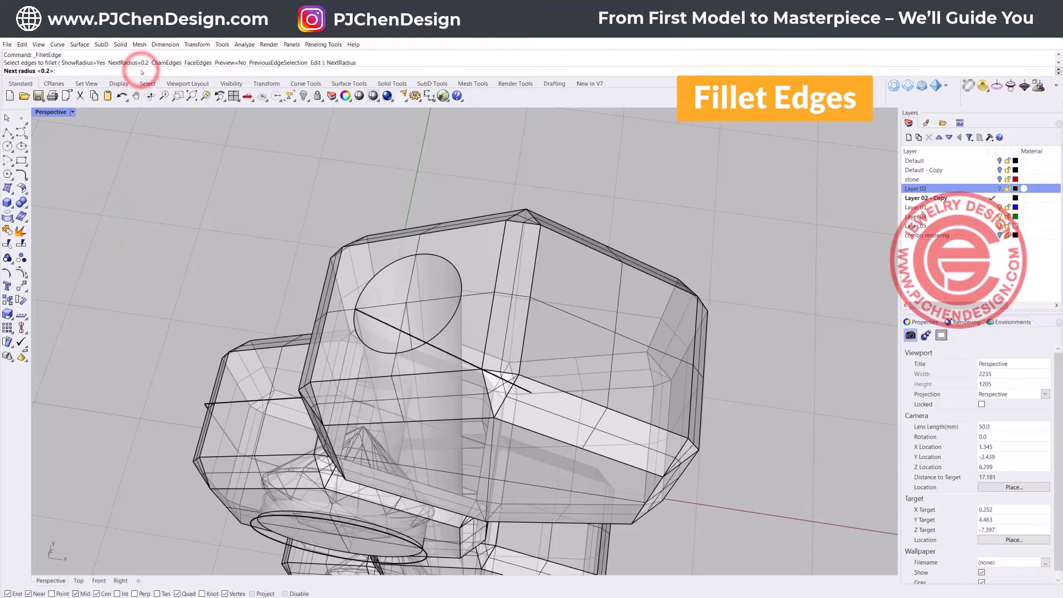
text(0.05)
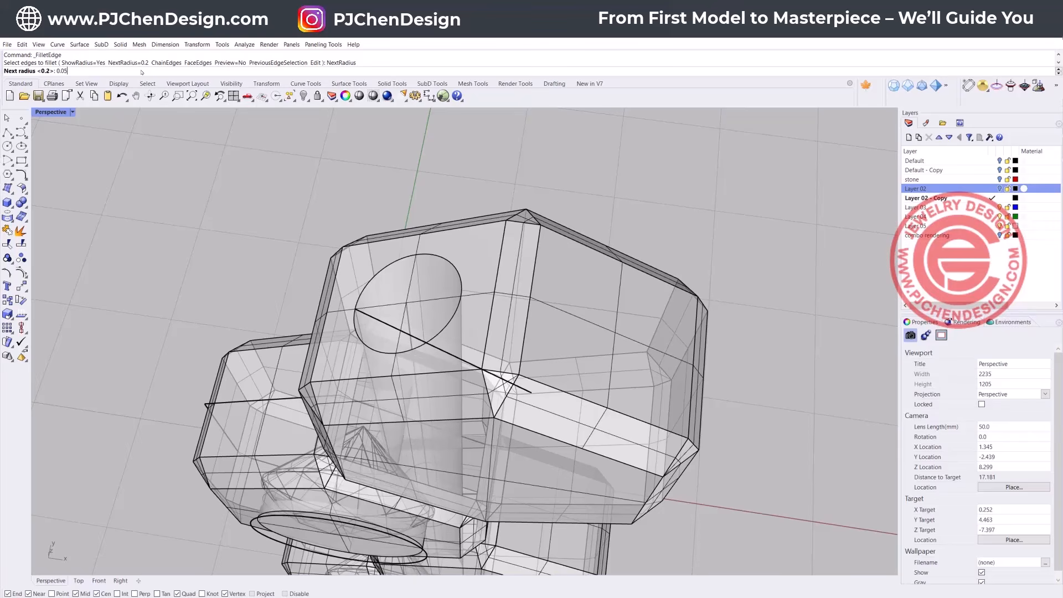
key(Return)
click(434, 257)
click(464, 280)
right_click(449, 258)
right_click(445, 279)
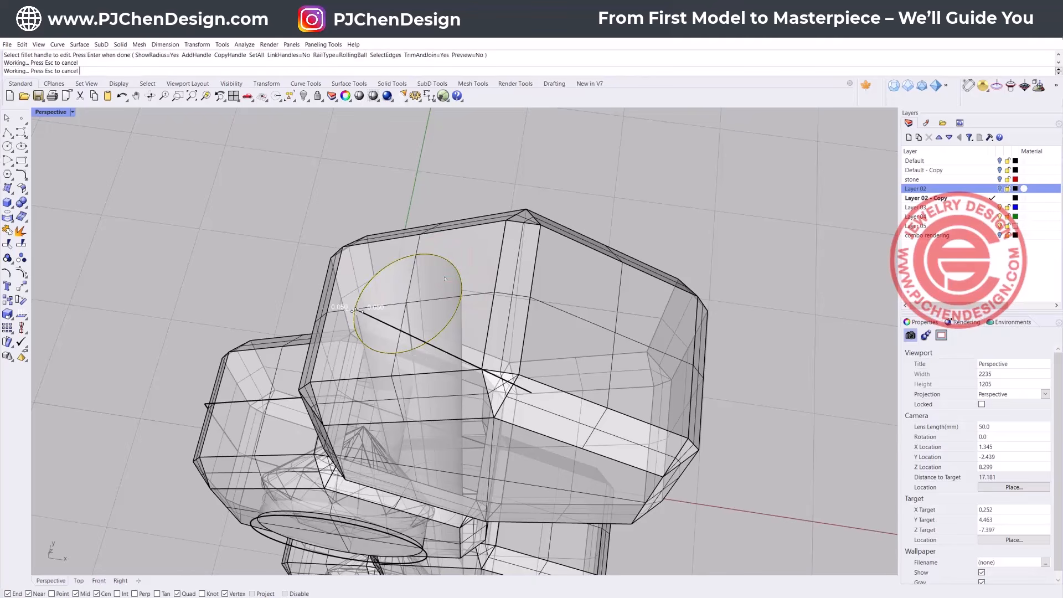
Fillet the circular edges of the pipe and its hole on the underside of the bottom hexagon with the 0.05 radius.
scroll(453, 310, down, 10)
right_drag(454, 310, 475, 185)
scroll(475, 185, up, 10)
right_click(475, 185)
click(477, 180)
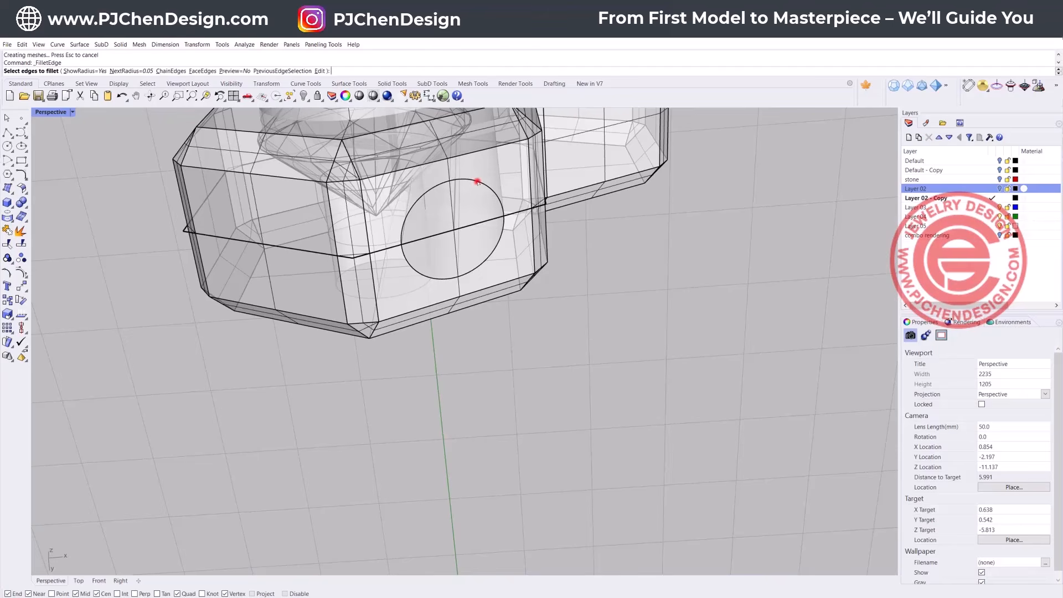
click(501, 208)
right_click(491, 191)
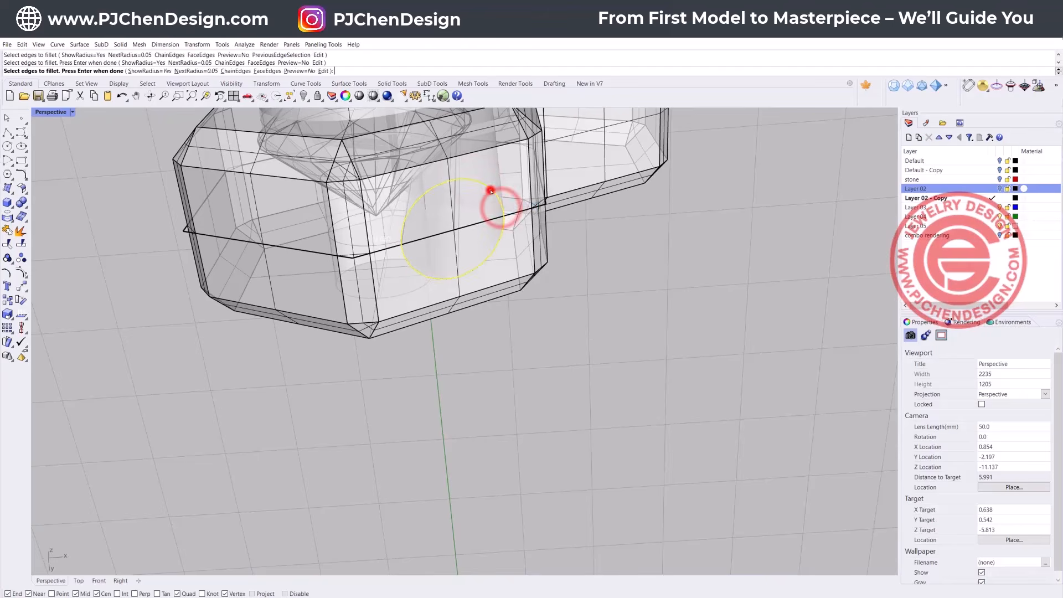
right_click(491, 210)
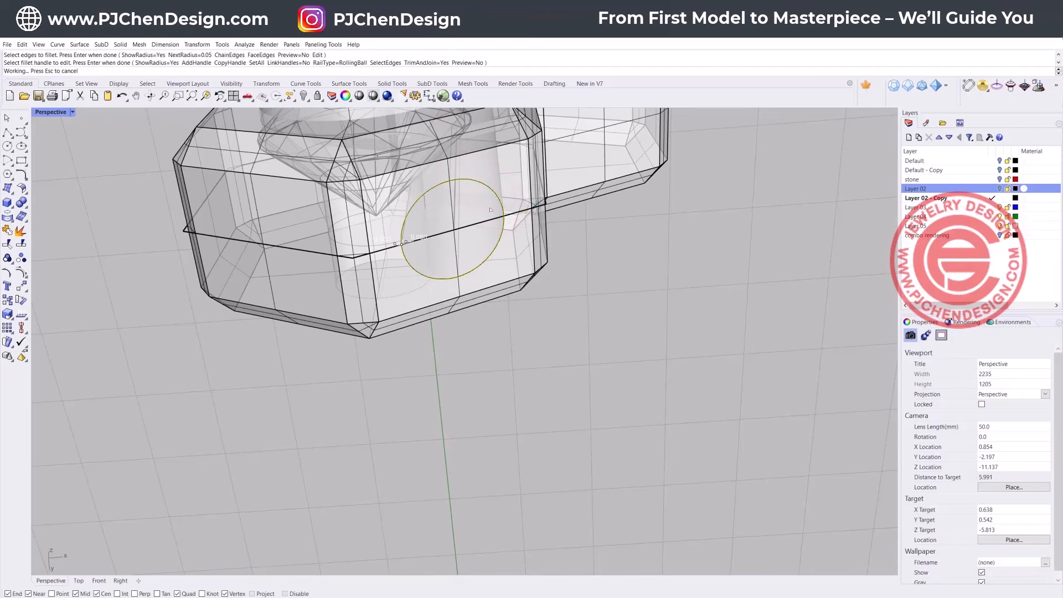
Inspect the filleted joint at the pipe's upper end in Rendered display, and return the view to Ghosted.
scroll(491, 210, down, 3)
right_drag(491, 210, 472, 307)
scroll(472, 305, down, 10)
shift+right_drag(473, 260, 421, 398)
scroll(461, 244, up, 10)
right_drag(461, 244, 484, 254)
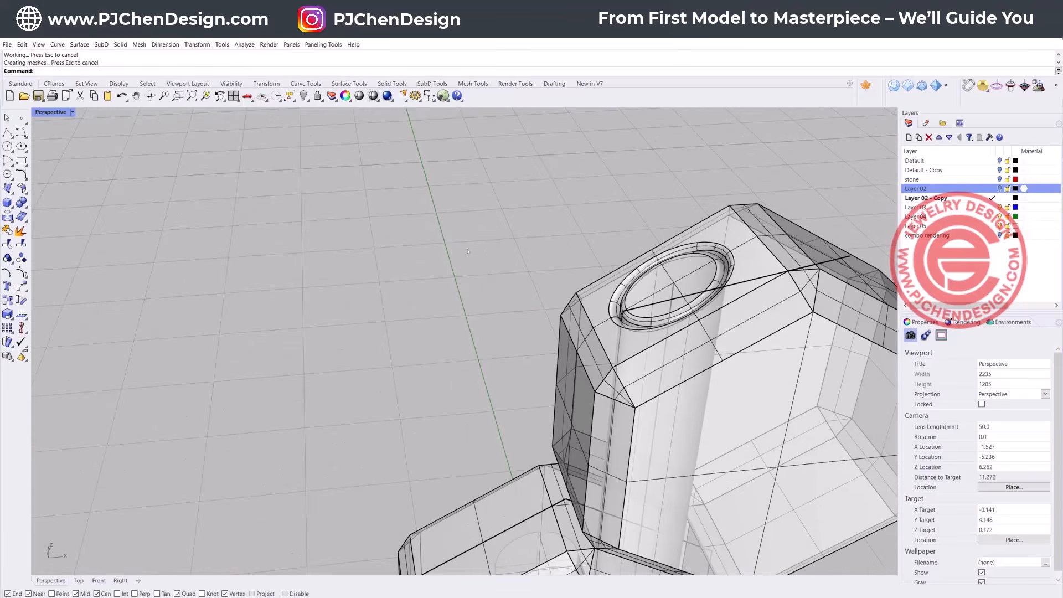
click(72, 112)
click(66, 165)
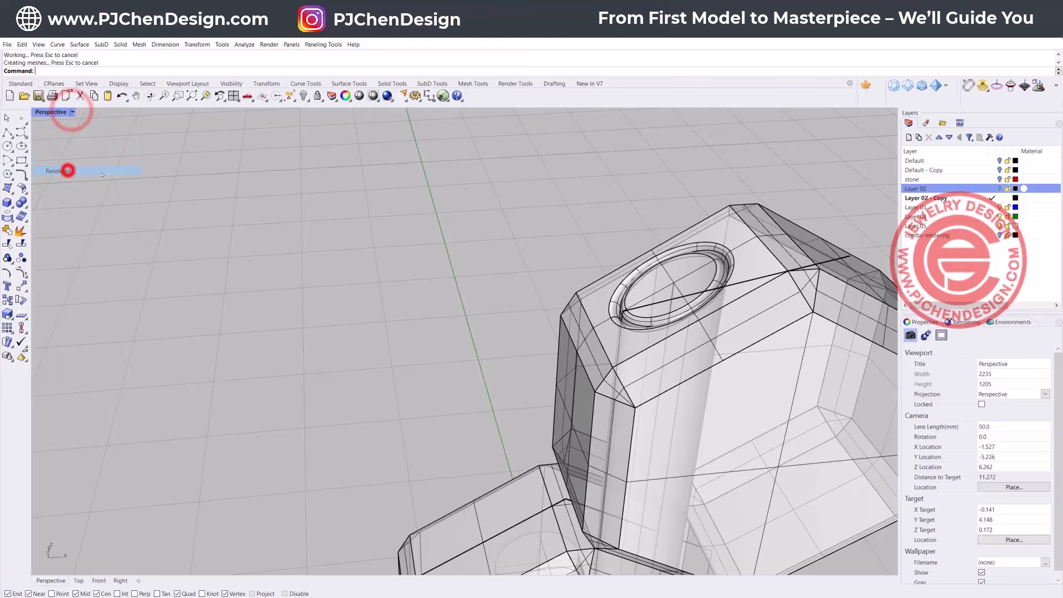
click(73, 113)
click(78, 175)
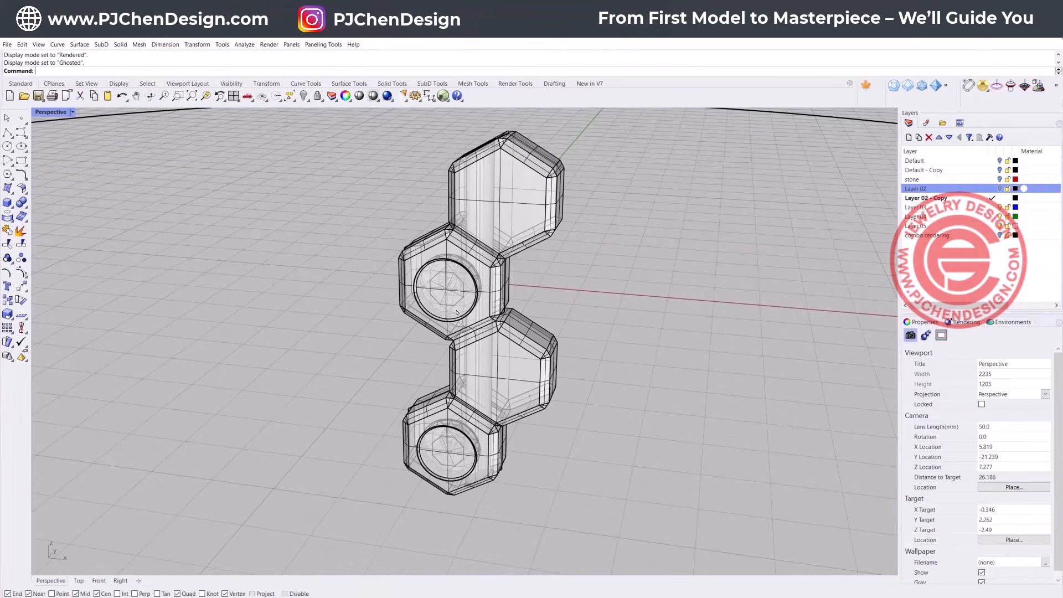
Subtract the two round stone cutters from the joined hexagons with Boolean Difference.
click(21, 202)
click(51, 203)
click(485, 289)
click(521, 307)
key(Return)
scroll(411, 290, up, 5)
click(418, 283)
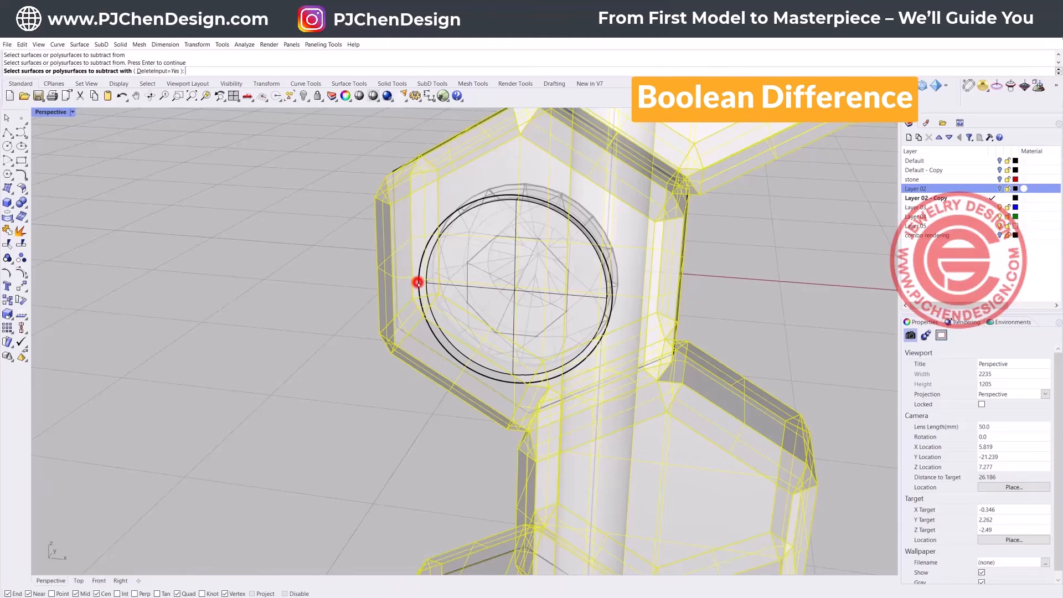
click(428, 295)
scroll(422, 326, down, 6)
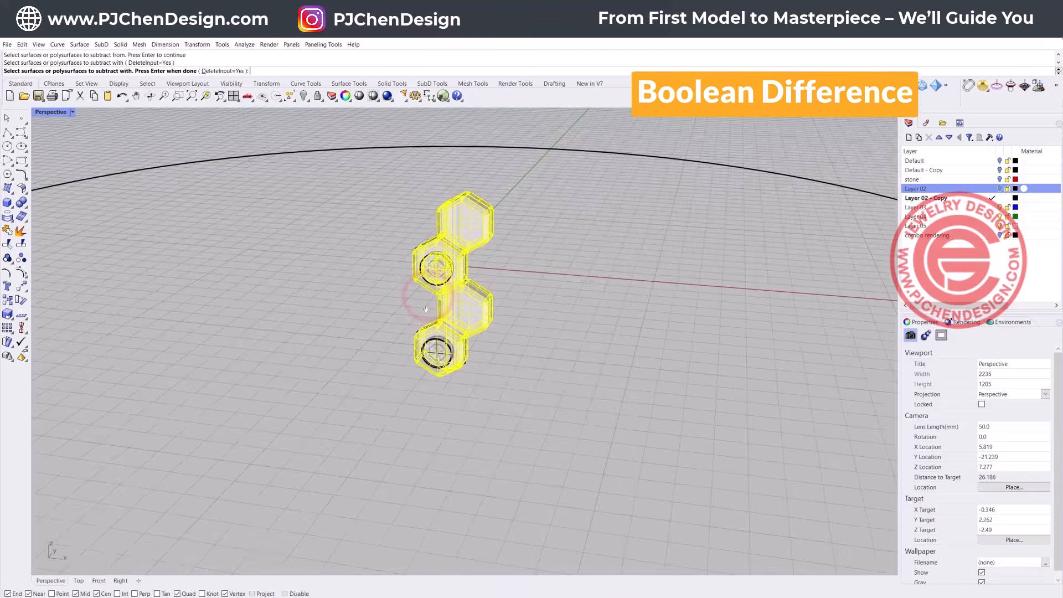
scroll(416, 338, up, 5)
click(415, 304)
key(Return)
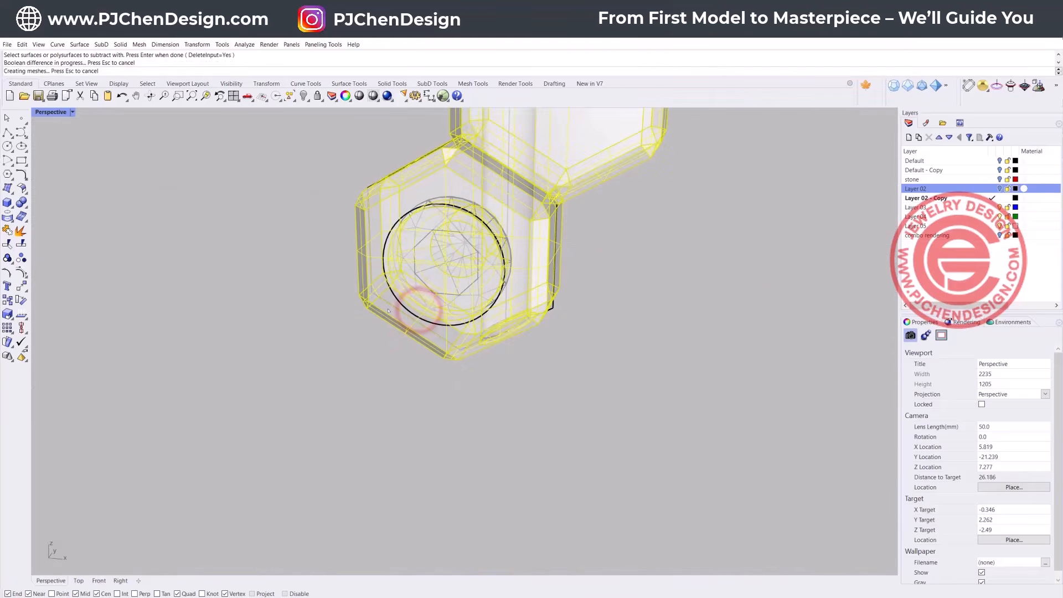
Chamfer the circular rim of the upper stone's seat with a distance of 0.15.
scroll(390, 314, down, 8)
right_drag(397, 318, 435, 281)
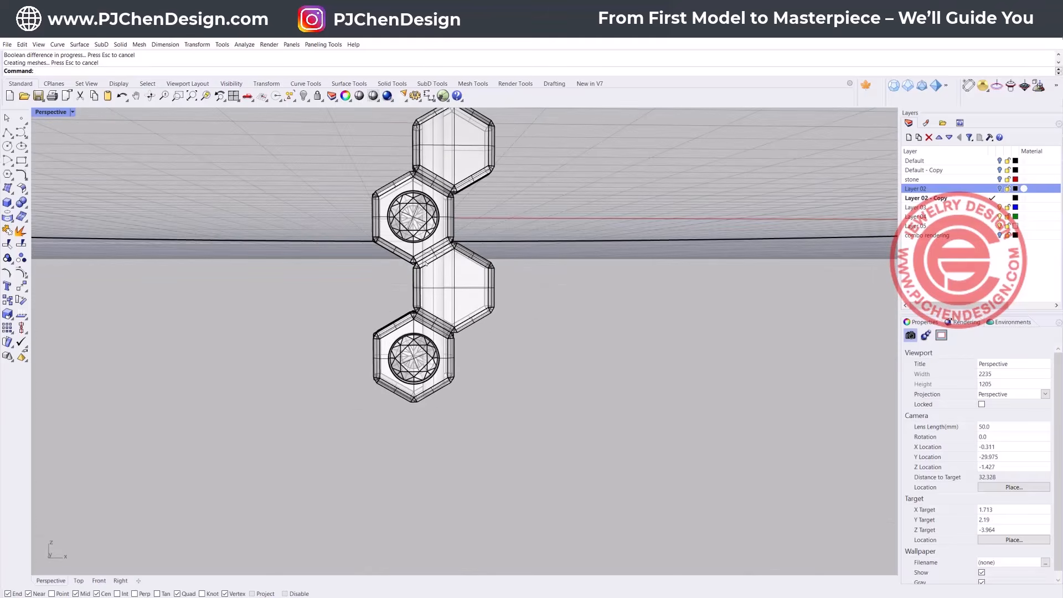
right_drag(487, 112, 471, 129)
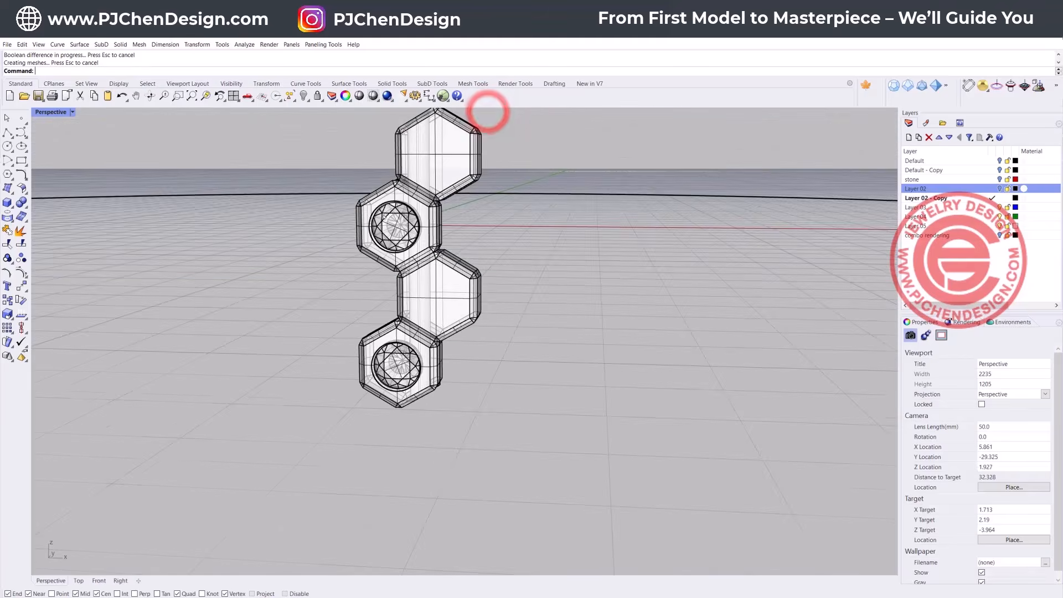
scroll(407, 226, up, 8)
right_drag(407, 226, 331, 240)
scroll(332, 240, up, 3)
click(21, 202)
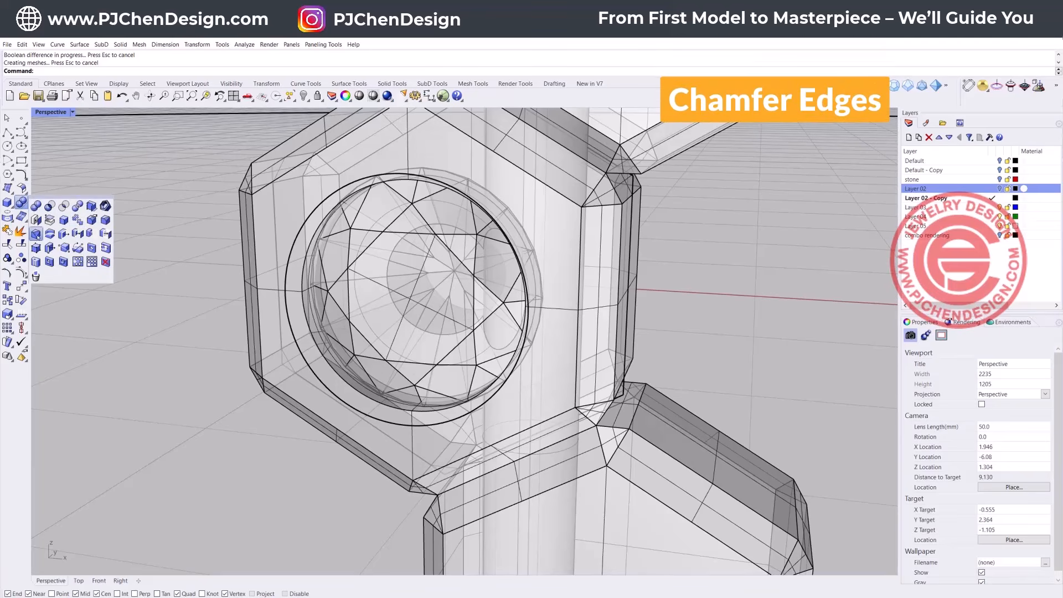
click(35, 233)
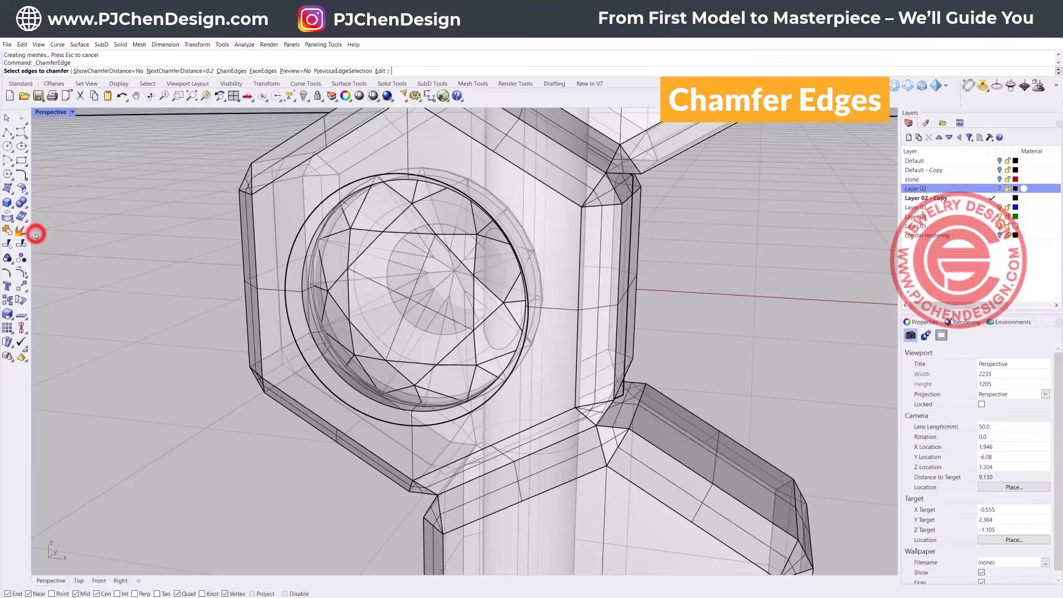
click(179, 70)
text(0)
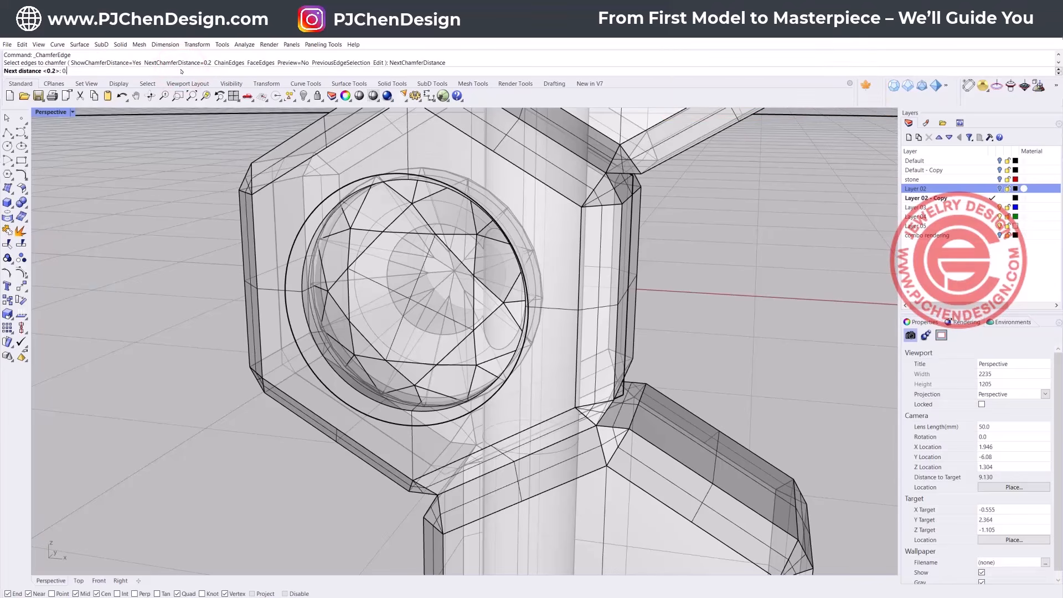
text(.15)
key(Return)
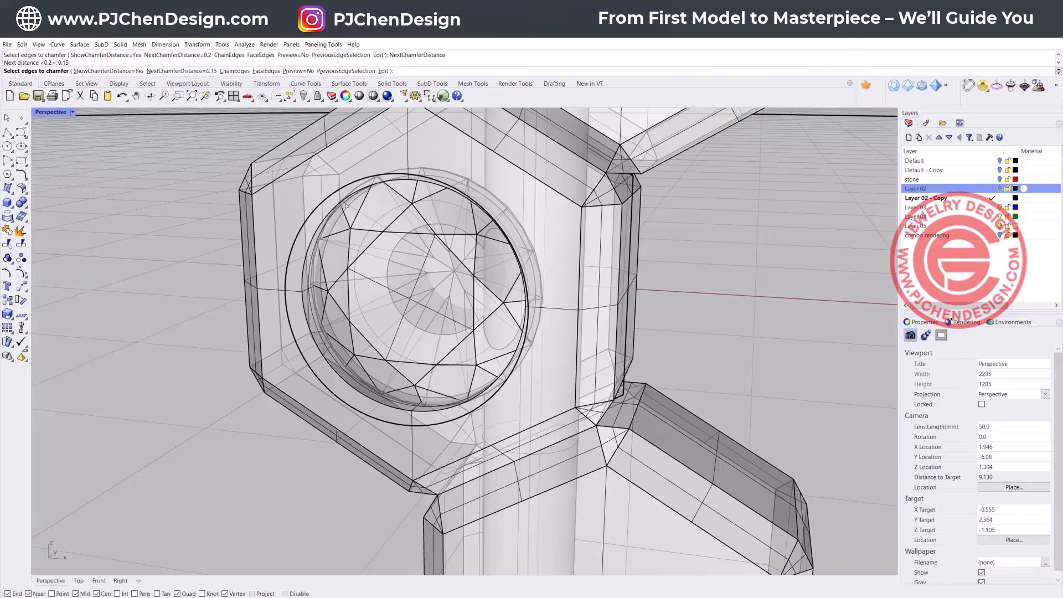
key(Return)
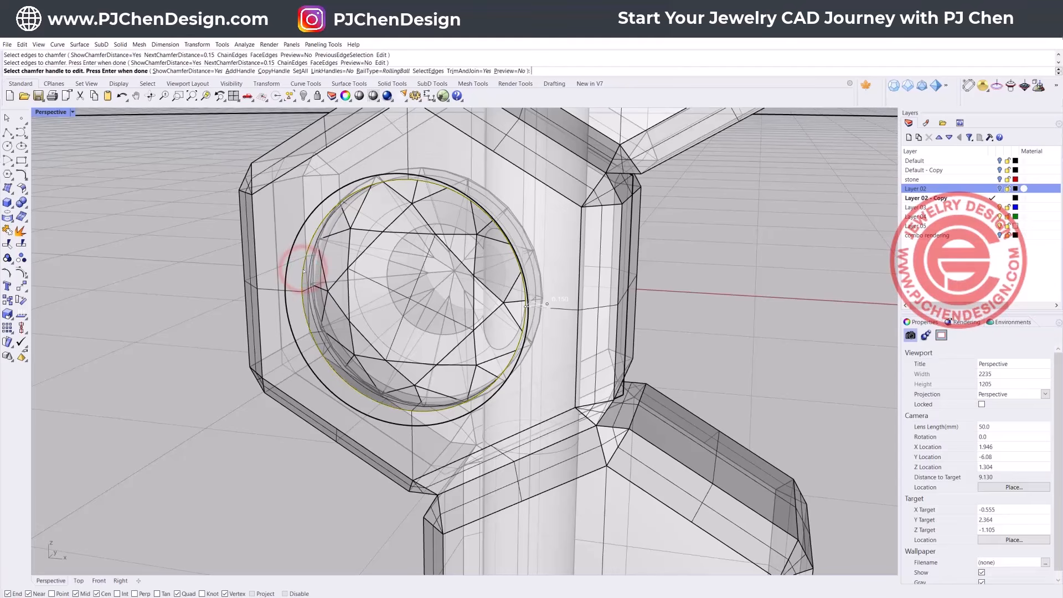
Chamfer the circular rim of the lower stone's seat with the same 0.15 distance.
shift+right_drag(348, 428, 370, 268)
shift+right_drag(422, 408, 408, 266)
scroll(337, 435, up, 4)
right_click(331, 443)
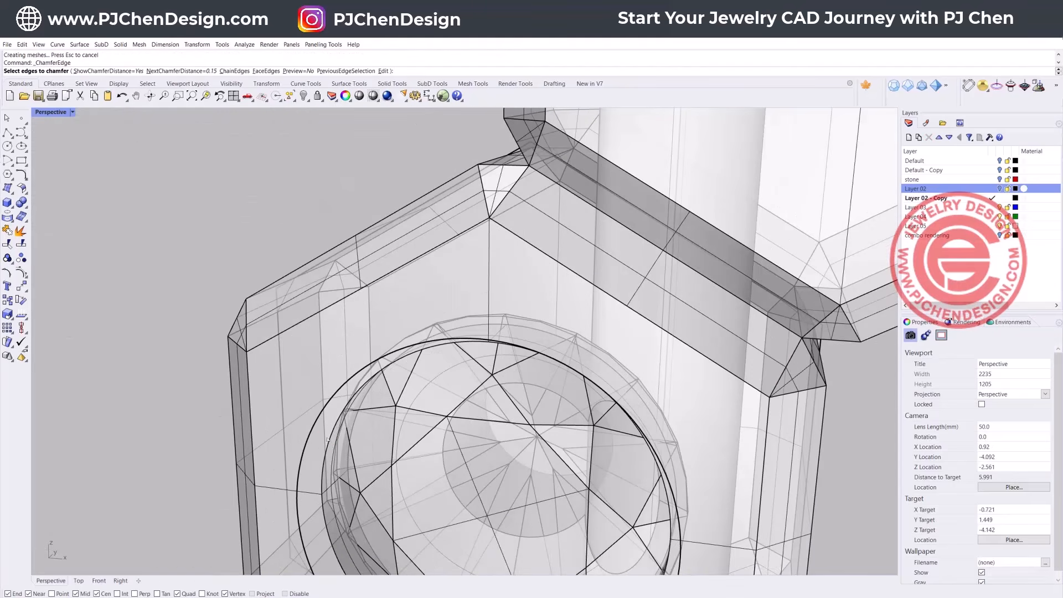
click(331, 436)
right_click(333, 433)
right_click(355, 428)
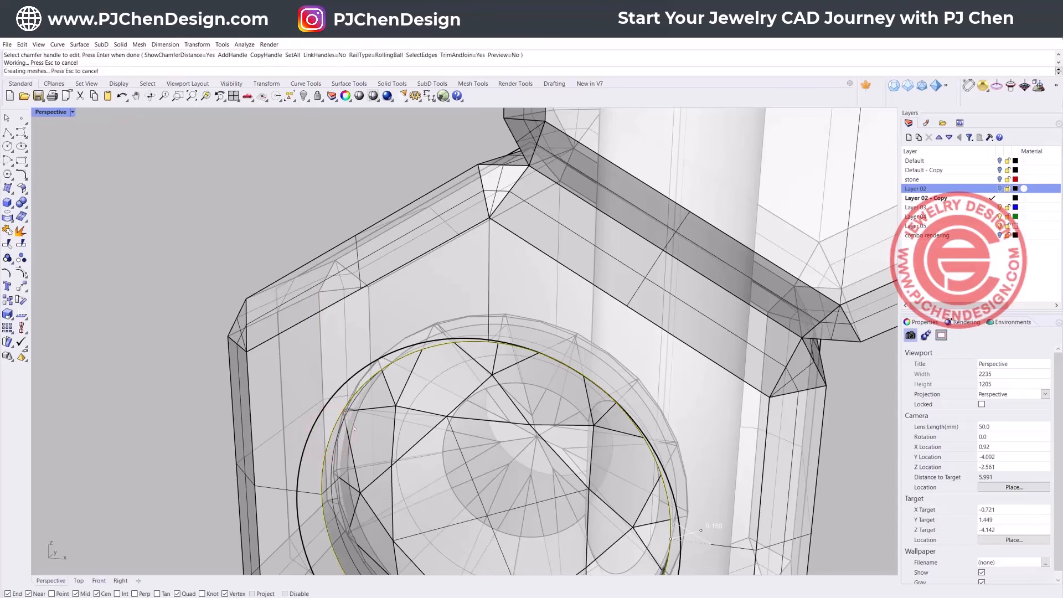
Move the whole hexagonal link unit, including its stones and pipe, from the origin onto the lowest point of the base circle in the Top view.
scroll(389, 388, down, 8)
right_drag(390, 395, 474, 357)
scroll(494, 370, down, 5)
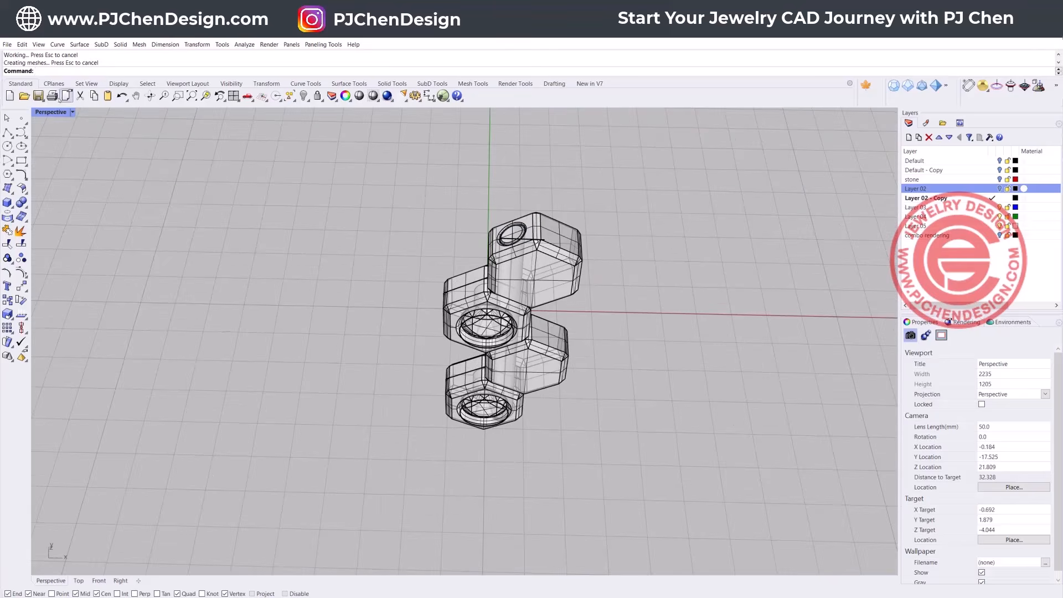
double_click(52, 109)
scroll(323, 258, down, 12)
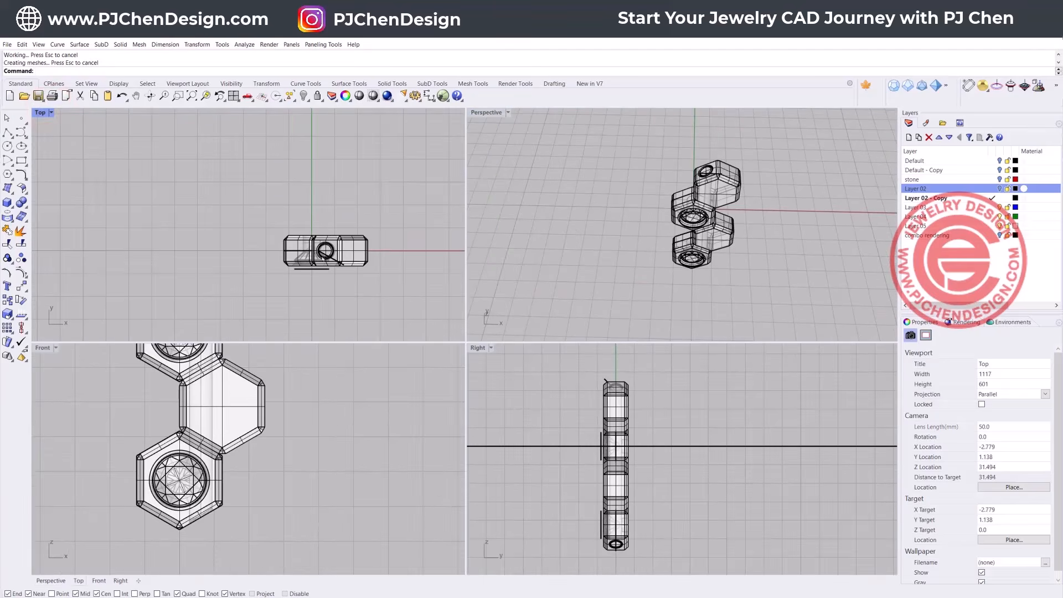
scroll(333, 254, down, 6)
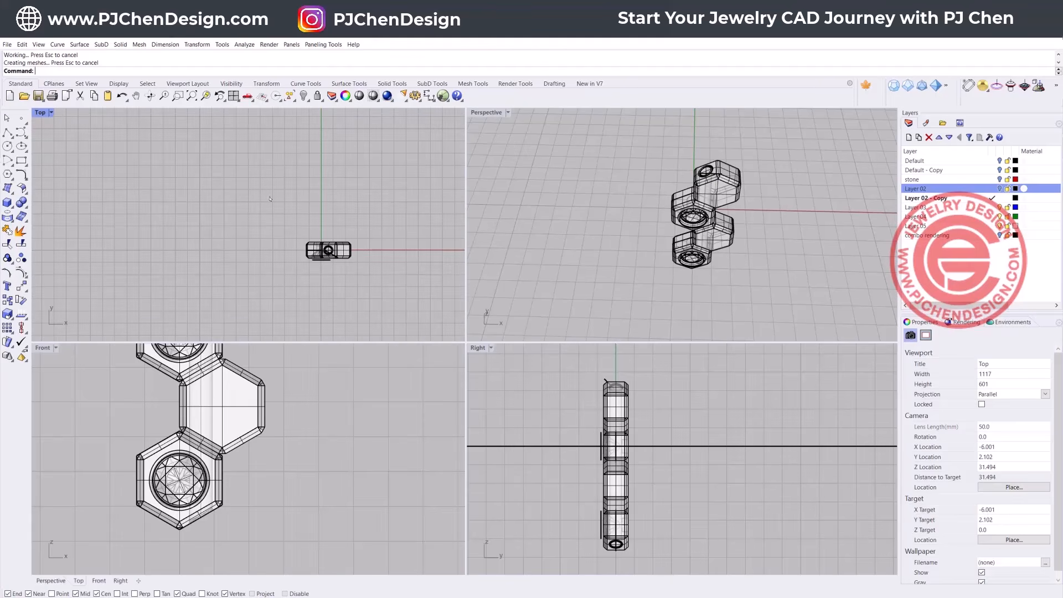
double_click(44, 112)
scroll(390, 318, down, 8)
scroll(441, 332, up, 2)
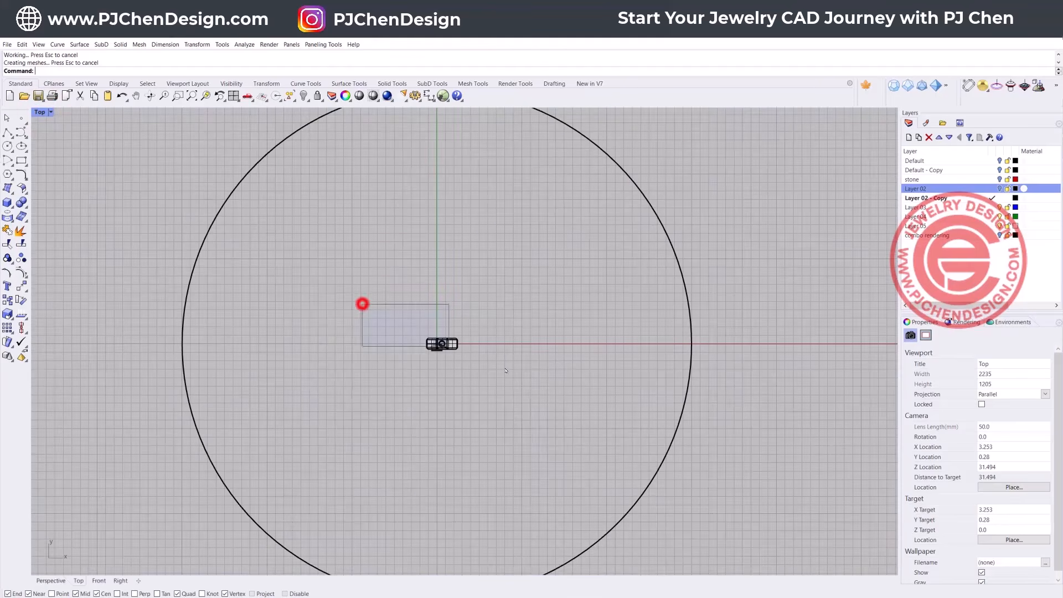
drag(362, 303, 505, 370)
scroll(448, 348, up, 9)
click(458, 344)
scroll(432, 339, up, 9)
drag(263, 231, 611, 411)
scroll(463, 349, down, 12)
right_drag(460, 344, 422, 187)
drag(420, 158, 419, 468)
right_drag(404, 521, 416, 213)
drag(430, 169, 426, 336)
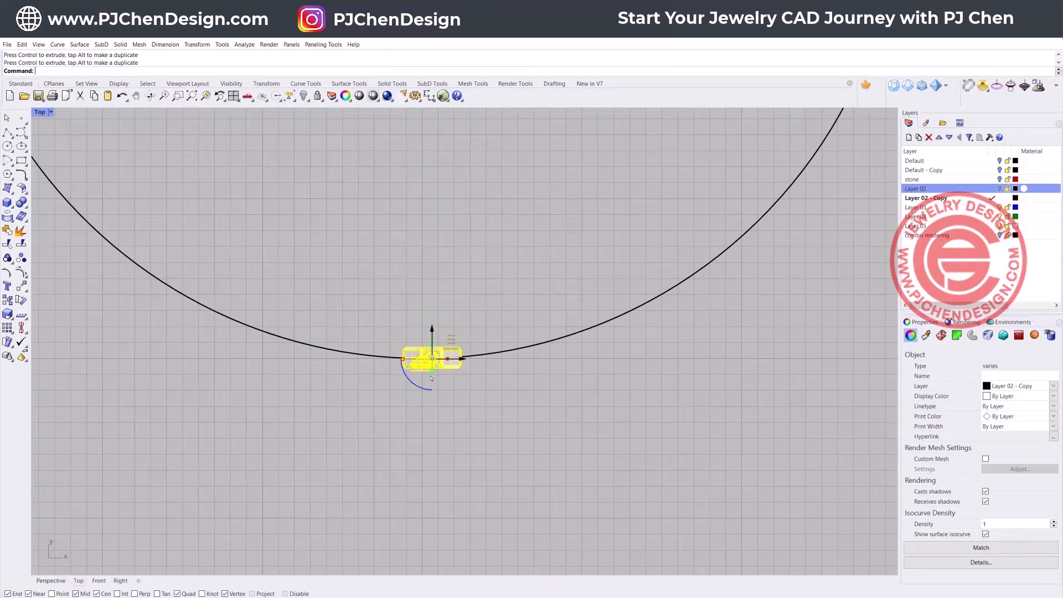
scroll(432, 362, up, 10)
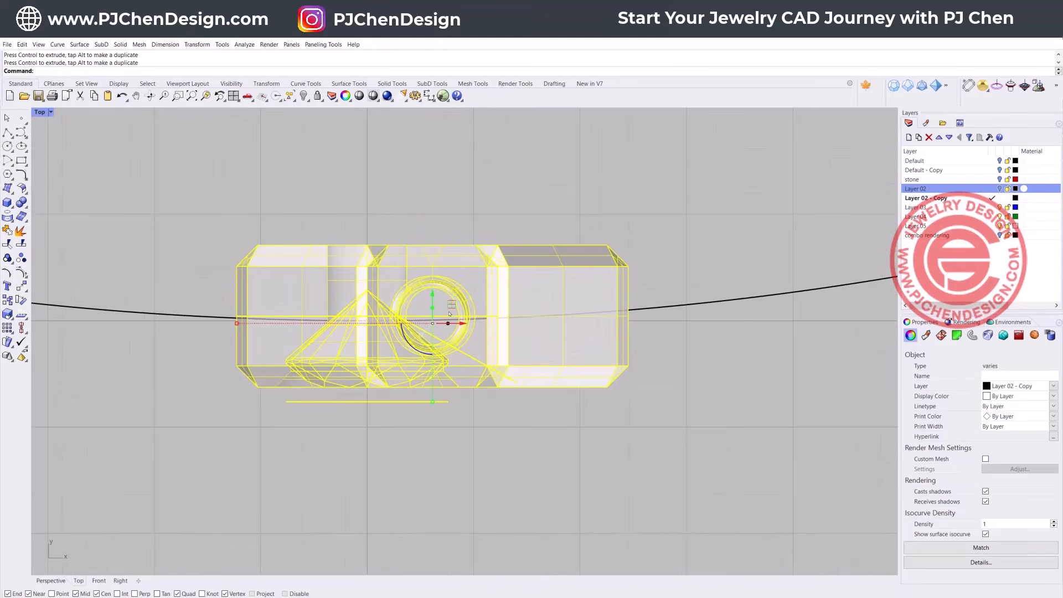
Delete the leftover slanted line across the pipe and the circle curve in front of the stone seats.
click(464, 436)
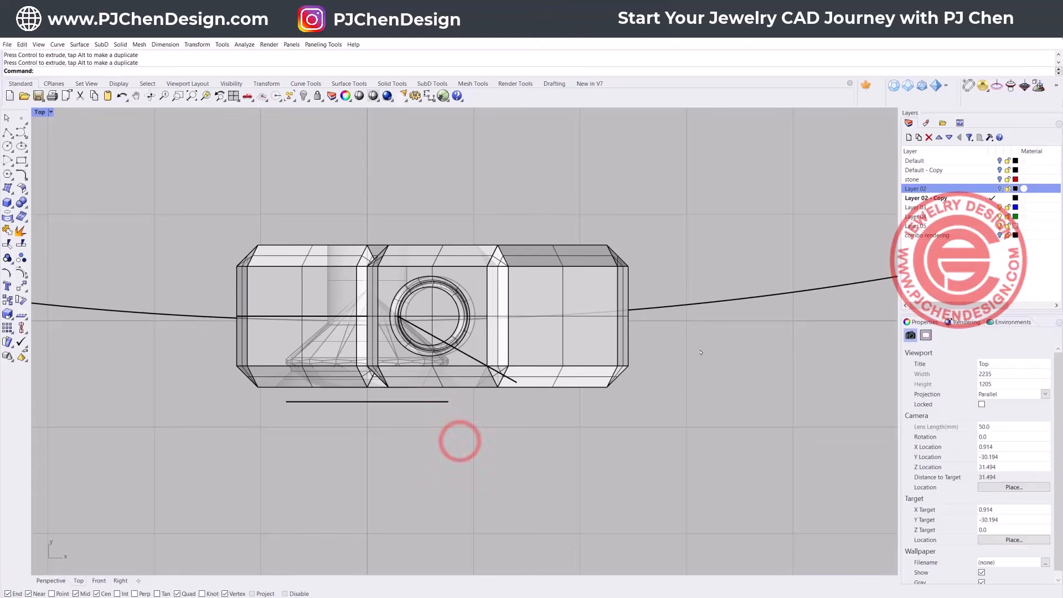
click(470, 357)
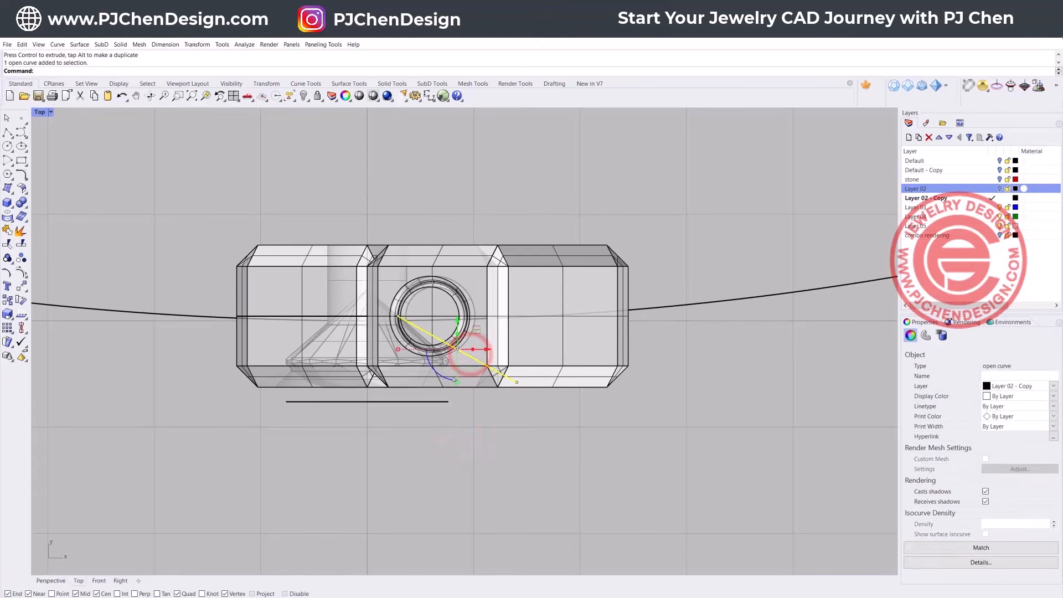
key(Delete)
click(437, 402)
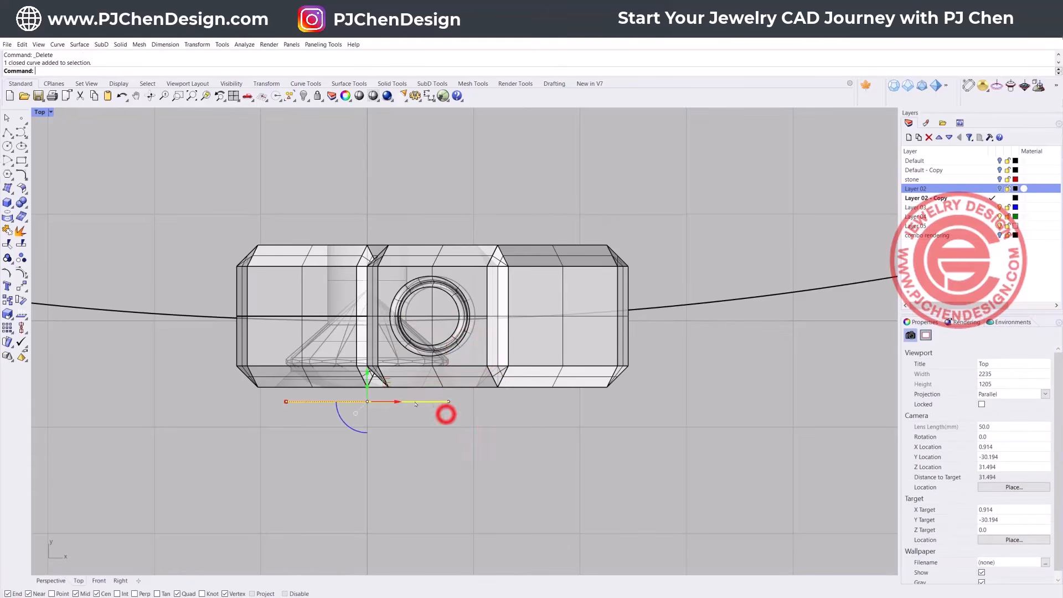
key(Delete)
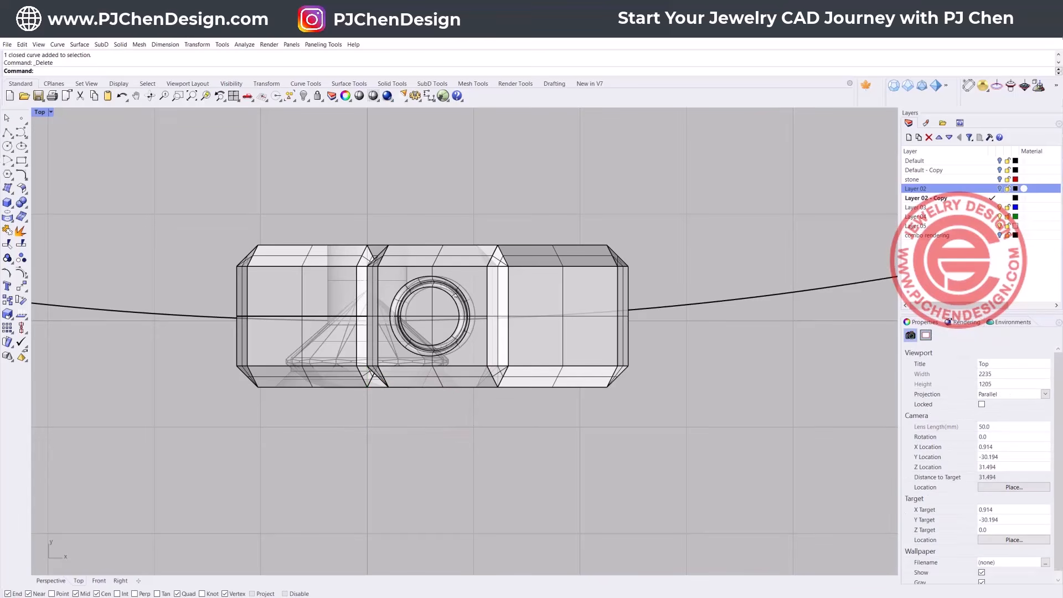
Start a polar array of the complete link unit with its stones, centred on the origin.
double_click(34, 111)
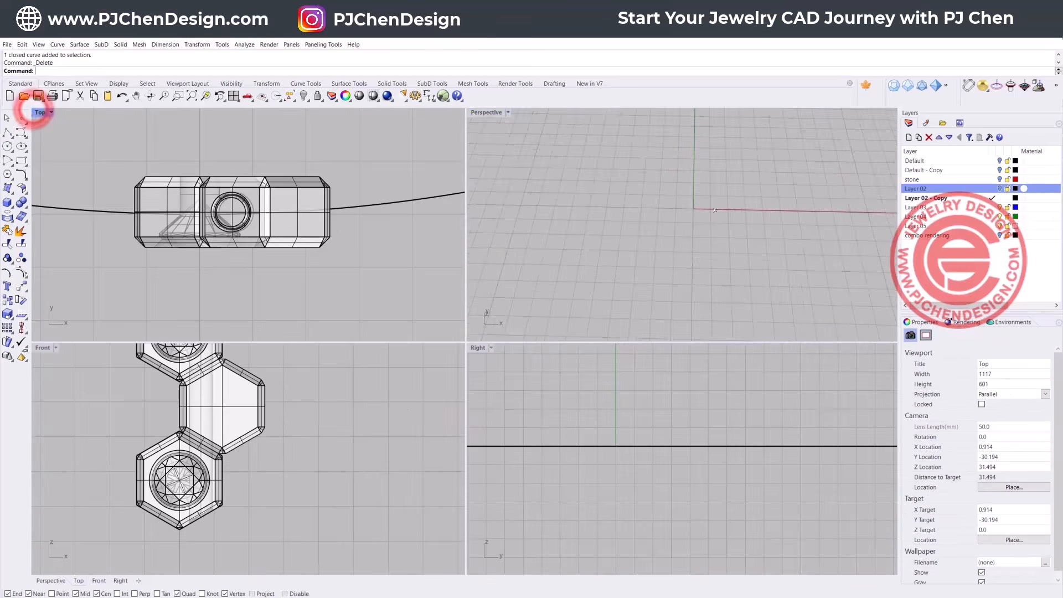
scroll(682, 243, down, 10)
right_drag(682, 243, 647, 226)
scroll(692, 258, up, 5)
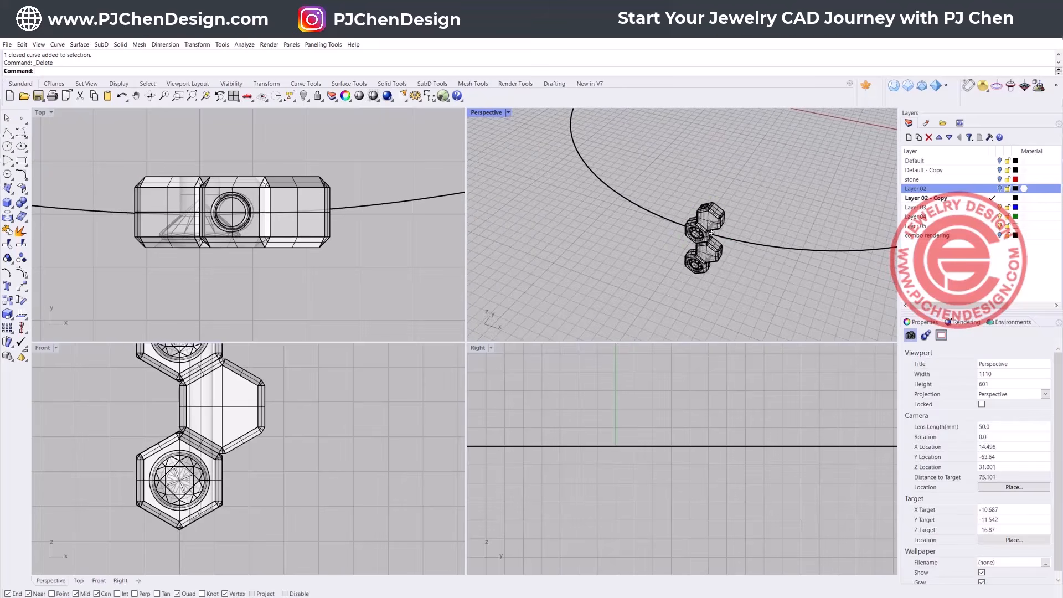
click(713, 232)
drag(658, 166, 744, 289)
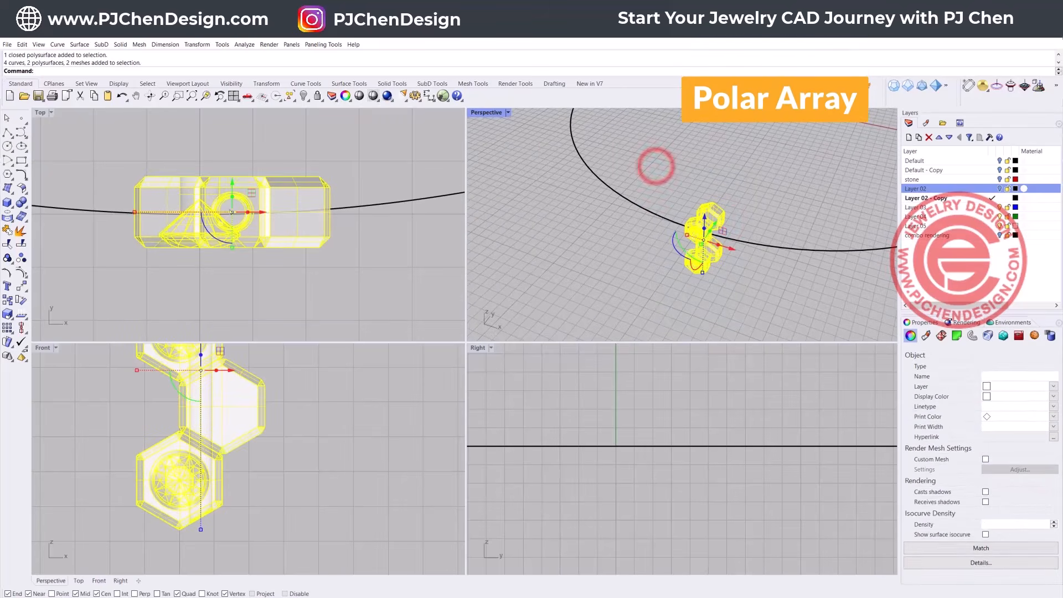
scroll(171, 231, down, 5)
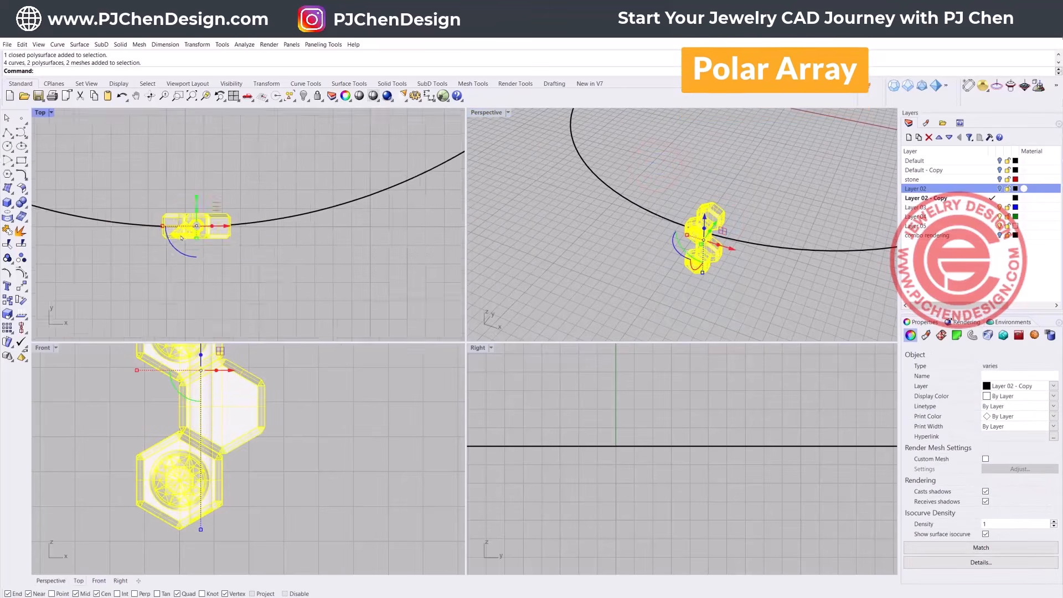
click(10, 331)
click(34, 331)
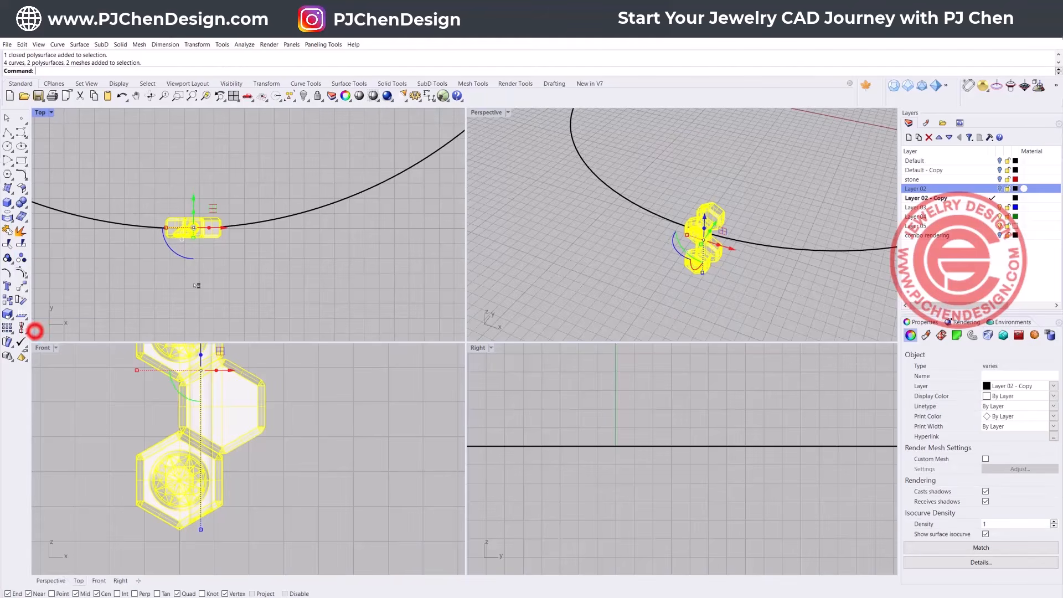
scroll(249, 253, down, 4)
right_drag(251, 248, 253, 305)
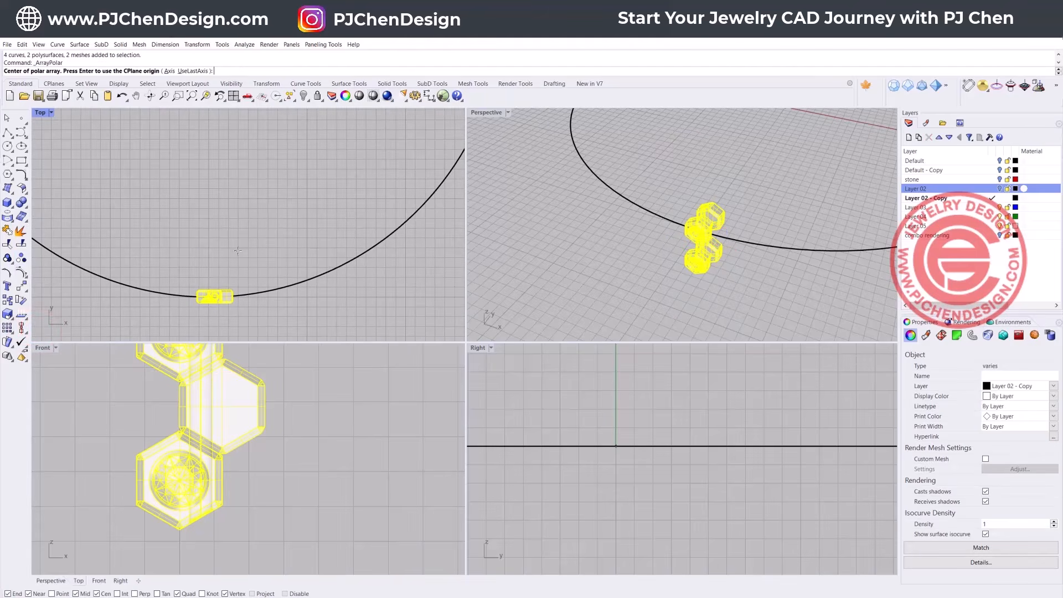
text(0)
key(Return)
scroll(244, 232, down, 3)
right_drag(257, 181, 246, 216)
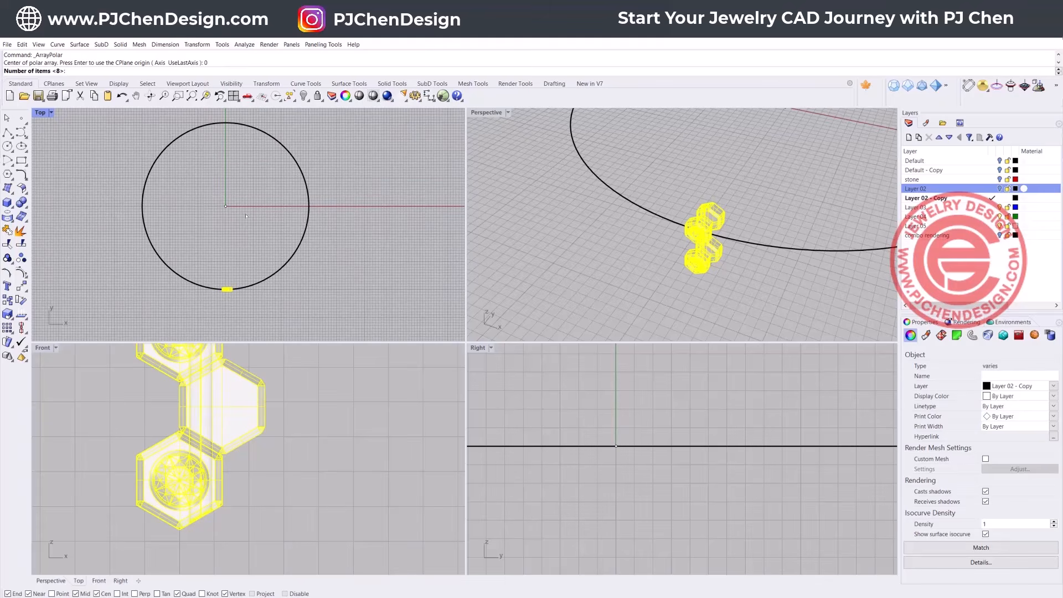
Set the polar array to 40 items over a full 360-degree fill and check the spacing around the circle.
text(40)
key(Return)
key(Return)
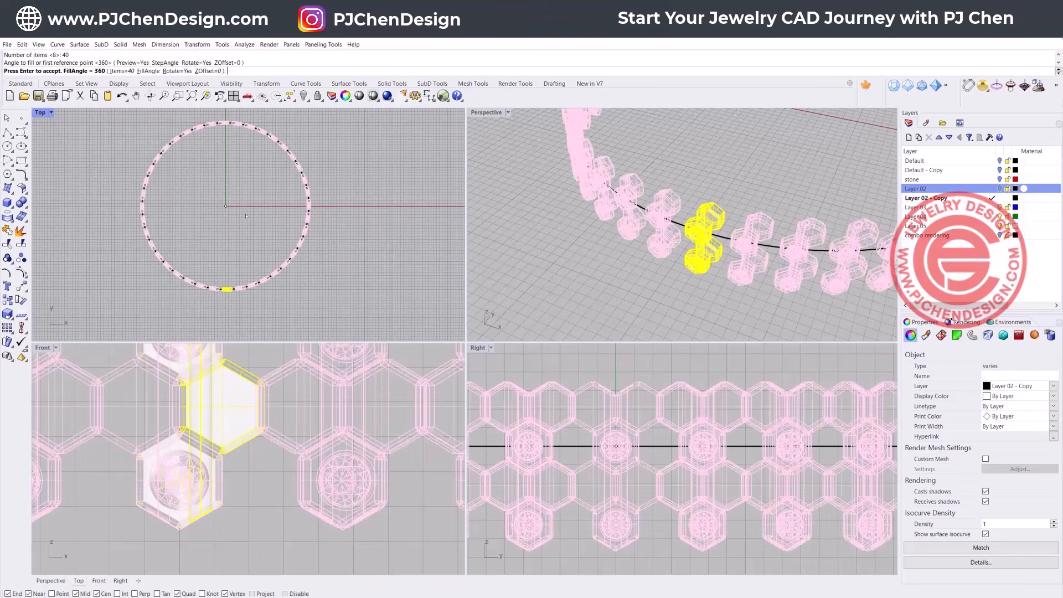
scroll(221, 296, up, 10)
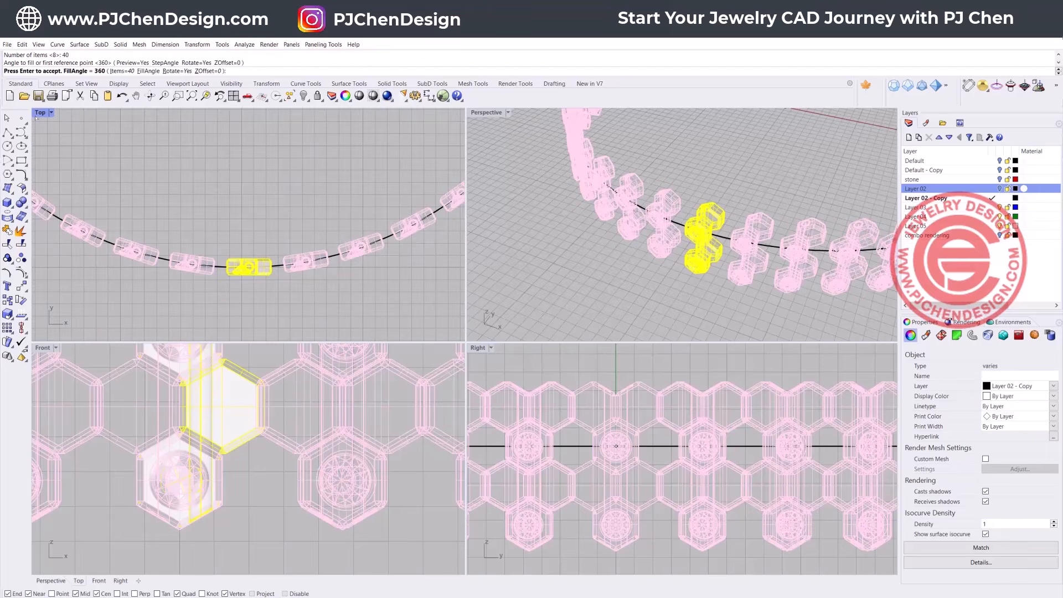
double_click(37, 112)
scroll(508, 293, down, 15)
right_drag(499, 209, 418, 321)
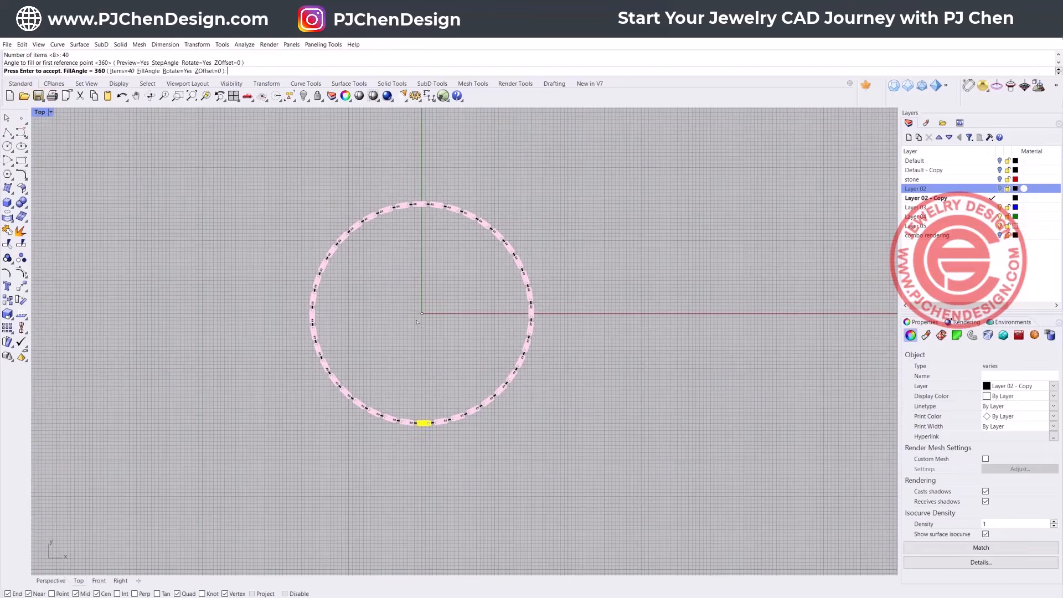
Try 60 and 70 items in the array preview, checking how closely neighbouring links meet.
click(126, 70)
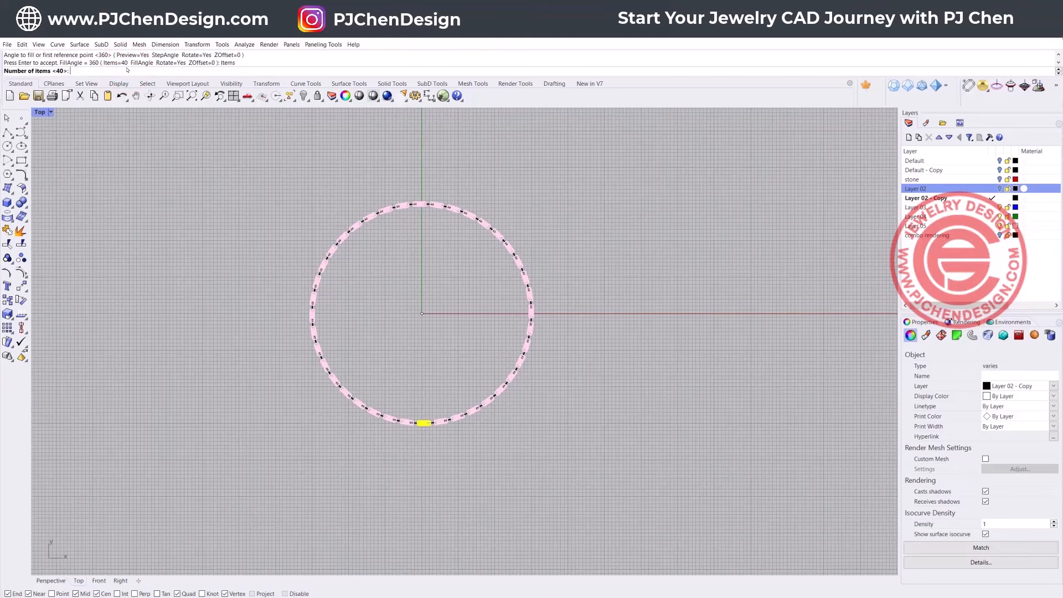
key(Return)
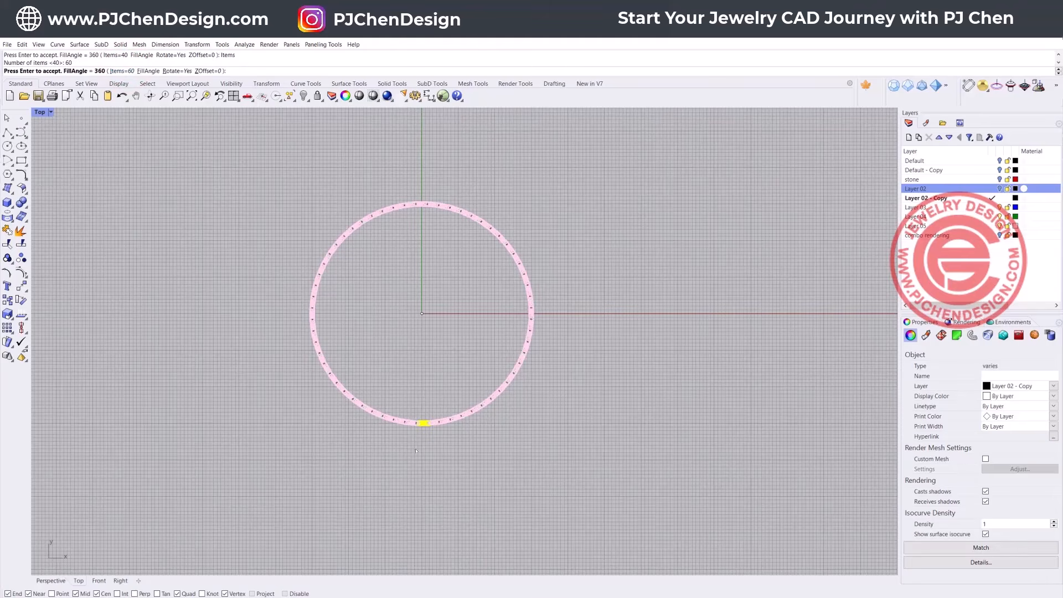
scroll(416, 451, up, 10)
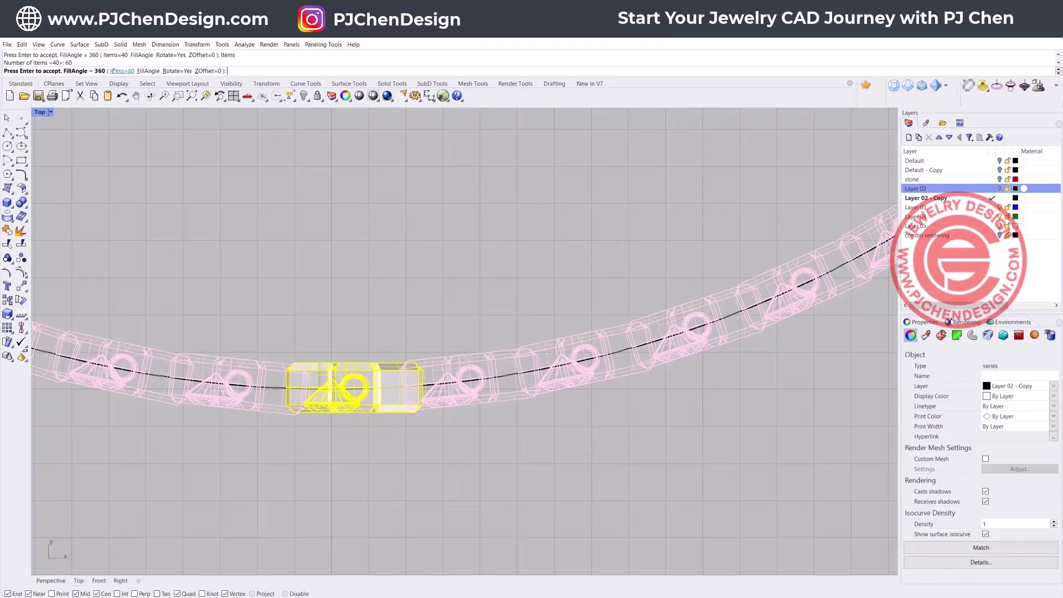
click(114, 71)
text(70)
key(Return)
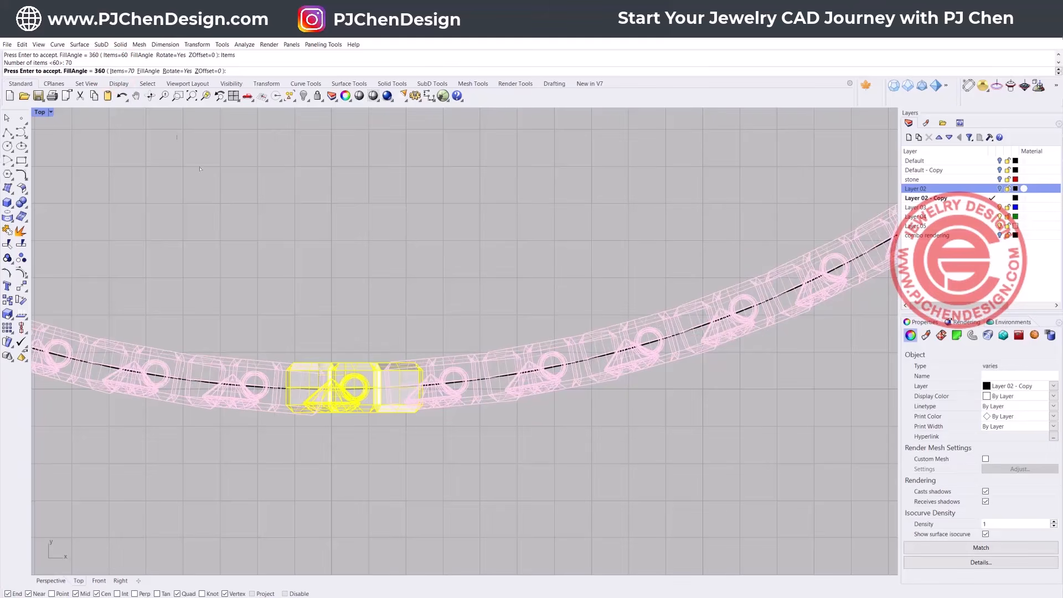
Set the array to 72 items and accept the full ring of links.
click(118, 71)
text(72)
key(Return)
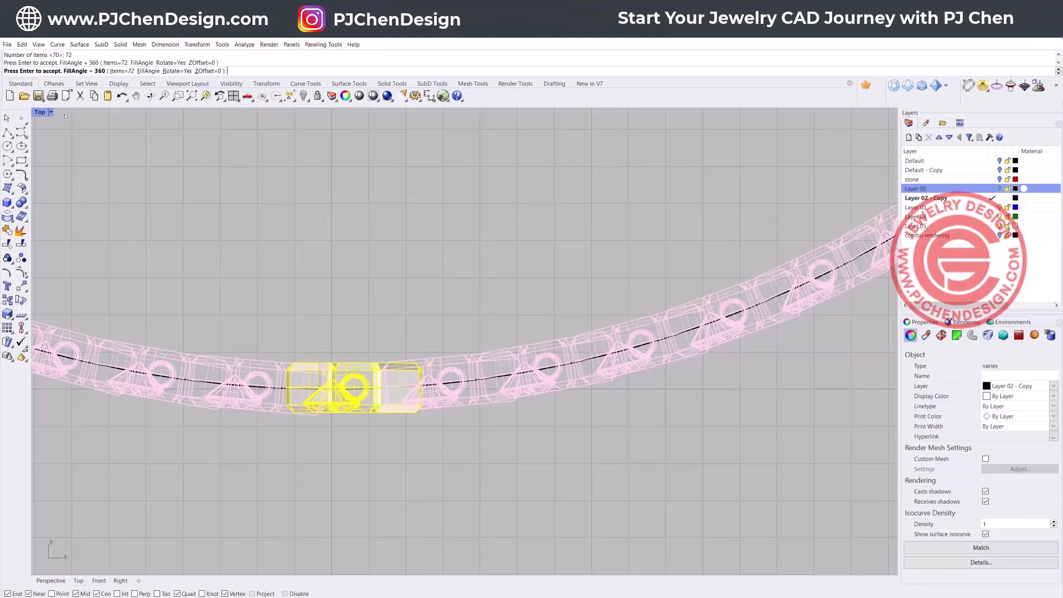
key(Return)
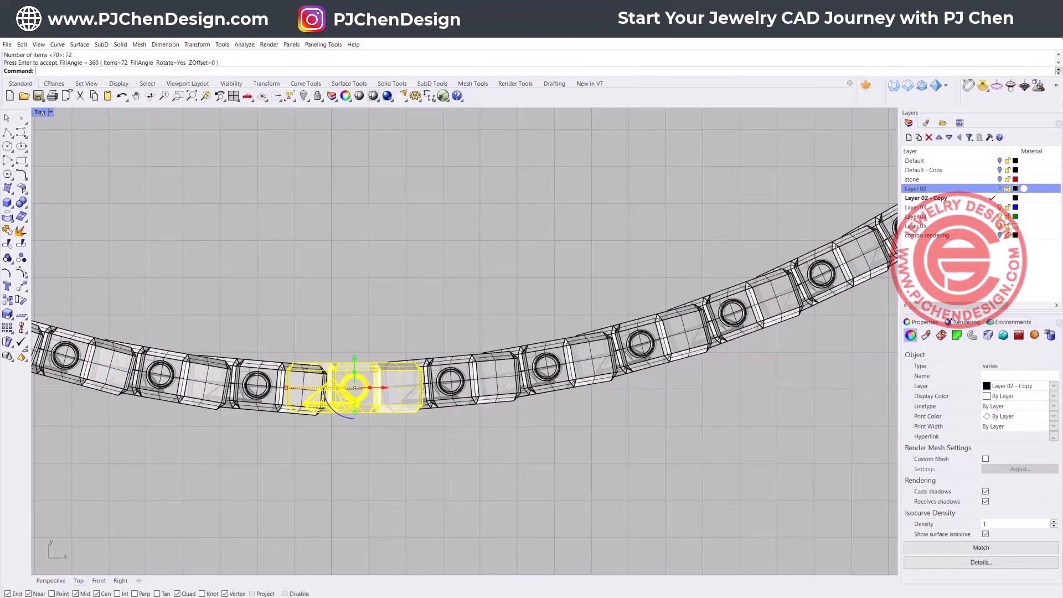
Inspect the complete honeycomb bracelet from the outside in the Perspective view, switching to Rendered display.
double_click(40, 113)
double_click(477, 111)
scroll(479, 354, down, 6)
right_drag(479, 355, 529, 288)
click(640, 369)
scroll(515, 247, up, 6)
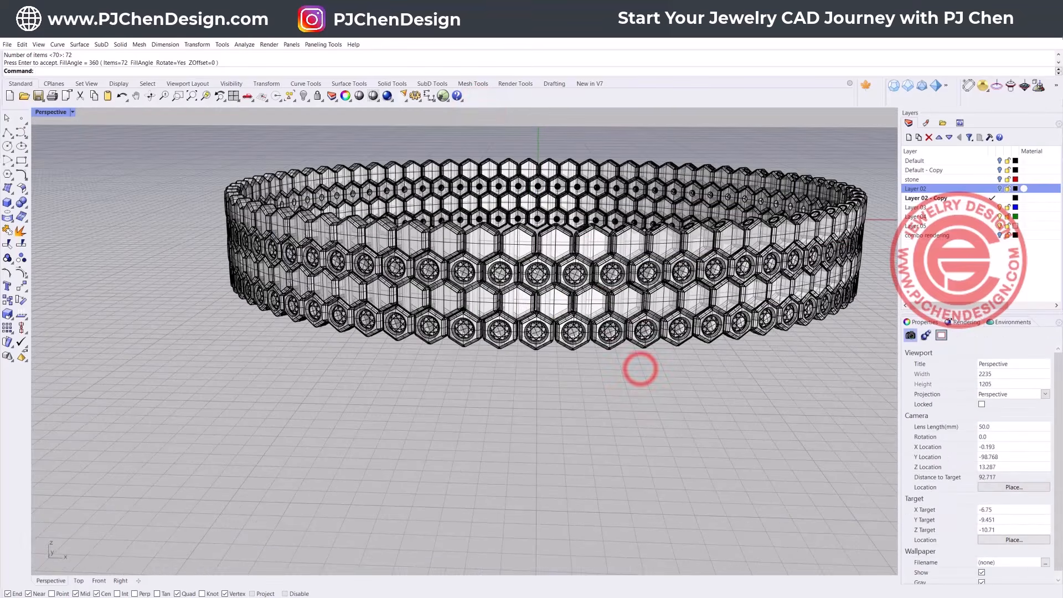
scroll(576, 270, up, 4)
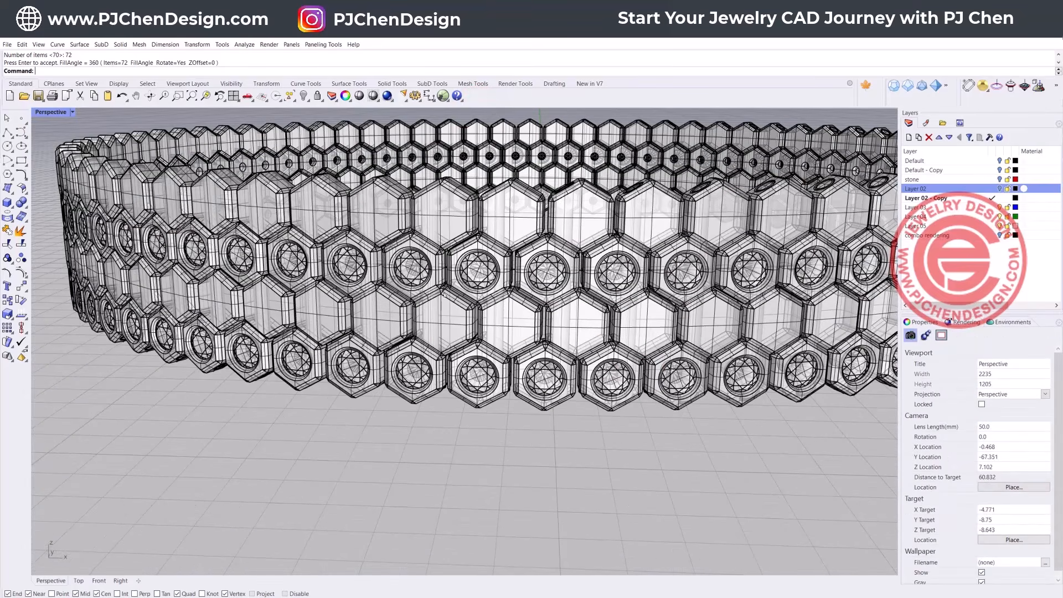
click(72, 112)
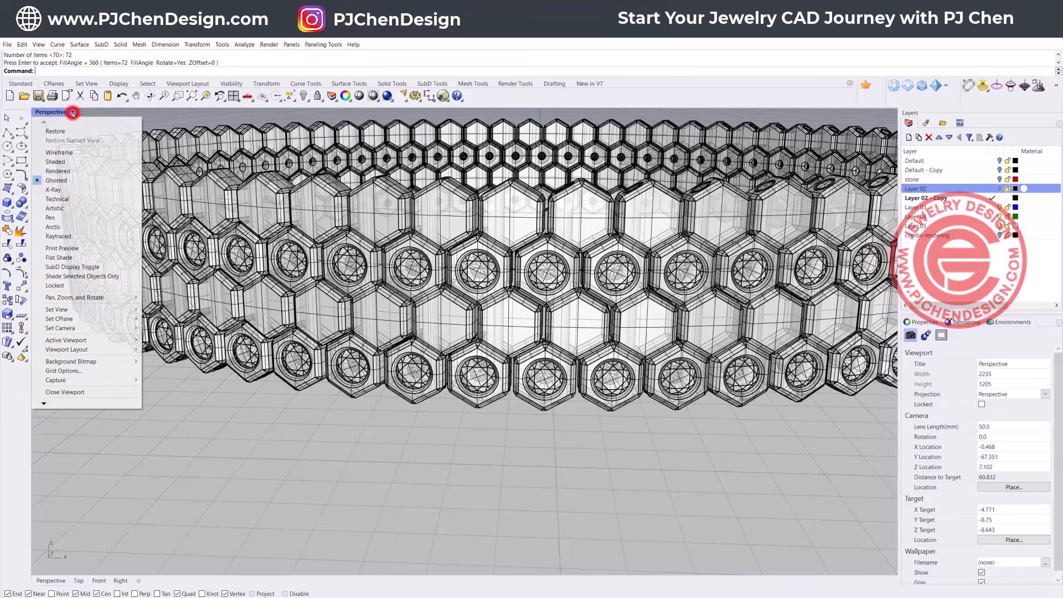
click(63, 174)
scroll(540, 284, down, 4)
right_drag(540, 284, 792, 335)
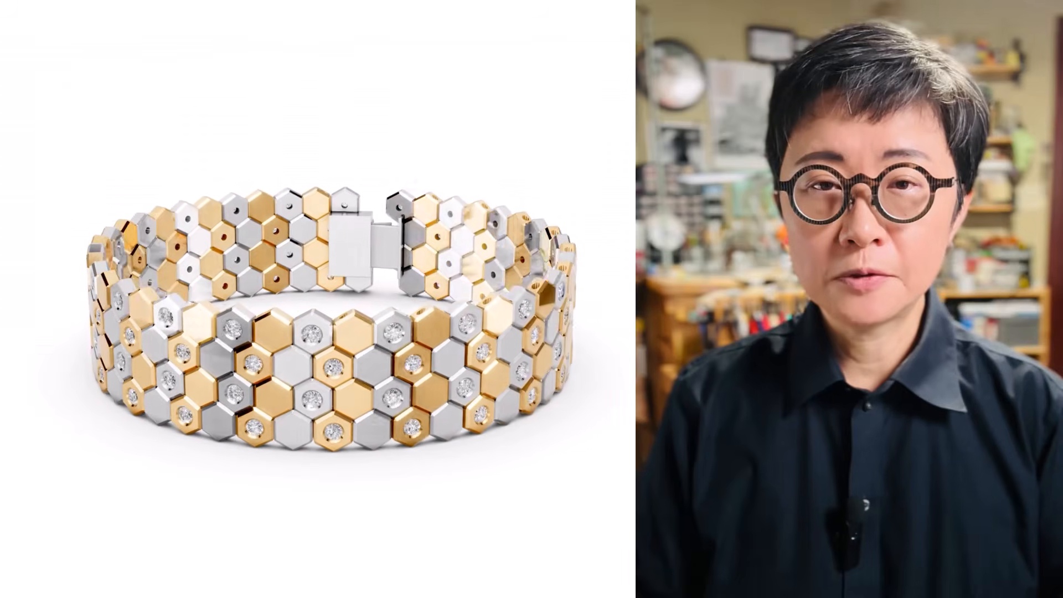